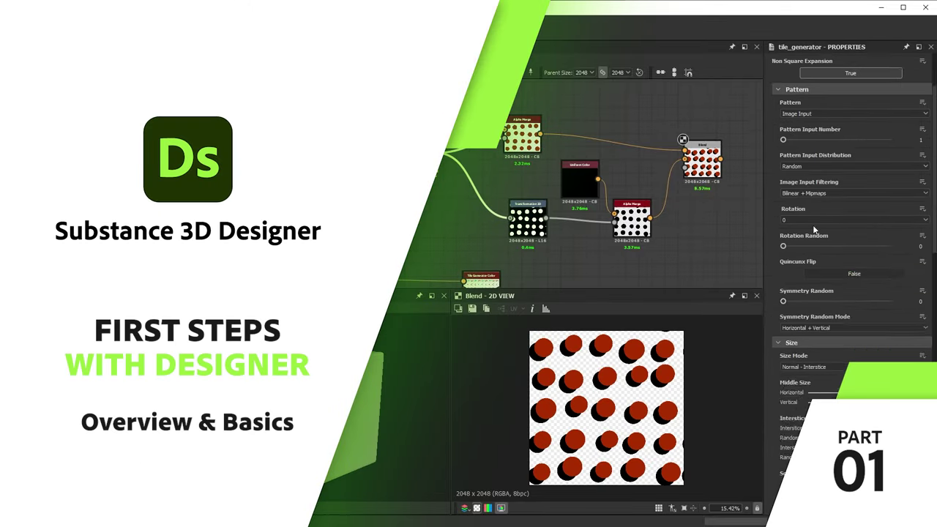
Step: Adjust the Tile Generator's layout parameters to vary the scattered red circle pattern
scroll(813, 226, "down", 2)
mouse_move(829, 336)
left_mouse_down()
mouse_move(842, 337)
mouse_move(813, 337)
left_mouse_up()
scroll(814, 337, "down", 2)
left_click_drag(816, 396, 828, 396)
left_click_drag(816, 388, 823, 387)
Step: Set the Tile Generator's pattern to Image Input so it repeats the connected Shape node
scroll(571, 195, "down", 3)
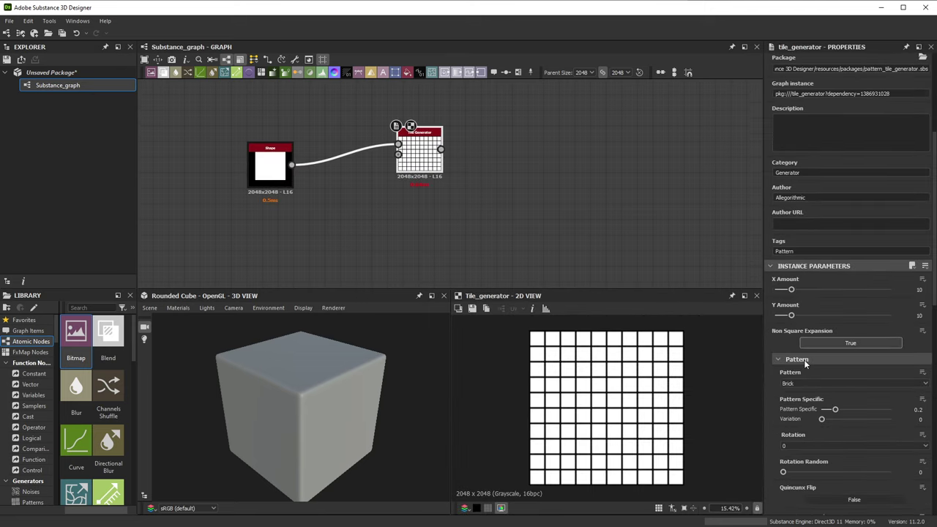
scroll(827, 292, "down", 4)
left_click(832, 263)
left_click(819, 275)
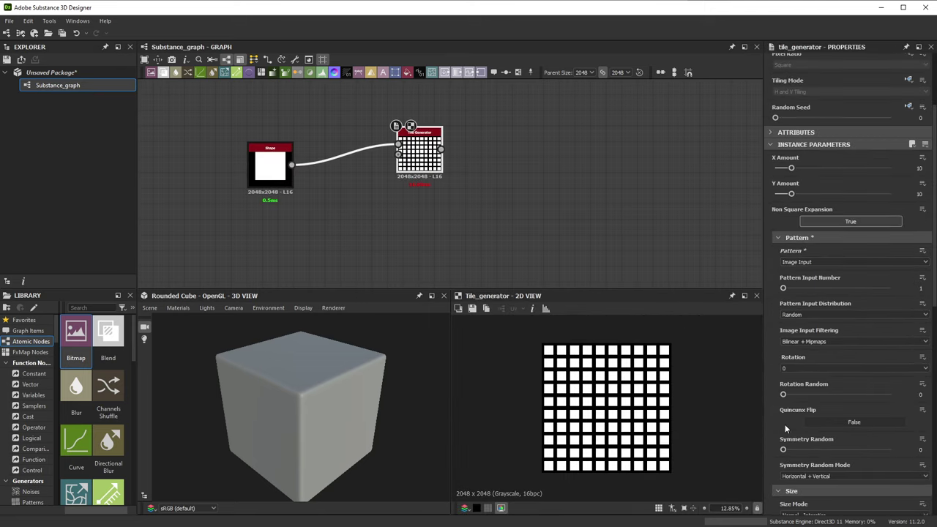
Step: Set the Tile Generator's Position Random to X 0.24 and Y 0.22, and its Rotation Random to 1
scroll(798, 425, "down", 8)
left_click_drag(807, 418, 826, 428)
scroll(798, 489, "down", 1)
left_click_drag(797, 487, 890, 486)
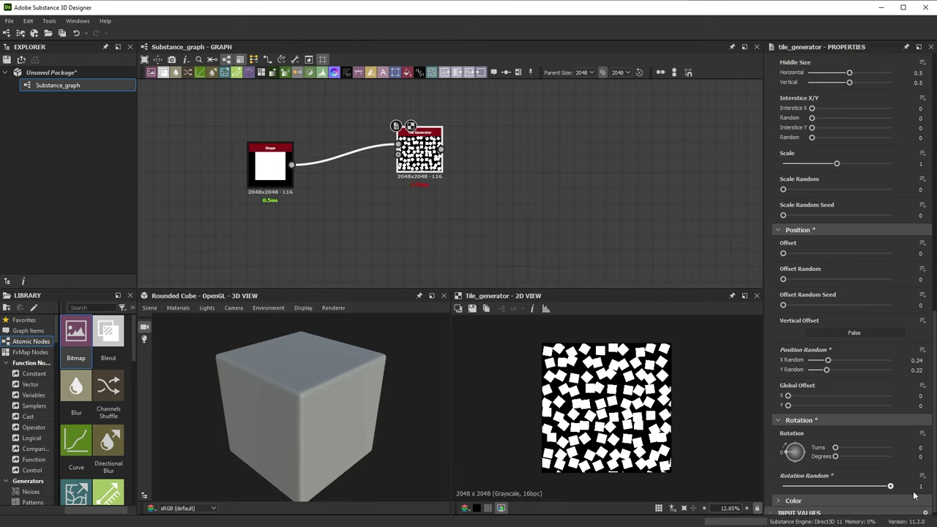
Step: Raise the Random Mask in the Tile Generator's color parameters to remove some of the squares
left_click(793, 501)
scroll(825, 428, "down", 4)
scroll(825, 428, "down", 2)
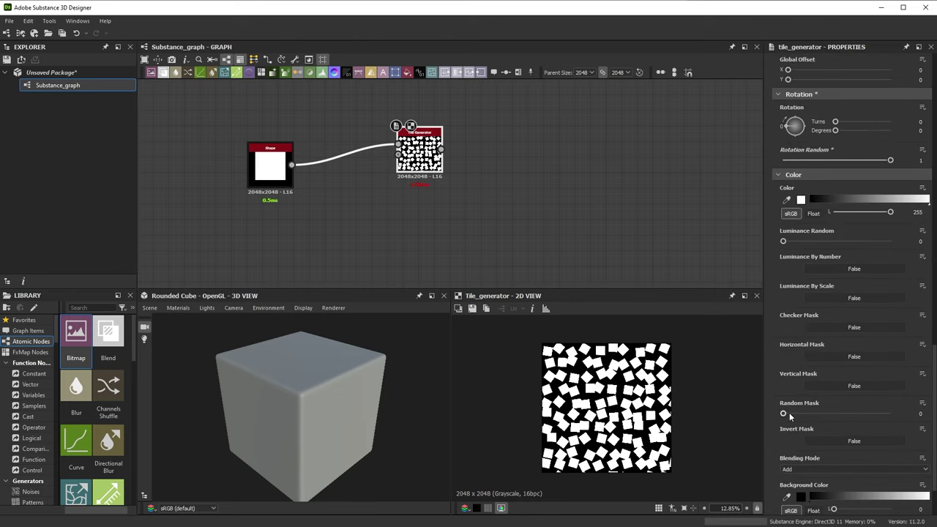
left_click_drag(783, 413, 820, 414)
scroll(820, 430, "up", 10)
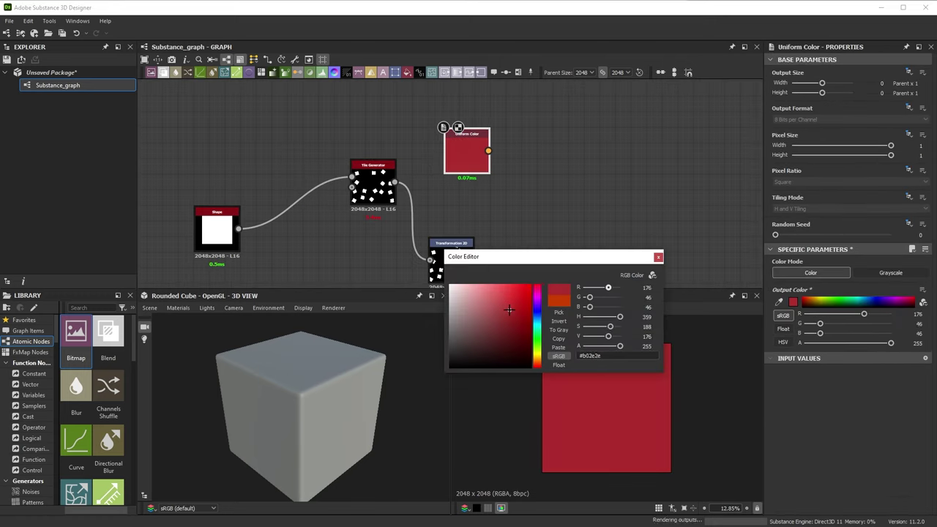
Step: Accept the red color, move the red Uniform Color node up and add a second Uniform Color node beside the Transformation 2D
left_click(491, 168)
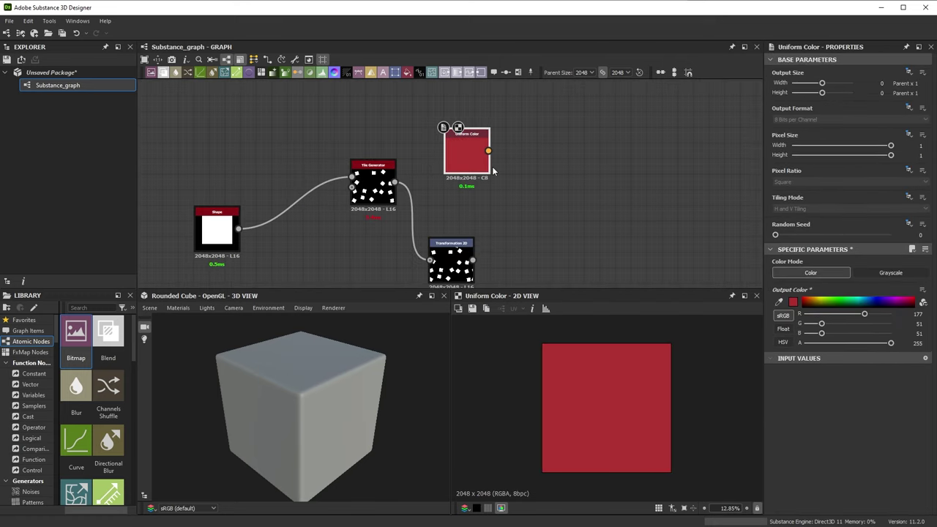
left_click_drag(476, 158, 476, 119)
left_click_drag(407, 72, 559, 263)
Step: Add an Alpha Merge node and connect the red Uniform Color and the Tile Generator to its inputs
key("space")
type("alp")
left_click(573, 208)
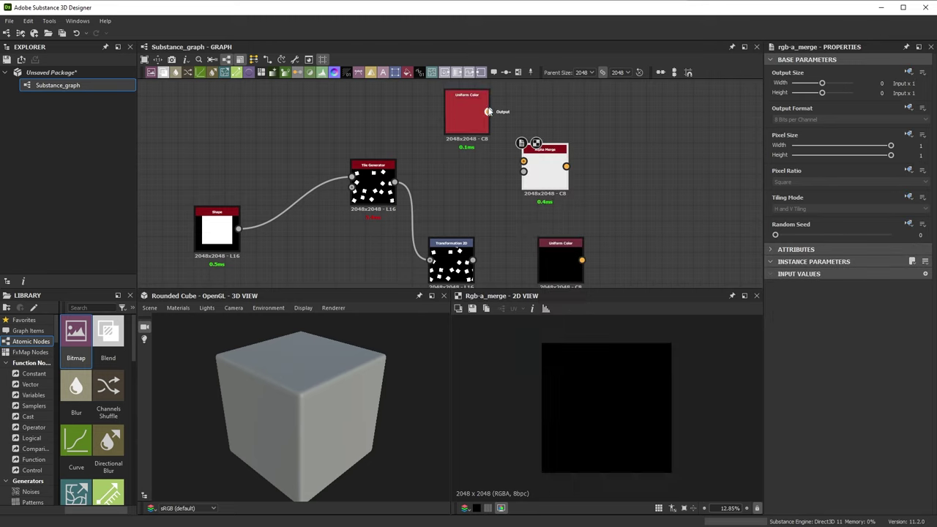
left_click_drag(488, 111, 523, 159)
left_click_drag(395, 181, 523, 172)
Step: Add a second Alpha Merge node fed by the black Uniform Color and the Transformation 2D, and open the node search
key("space")
type("alpha")
left_click(678, 234)
middle_click_drag(658, 209, 614, 178)
left_click_drag(596, 152, 610, 187)
left_click_drag(538, 228, 610, 214)
left_click_drag(517, 227, 517, 198)
left_click(516, 202)
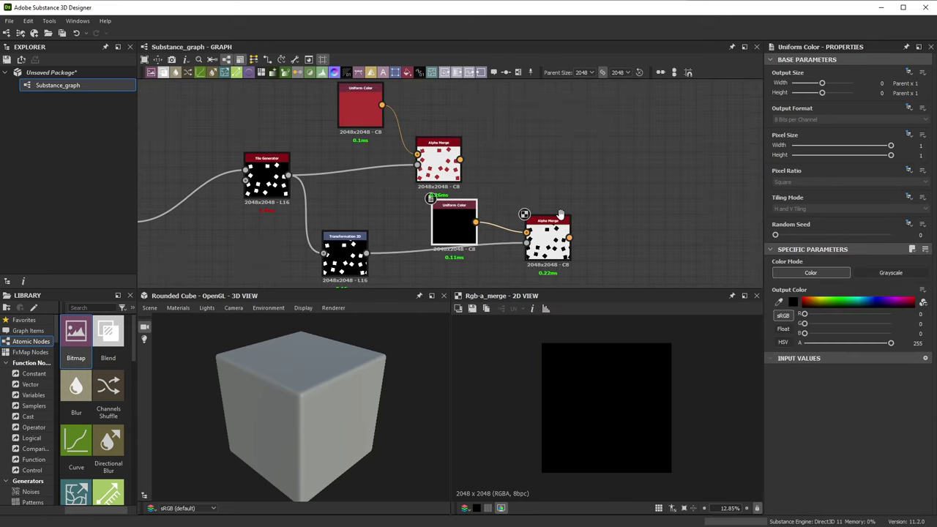
middle_click_drag(516, 201, 454, 227)
key("space")
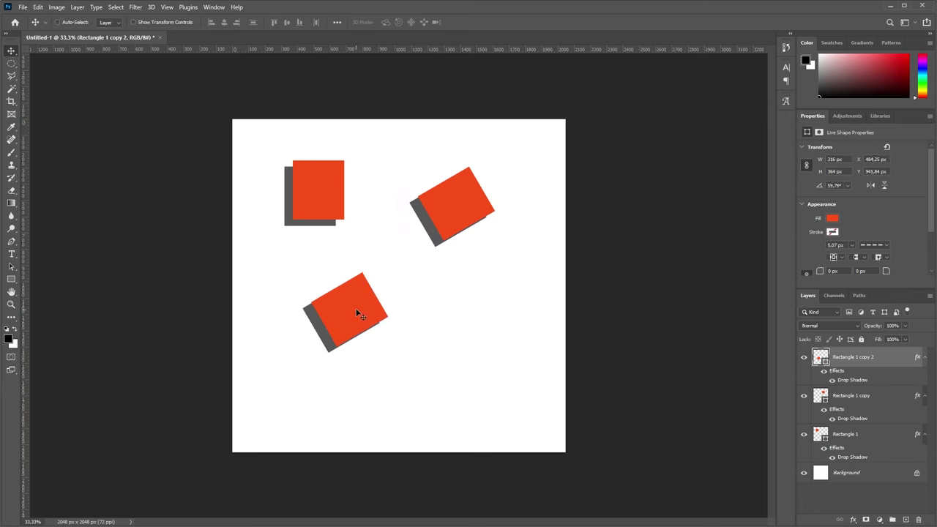
Step: Switch to Photoshop, rotate the lower rectangle to 109.47° and place a duplicate of it toward the canvas's lower right
key("ctrl+t")
left_click_drag(406, 293, 431, 312)
left_click_drag(367, 298, 501, 346)
key("Return")
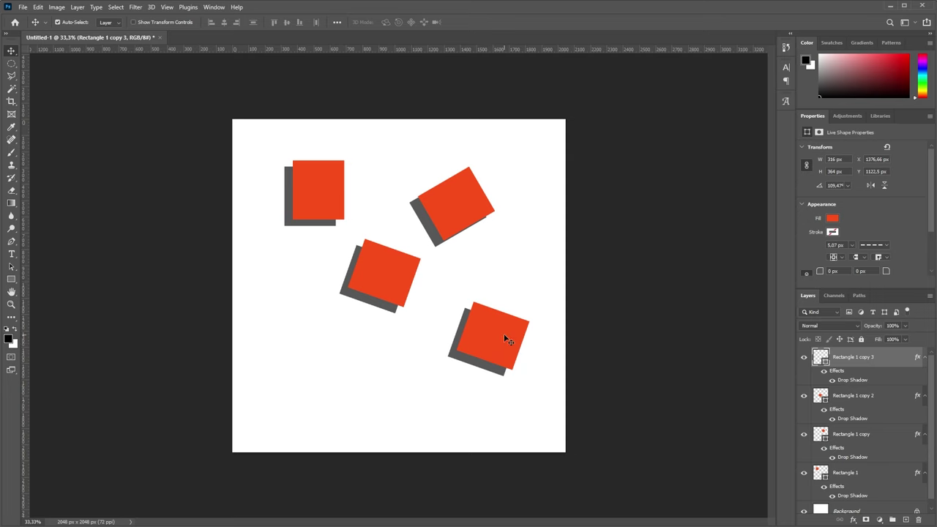
Step: Rotate the newest rectangle copy counterclockwise and move it slightly up and to the right on the canvas
key("ctrl+t")
left_click_drag(541, 295, 489, 244)
left_click_drag(491, 344, 504, 314)
key("Return")
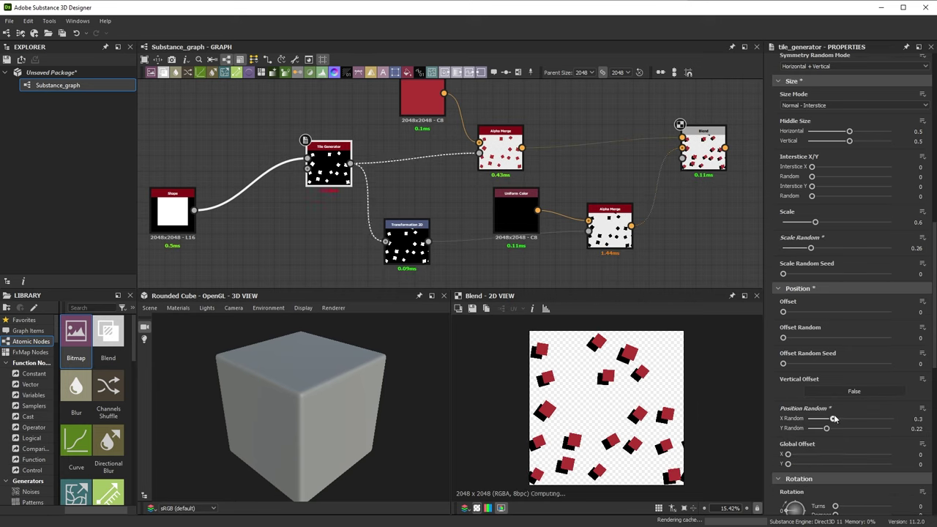
Step: Switch to Substance 3D Designer and set the Tile Generator's Position Random to X 0.25 and Y 0.26, and Rotation Random to 0.53
left_click_drag(833, 418, 828, 418)
left_click_drag(826, 428, 830, 428)
scroll(829, 429, "down", 2)
left_click_drag(871, 457, 841, 457)
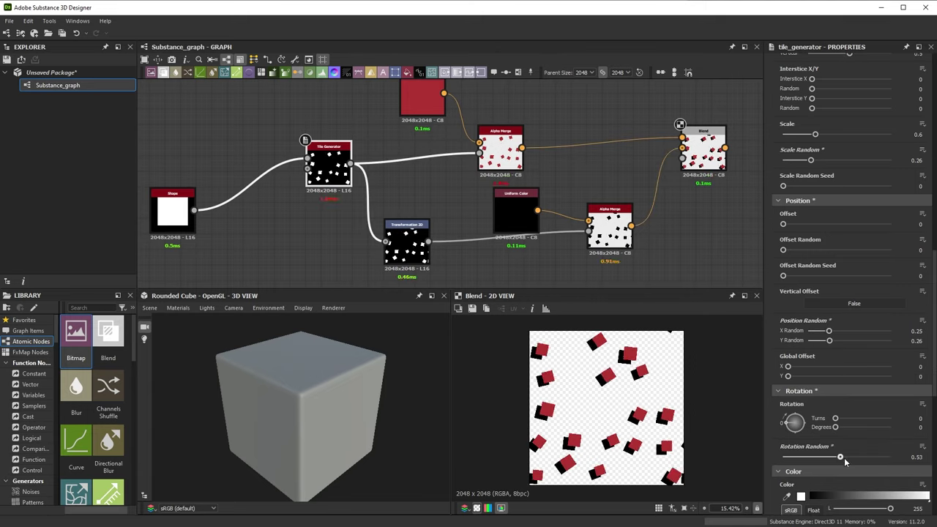
scroll(810, 331, "up", 6)
mouse_move(849, 219)
left_mouse_down()
mouse_move(835, 223)
mouse_move(849, 230)
left_mouse_up()
scroll(847, 229, "up", 4)
Step: Change the pattern of the Shape node feeding the Tile Generator and reduce the Polygon 1 node to 3 sides
left_click(172, 211)
middle_click_drag(287, 243, 439, 226)
left_click(802, 303)
left_click(804, 322)
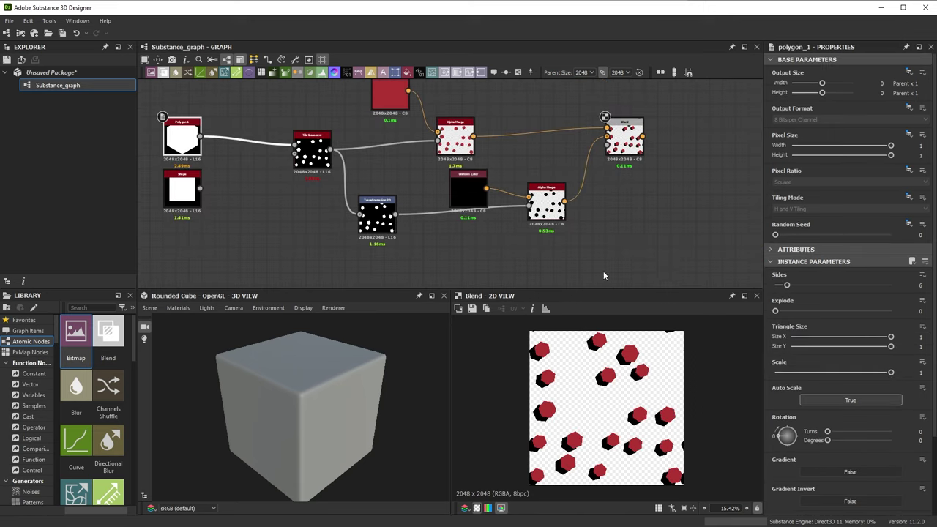
left_click_drag(788, 285, 776, 311)
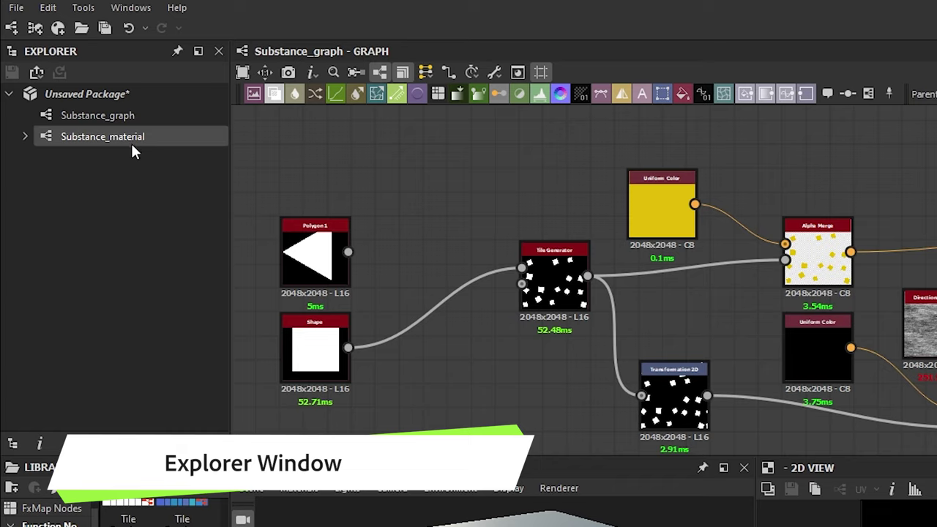
Step: Look through the Unsaved Package's publishing, export and Send to options
right_click(88, 95)
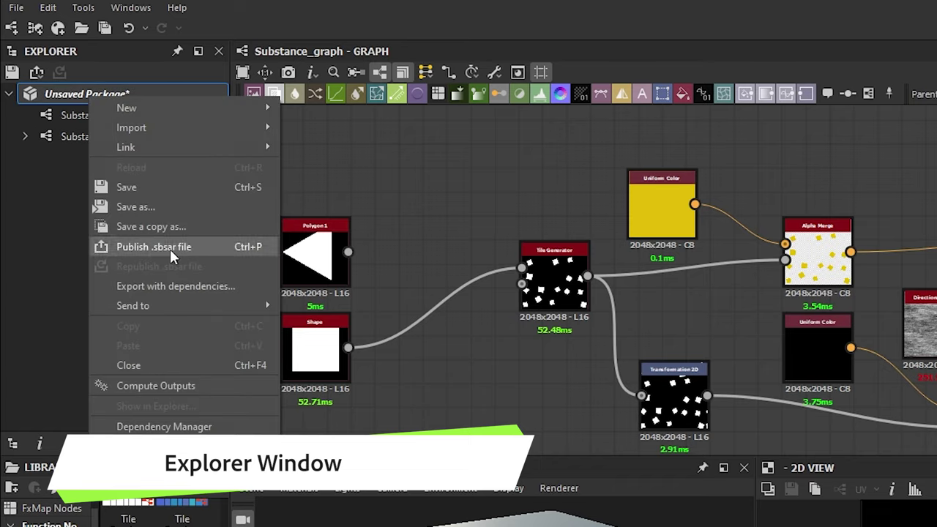
mouse_move(151, 307)
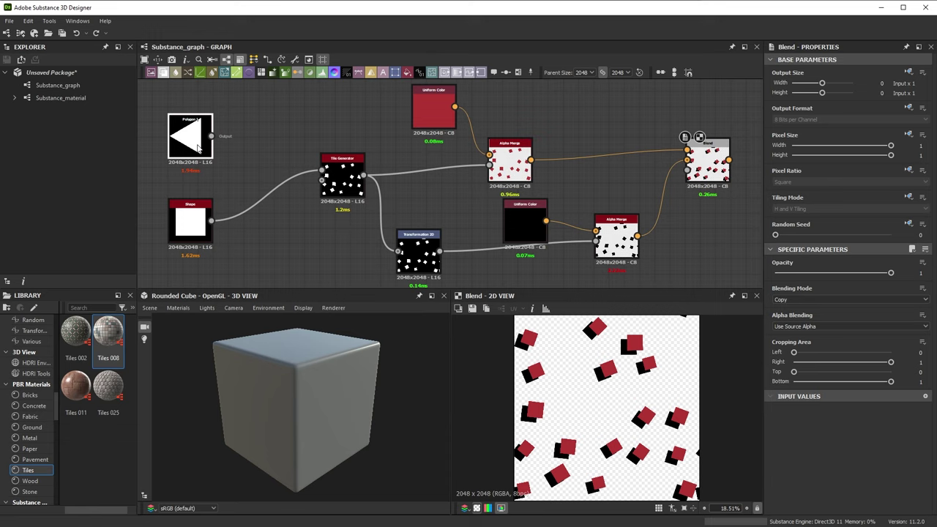
Step: Connect Polygon 1 to the Tile Generator in place of the Shape node and reposition the red Uniform Color node
left_click(205, 168)
left_click_drag(309, 175, 314, 172)
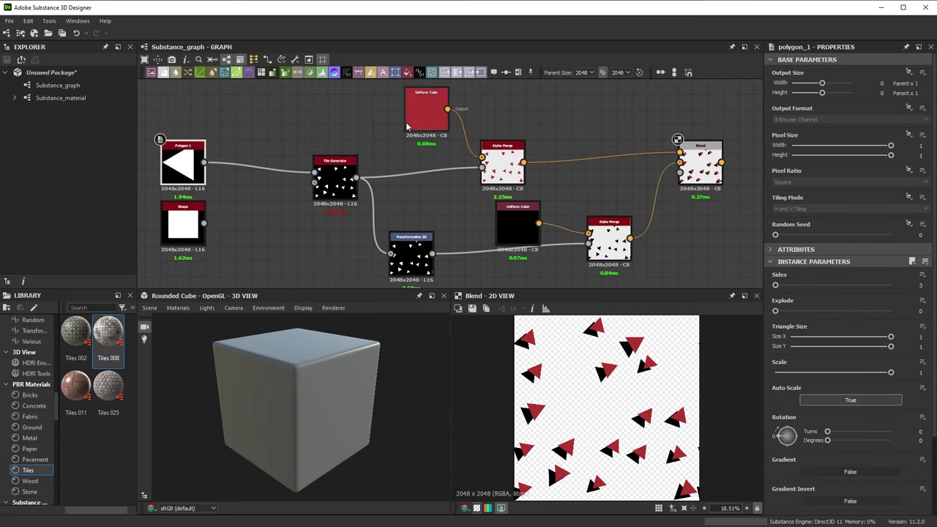
left_click_drag(408, 124, 384, 147)
middle_click_drag(562, 176, 384, 192)
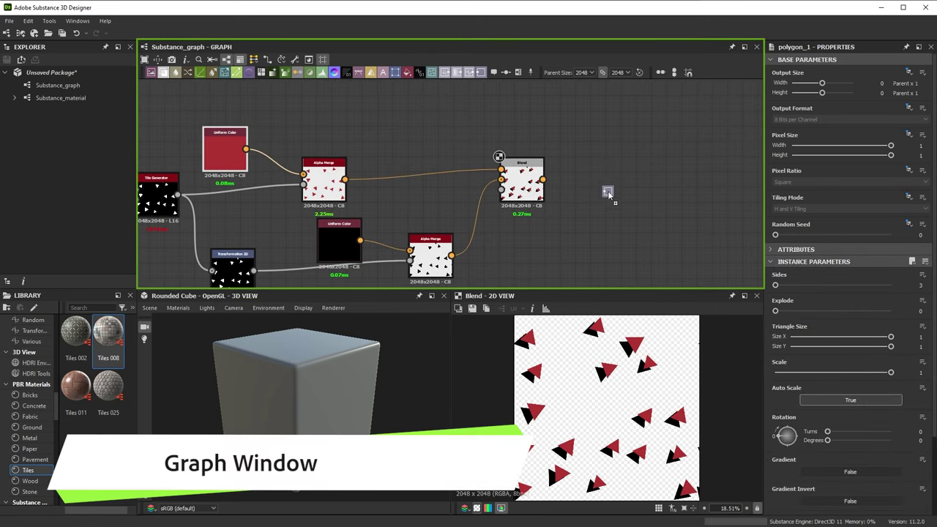
Step: Add an Output node to the graph and connect the Blend node to it
left_click_drag(608, 192, 608, 192)
middle_click_drag(546, 250, 600, 215)
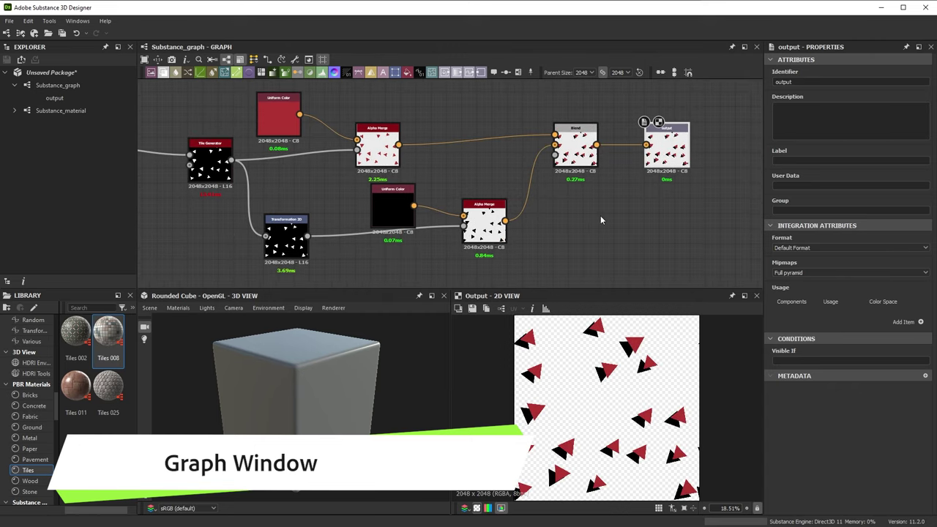
Step: Move the black Uniform Color node left and the lower Alpha Merge node down to tidy the graph
scroll(586, 218, "up", 2)
left_click_drag(337, 212, 314, 213)
left_click_drag(454, 220, 465, 263)
scroll(473, 207, "down", 3)
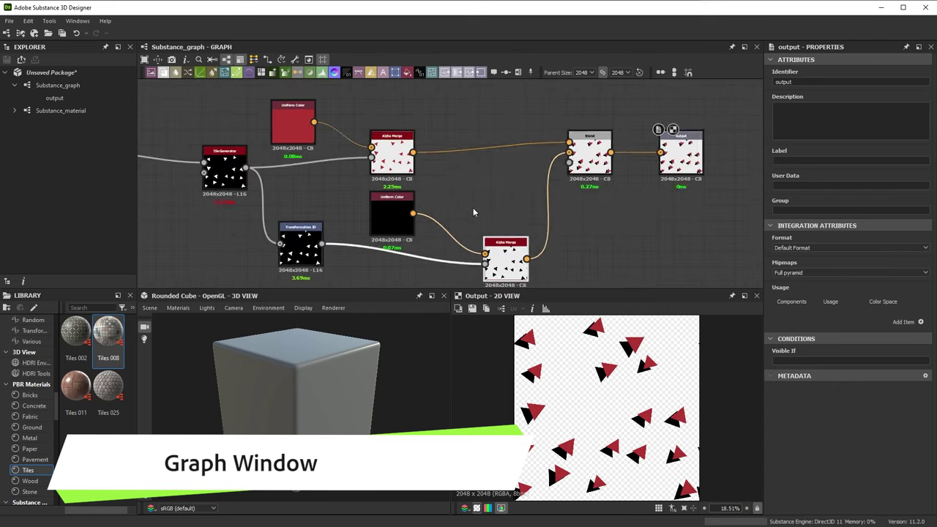
Step: Reconnect the Shape node to the Tile Generator's pattern input in place of Polygon 1
middle_click_drag(196, 182, 410, 179)
left_click_drag(319, 187, 308, 213)
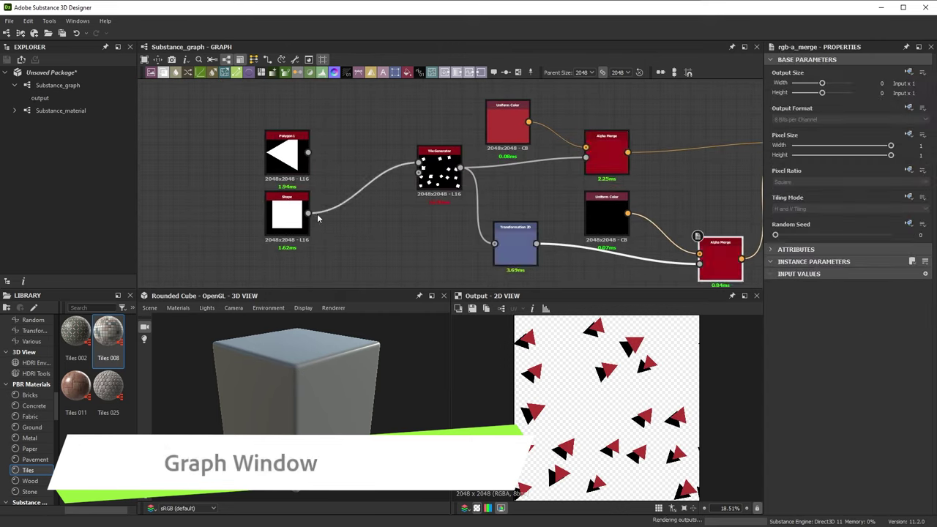
middle_click_drag(555, 185, 483, 184)
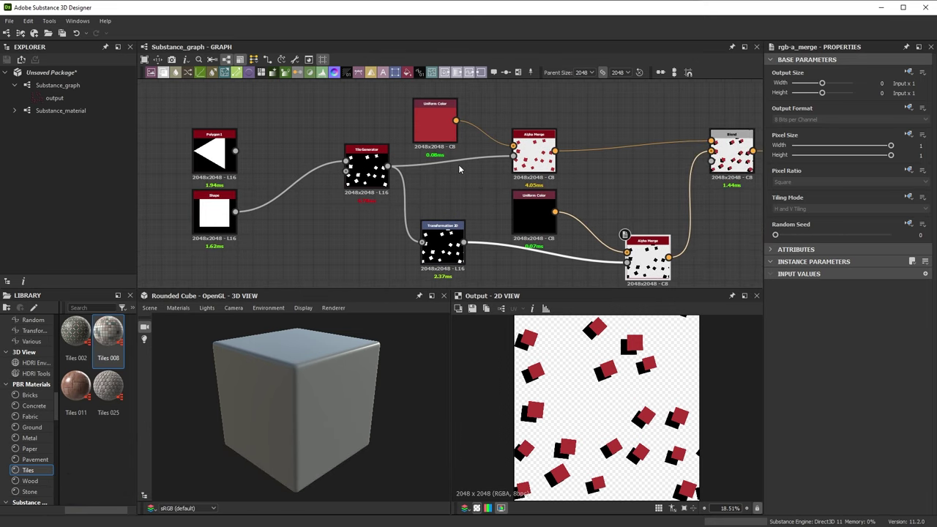
Step: Examine the properties of the Shape node, Substance_graph, Substance_material and the upper Alpha Merge node
middle_click_drag(322, 181, 266, 175)
double_click(157, 208)
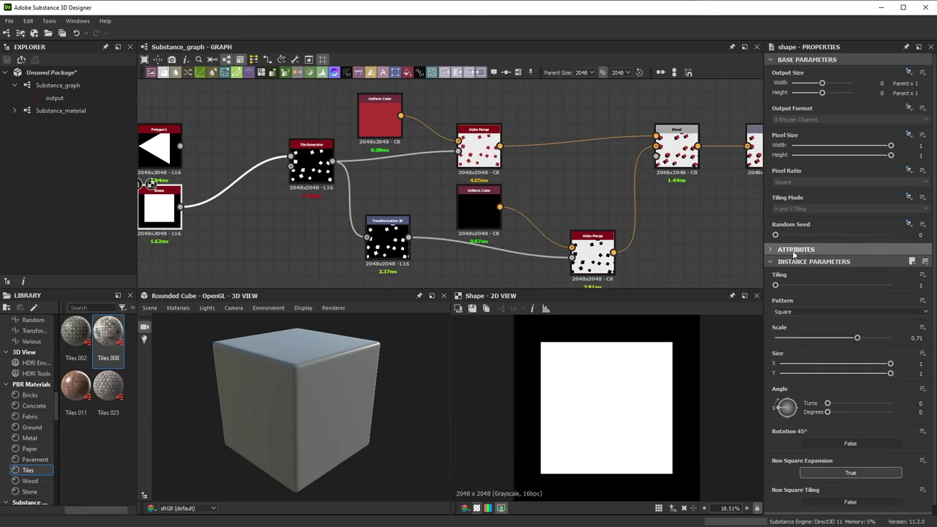
left_click(62, 86)
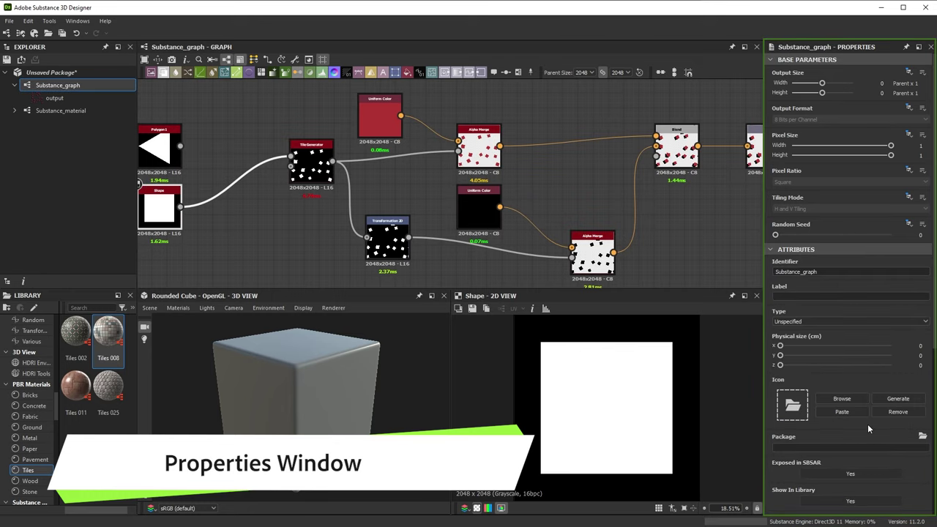
left_click(88, 111)
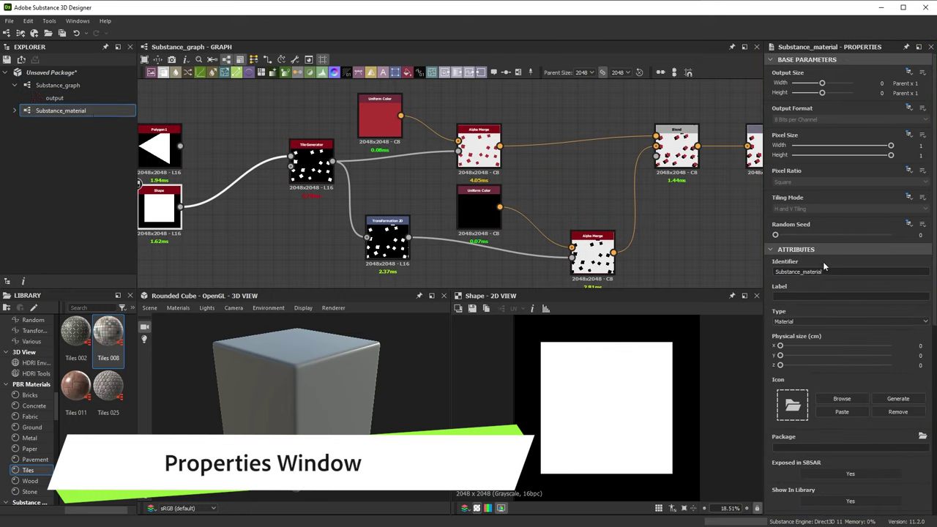
left_click(480, 145)
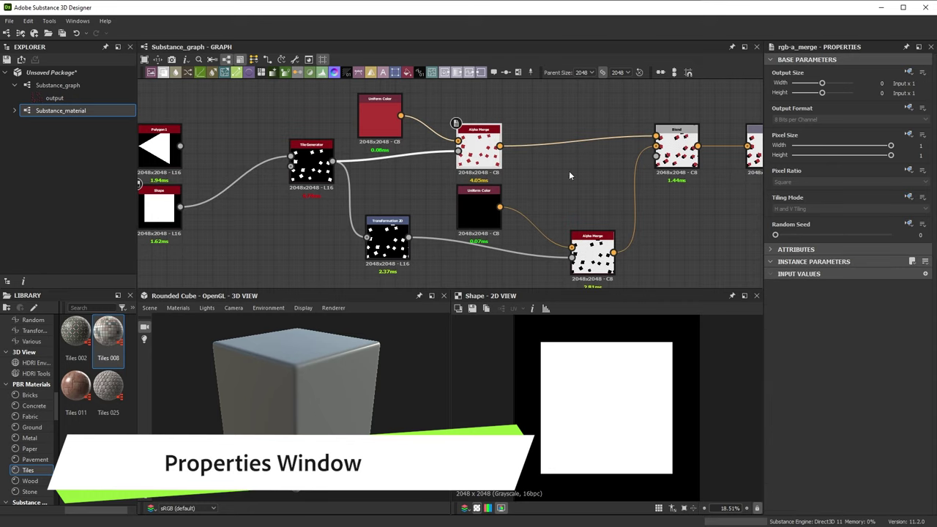
Step: Change the red Uniform Color node's output color to yellow
left_click(369, 104)
left_click(792, 301)
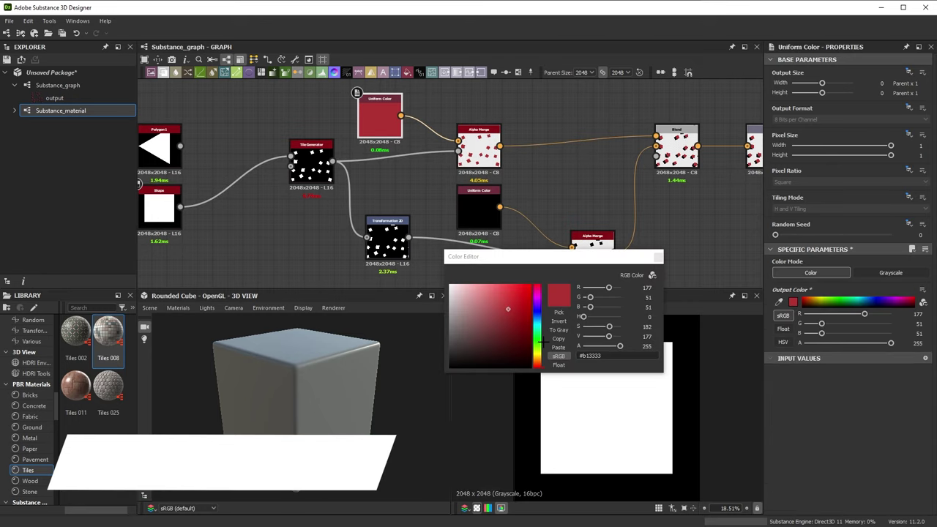
left_click_drag(539, 359, 538, 356)
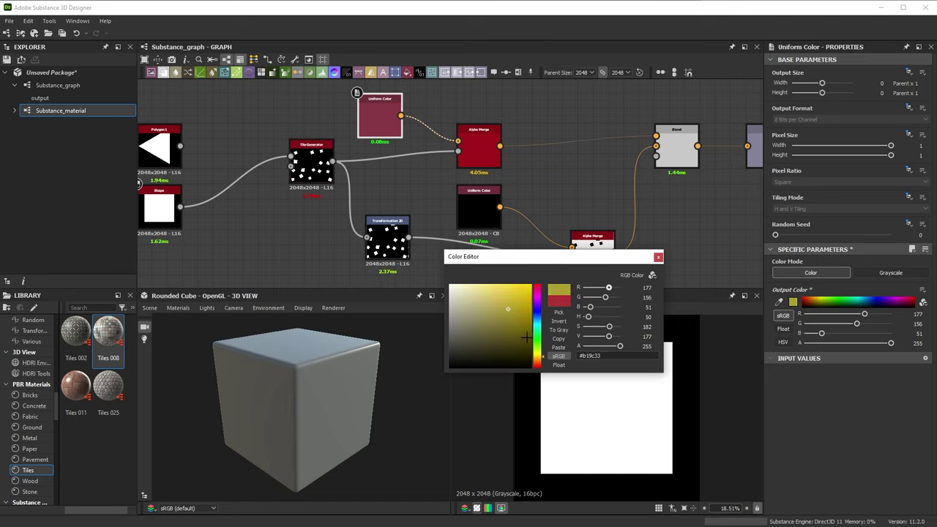
left_click(657, 256)
Step: Review the Tile Generator's parameters and preview the Transformation 2D, Alpha Merge, Uniform Color and Blend nodes in 2D
left_click(311, 158)
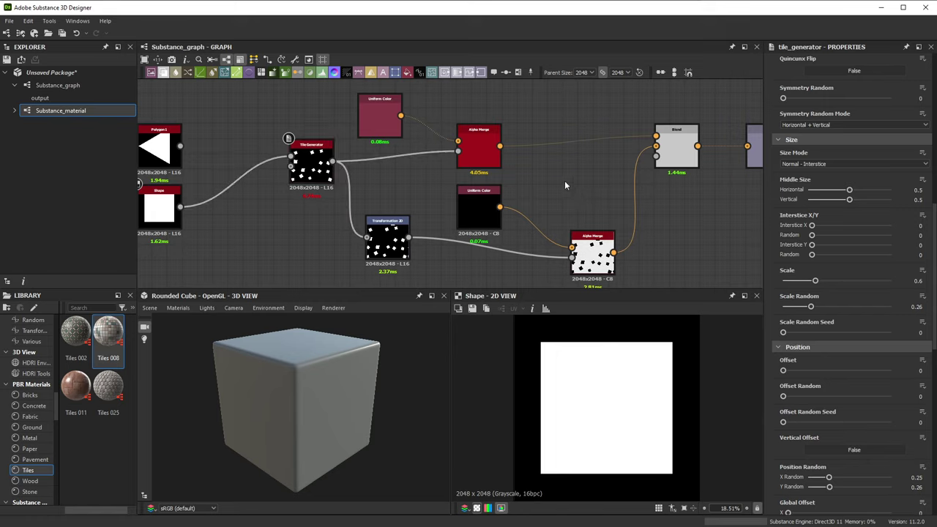
left_click(588, 356)
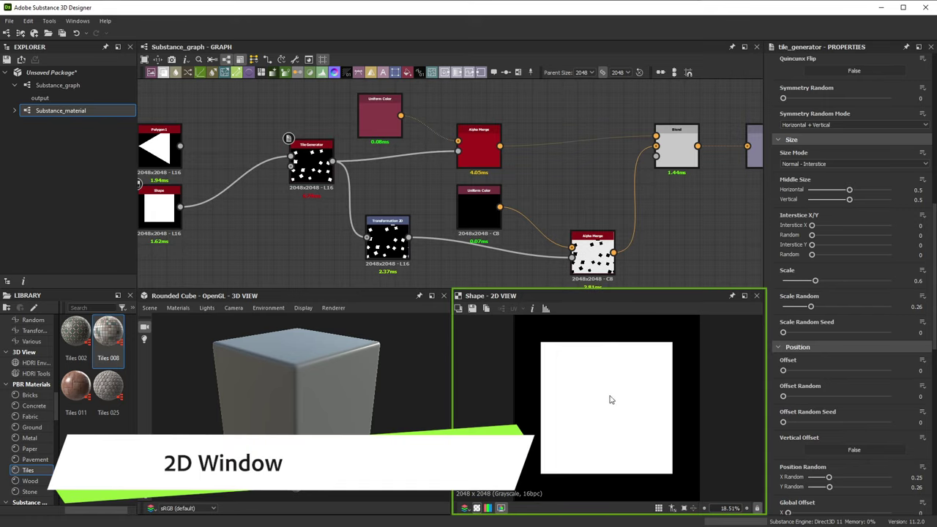
left_click(152, 211)
left_click(303, 155)
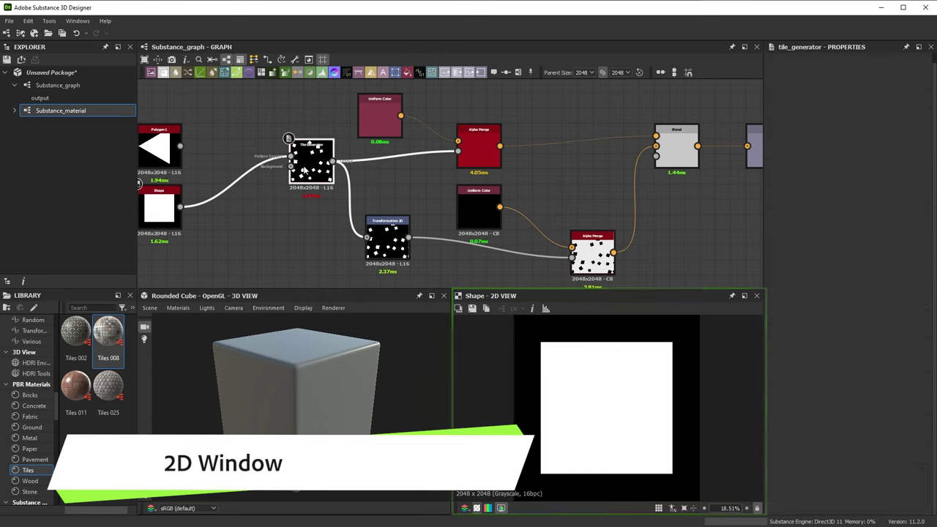
double_click(386, 233)
double_click(494, 163)
double_click(479, 208)
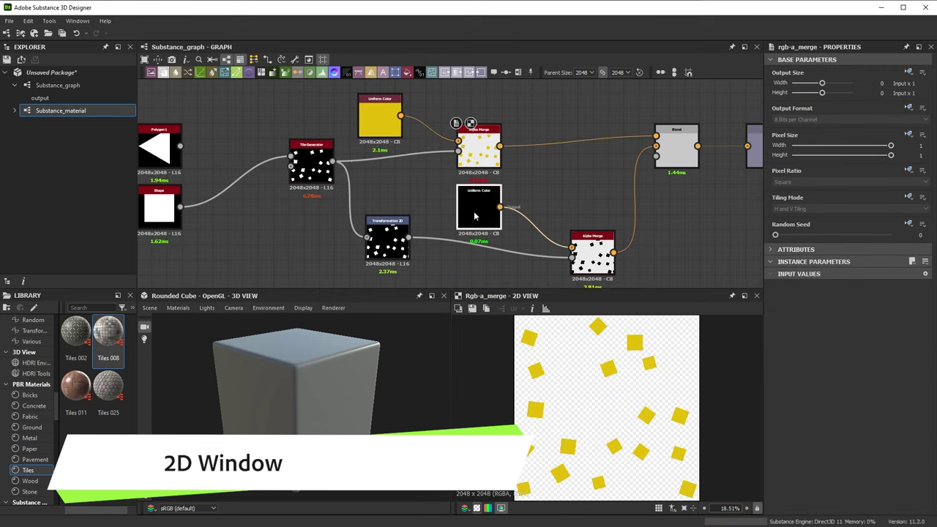
double_click(593, 256)
double_click(675, 155)
key("f")
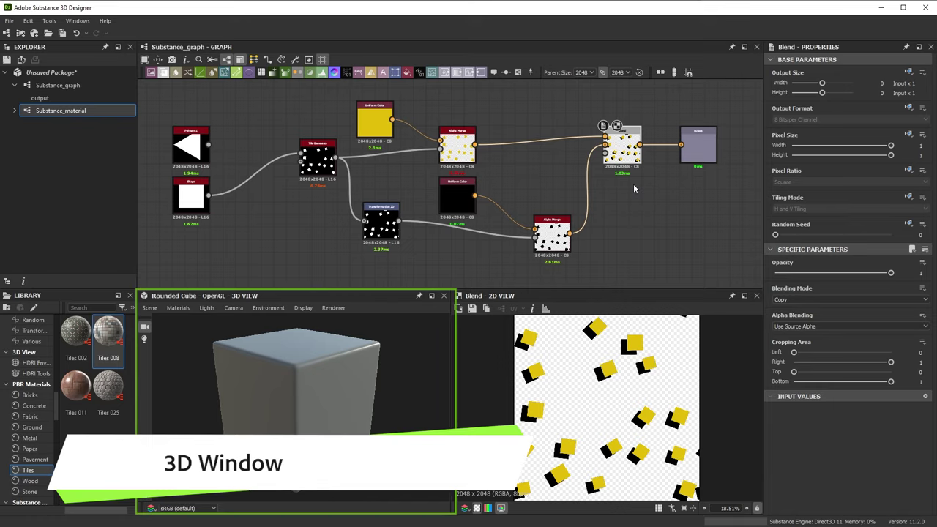
Step: Open the Substance_material graph and inspect the rounded cube closely in 3D
double_click(73, 110)
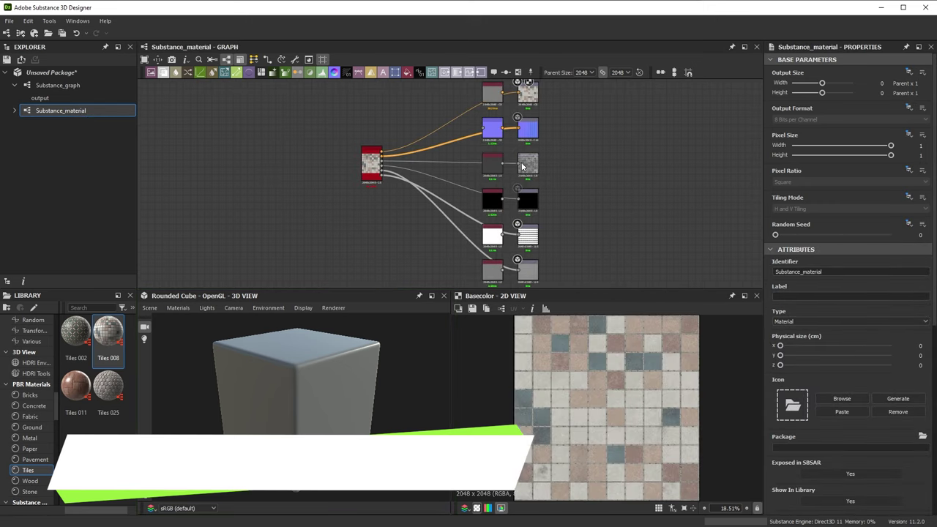
mouse_move(354, 403)
left_mouse_down()
mouse_move(383, 382)
mouse_move(431, 371)
mouse_move(293, 366)
mouse_move(316, 405)
mouse_move(353, 378)
mouse_move(342, 398)
left_mouse_up()
scroll(293, 366, "up", 3)
left_click_drag(342, 399, 338, 403)
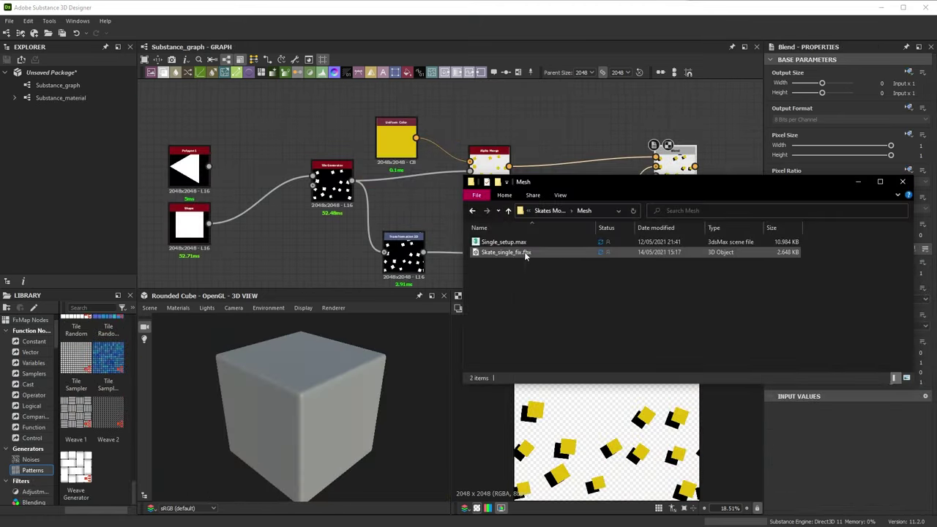
Step: Load the Skate_single_fix.fbx mesh from the Mesh folder into the 3D view
left_click_drag(524, 255, 448, 387)
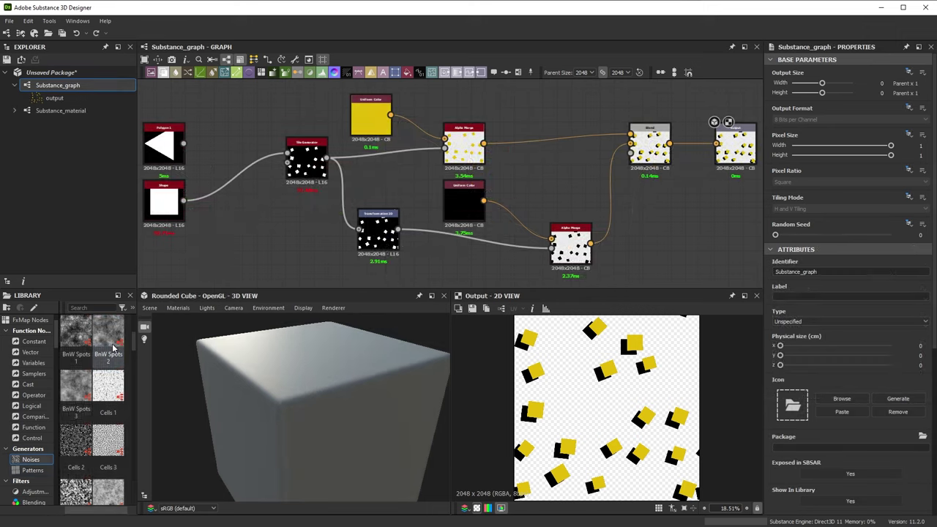
Step: Add a Directional Noise 3 node and a Polygon 1 node from the library's noises and patterns to Substance_graph
scroll(113, 347, "down", 5)
left_click_drag(108, 388, 533, 188)
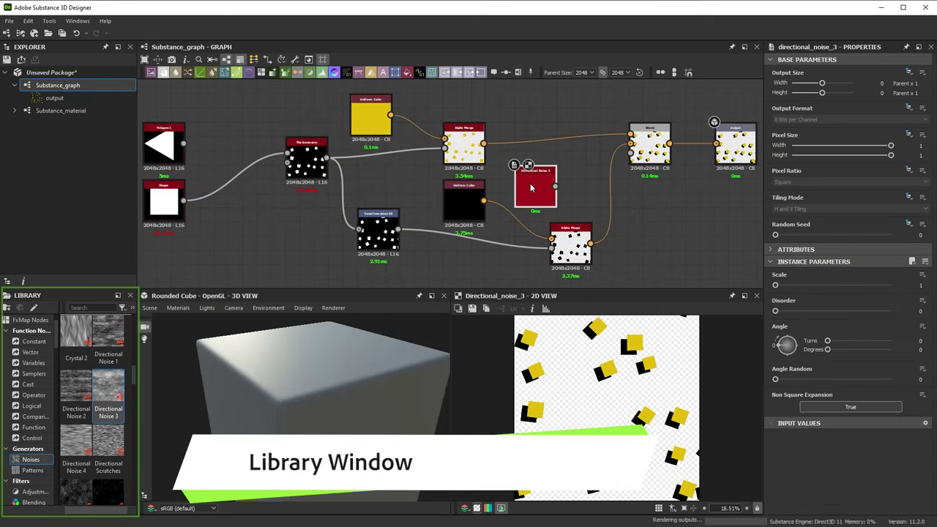
left_click(32, 471)
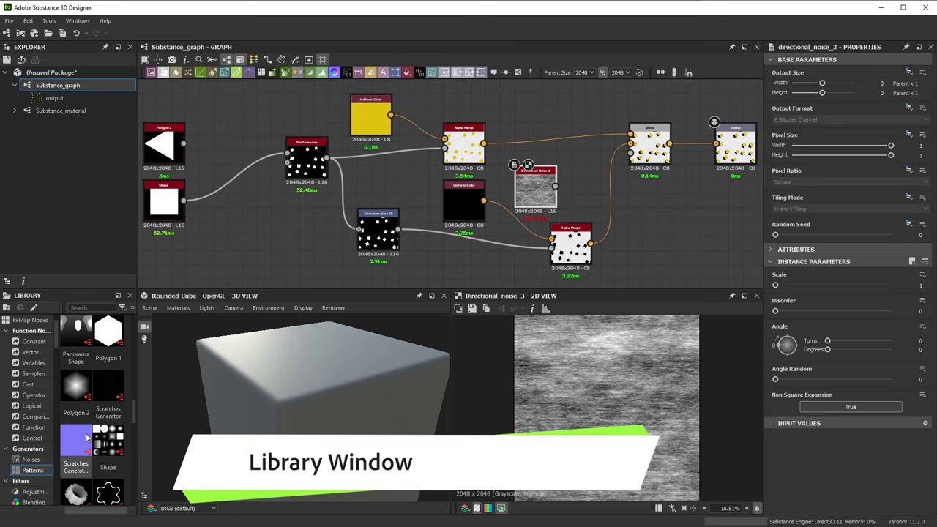
left_click_drag(108, 340, 235, 242)
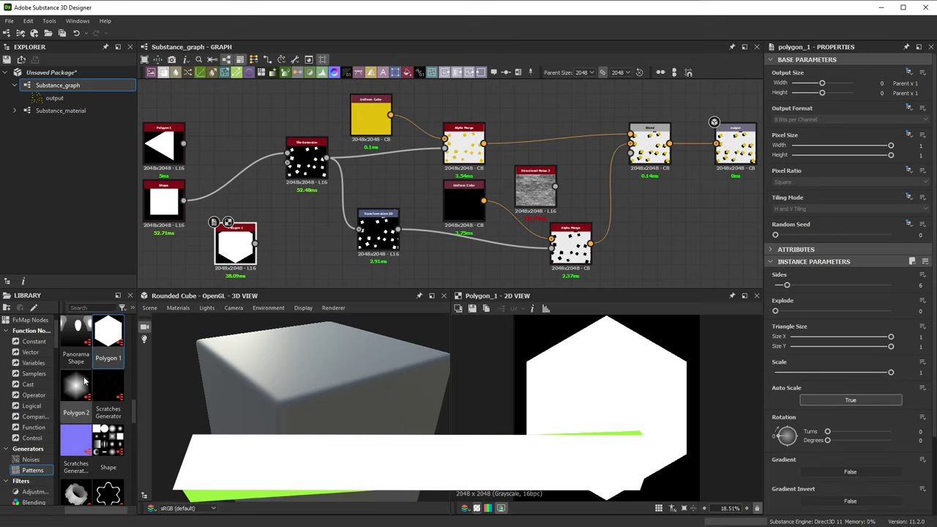
scroll(91, 379, "down", 5)
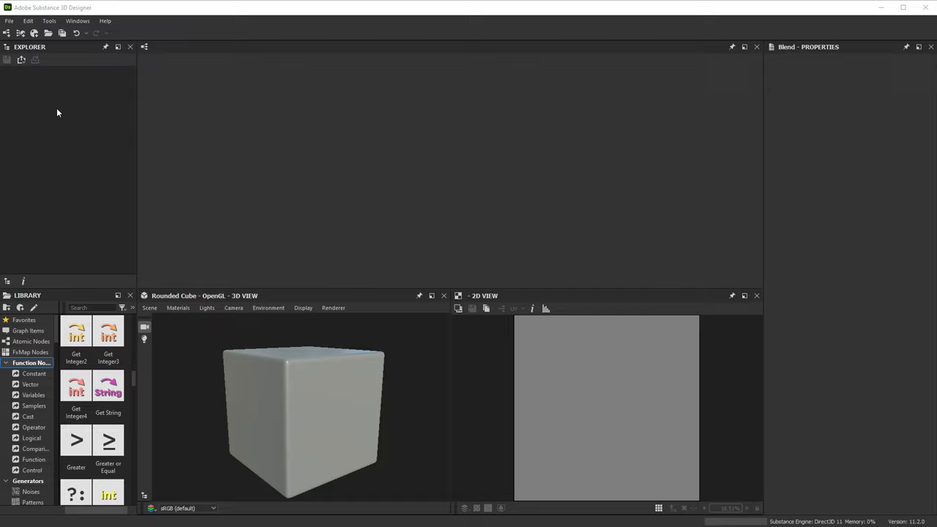
Step: Create a new Substance graph named Shape_1 from the Empty template
left_click(7, 34)
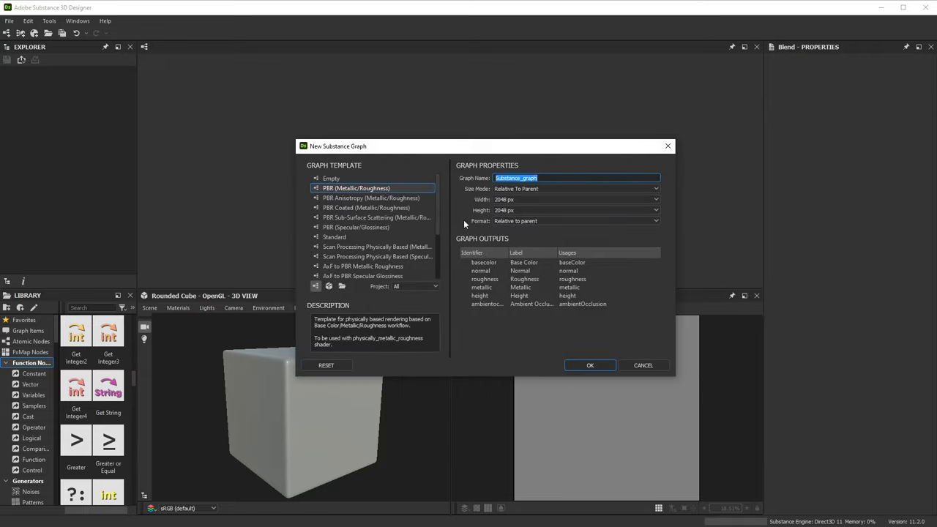
left_click(343, 177)
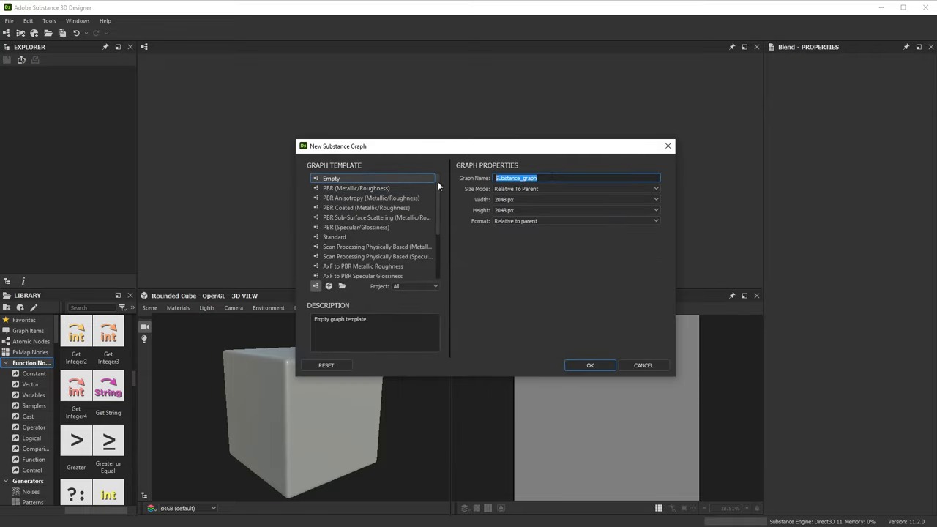
type("Shape 1")
left_click(588, 365)
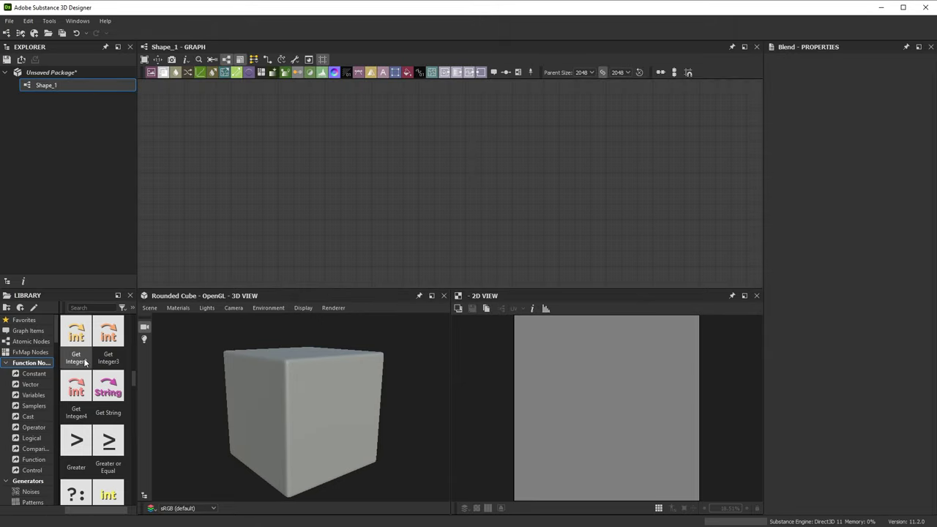
Step: Add a Shape node from the library's pattern generators to the empty Shape_1 graph
left_click(7, 363)
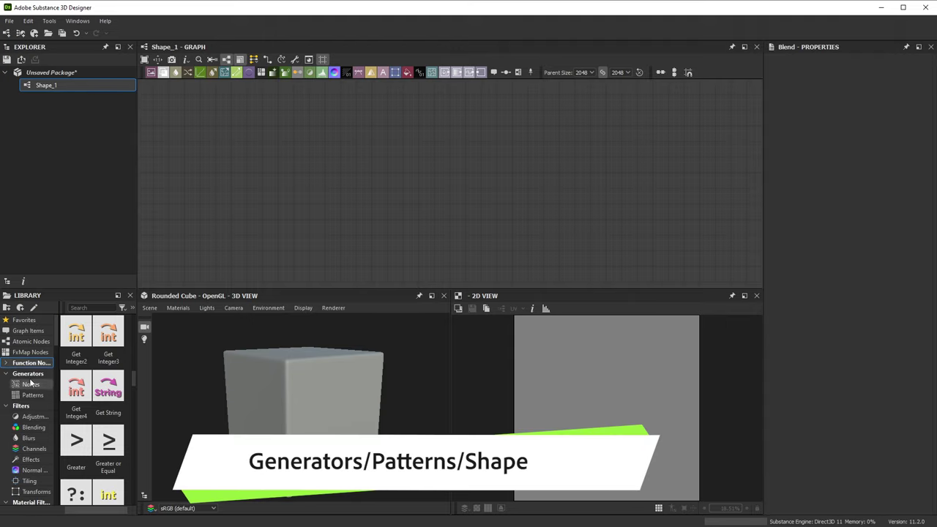
left_click(31, 384)
left_click(32, 395)
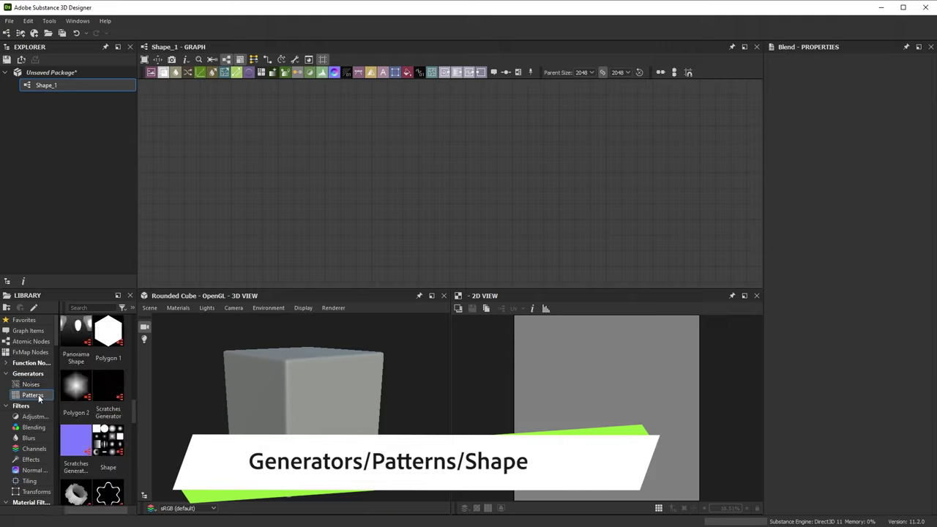
mouse_move(134, 420)
left_mouse_down()
mouse_move(133, 350)
mouse_move(134, 426)
left_mouse_up()
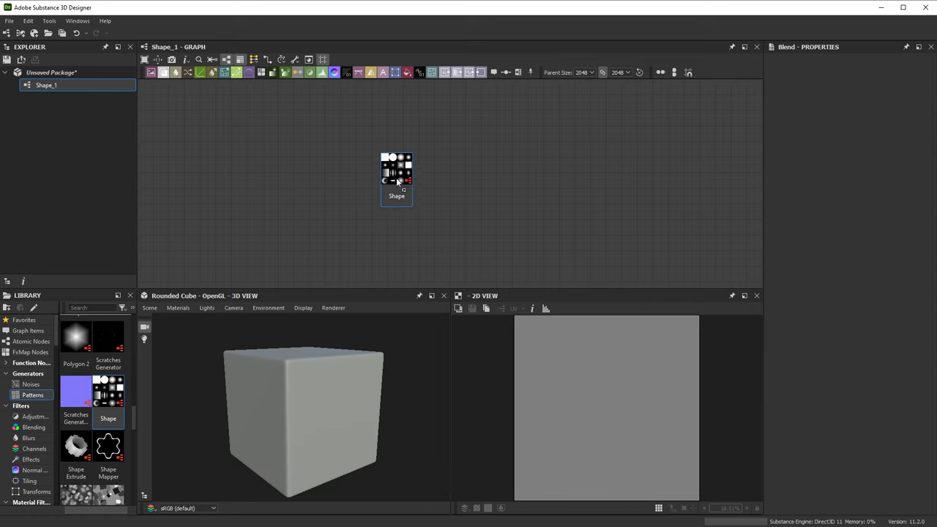
left_click_drag(401, 171, 402, 172)
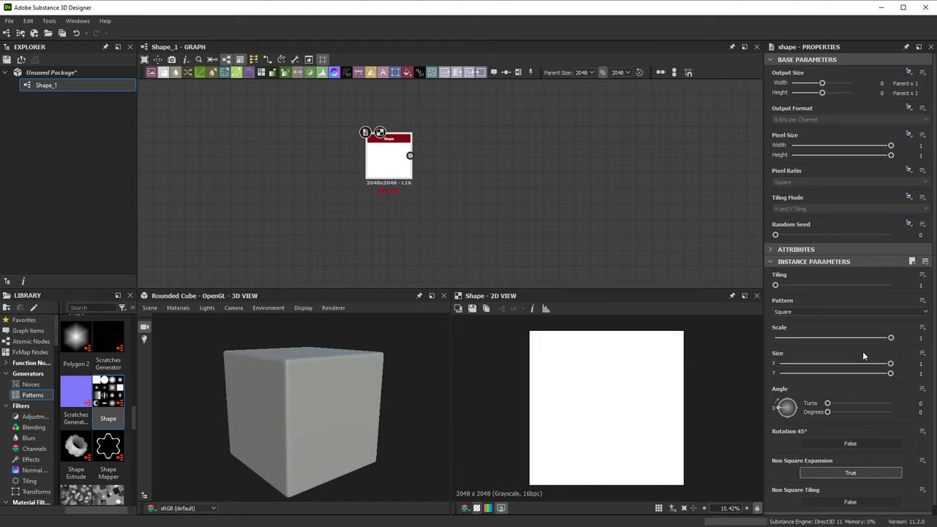
Step: Try the Disc, Paraboloid and Thorn patterns on the Shape node, and return it to Square
left_click(797, 60)
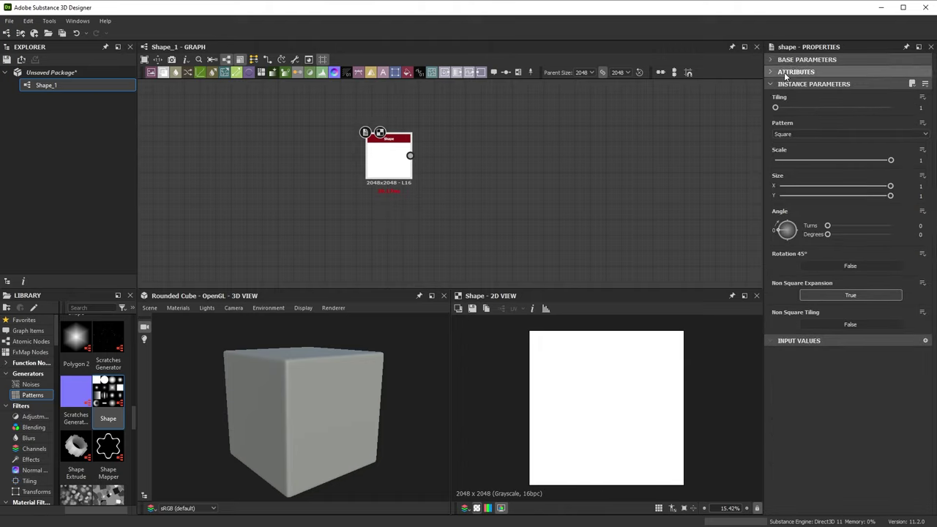
left_click(799, 133)
left_click(796, 148)
left_click(797, 133)
left_click(796, 155)
left_click(798, 134)
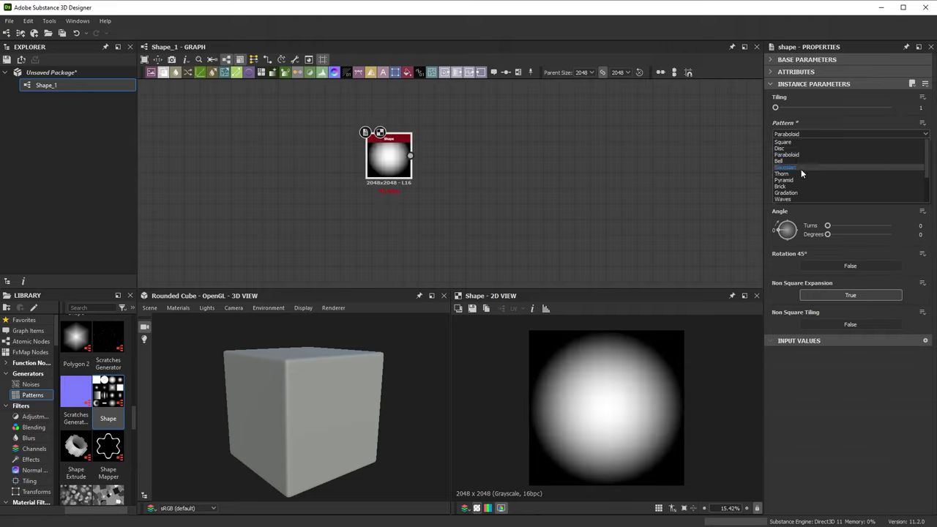
left_click(800, 174)
left_click(808, 134)
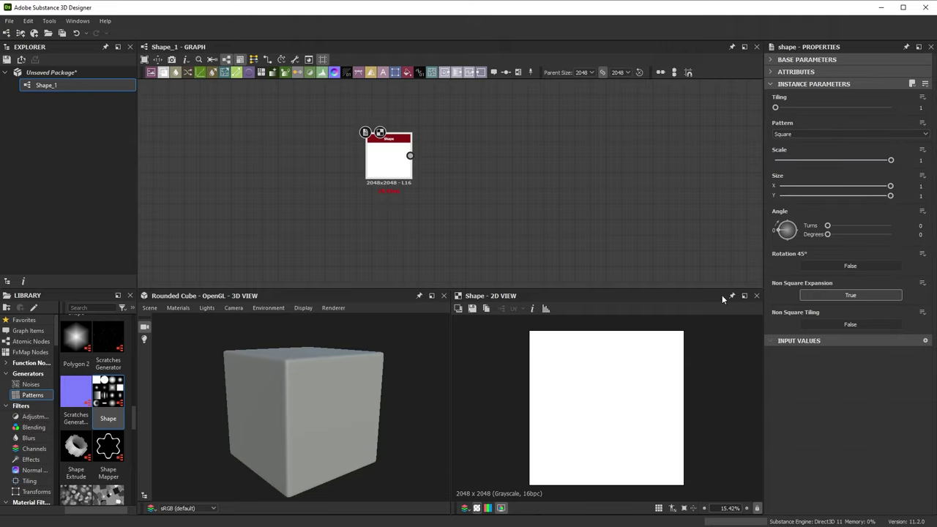
Step: Set the Shape node's scale to about 0.69 and size to about 0.91 by 0.27, rotate it freely, and reset its angle
left_click_drag(890, 159, 880, 187)
left_click_drag(826, 204, 784, 240)
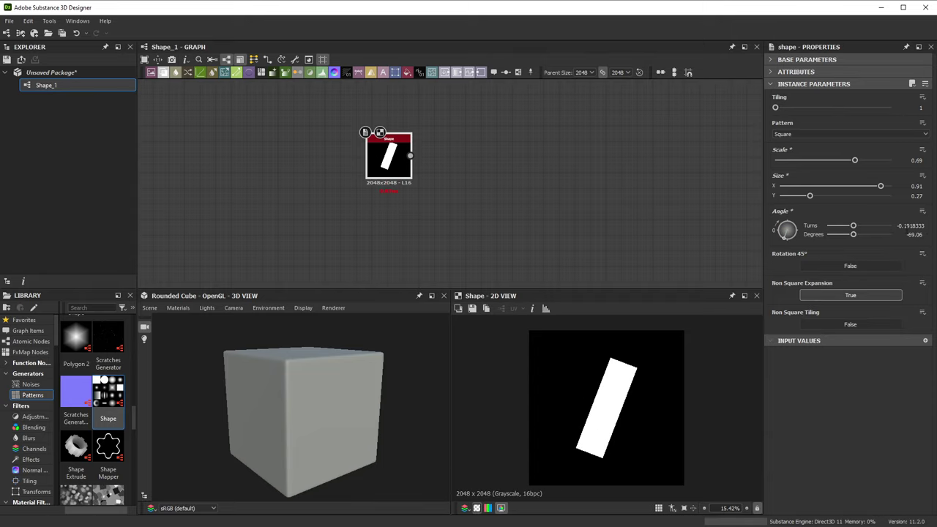
left_click(923, 212)
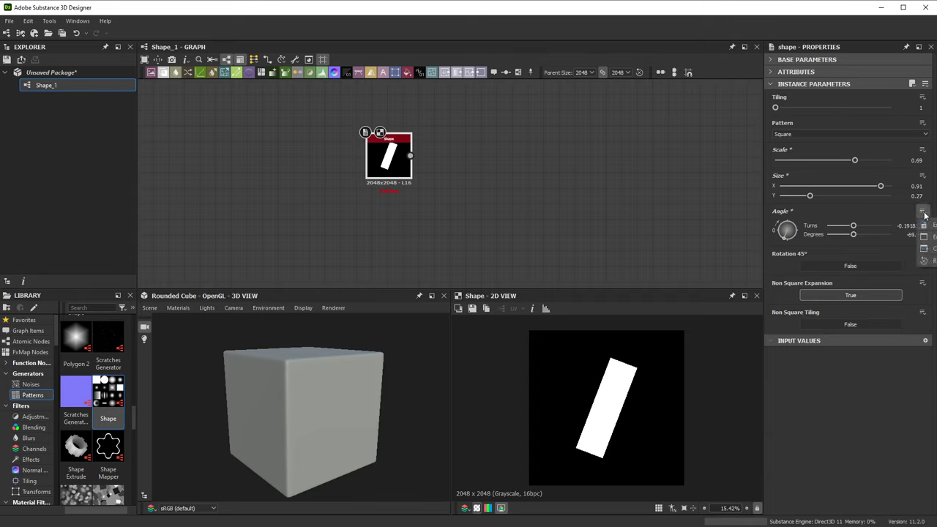
left_click(925, 262)
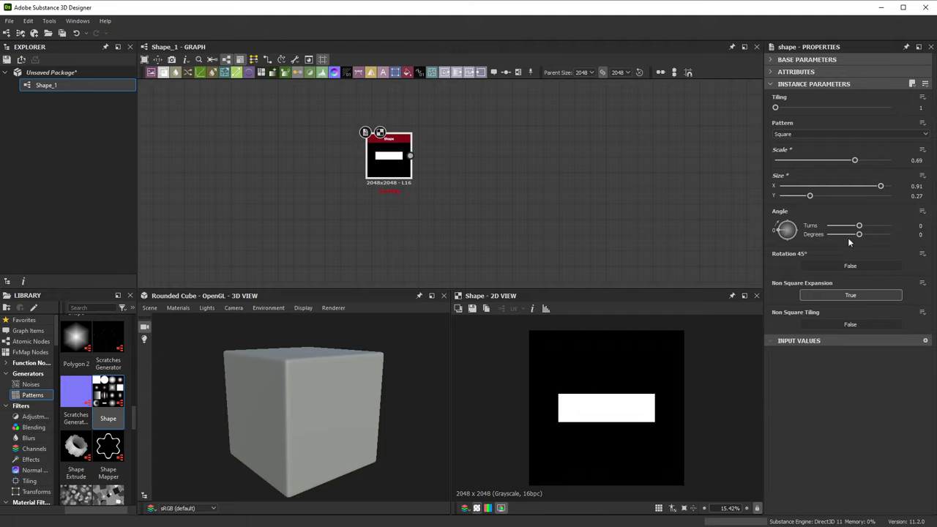
Step: Set the Shape node's angle to 90 degrees and reset it to its default
left_click(917, 234)
type("90")
key("Return")
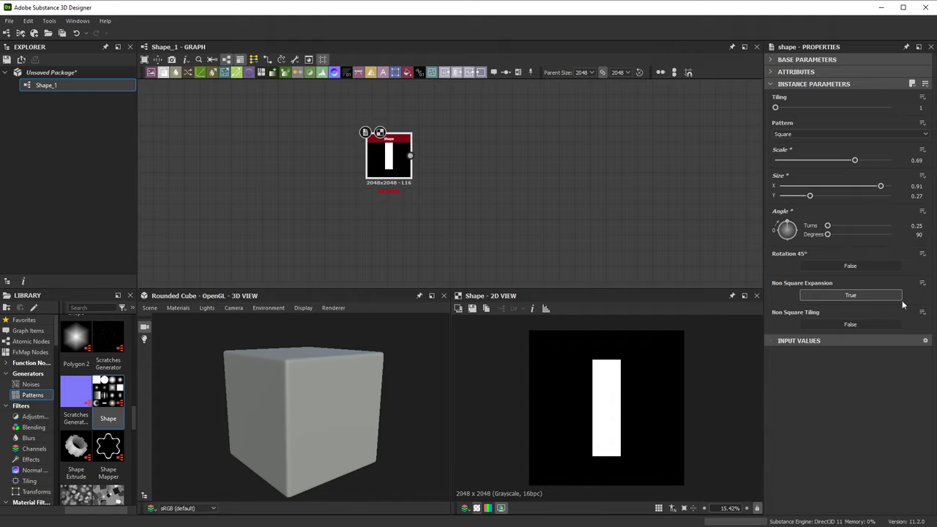
left_click(921, 211)
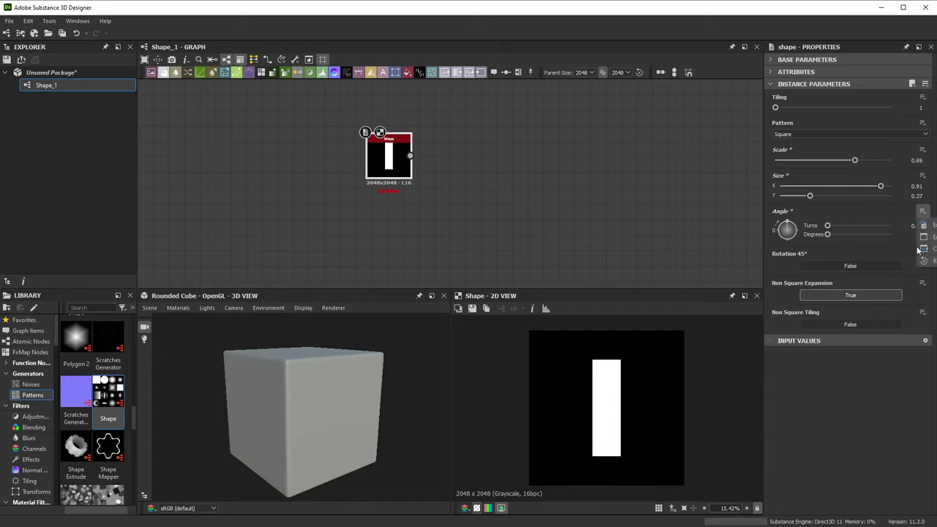
left_click(919, 252)
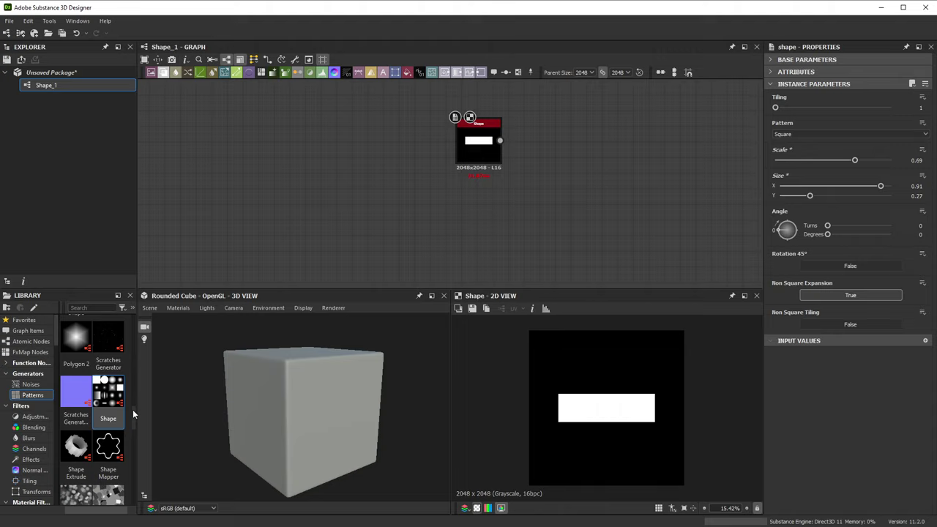
Step: Add a Polygon 1 node by searching for "polygon", and align it below the Shape node
scroll(133, 413, "up", 2)
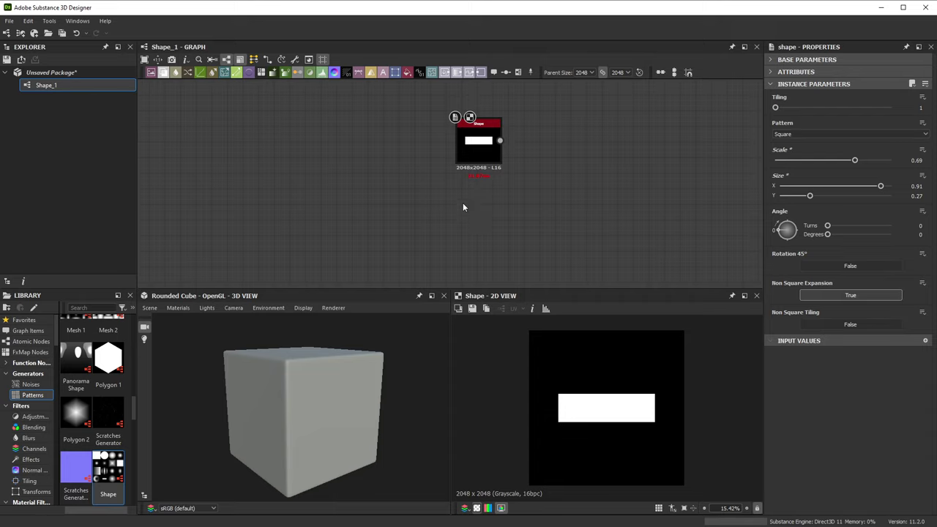
key("space")
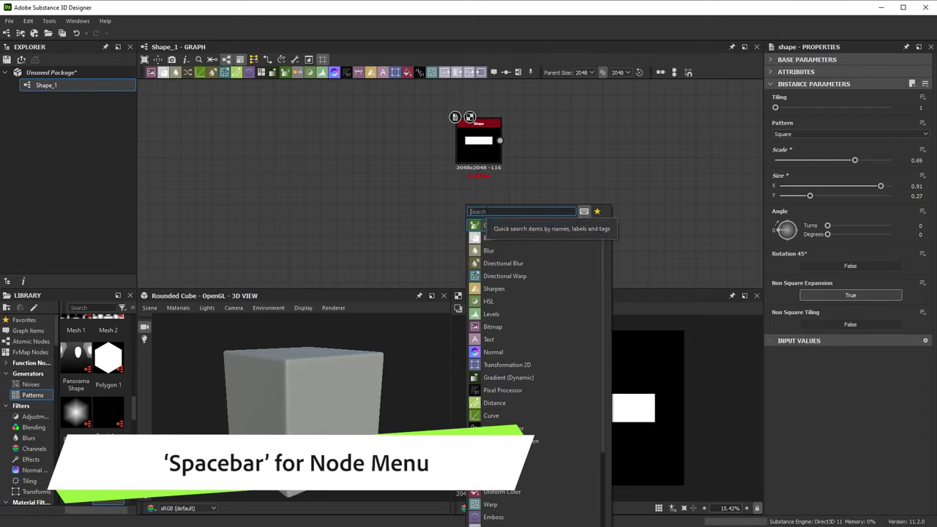
type("polyg")
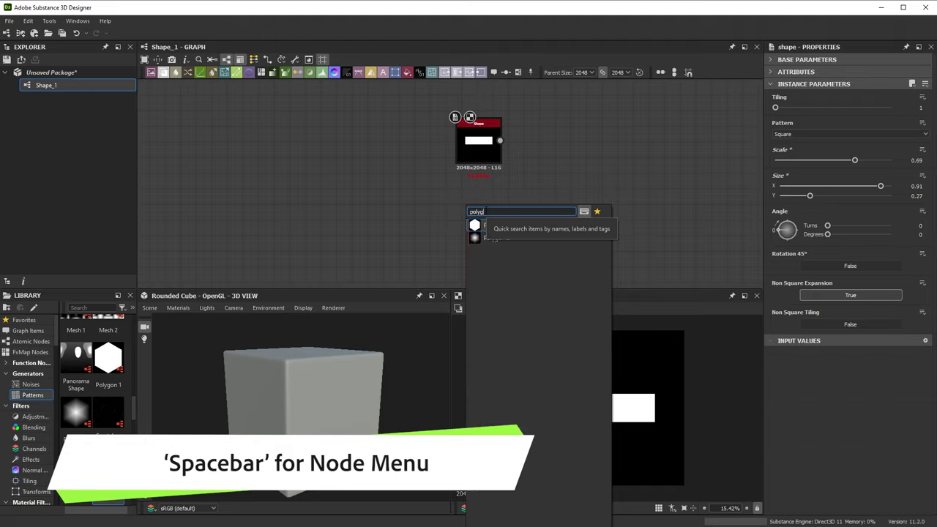
type("on")
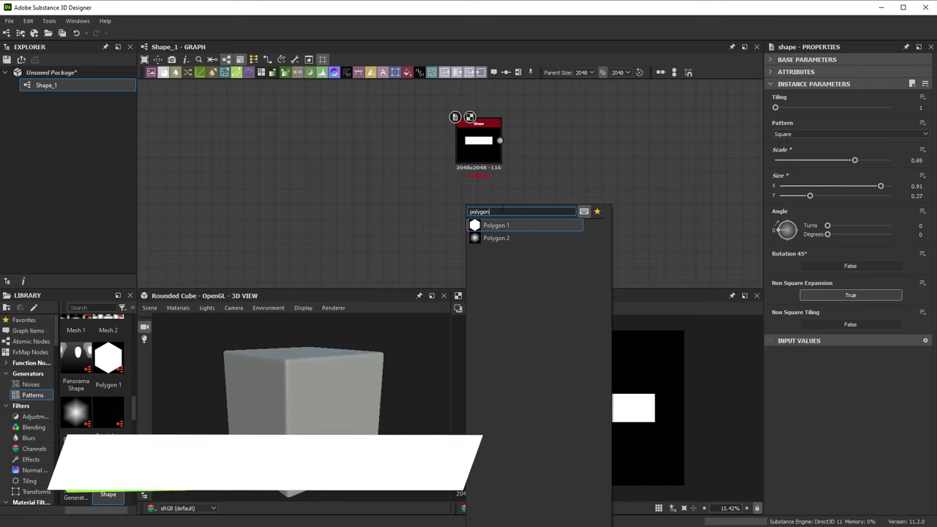
left_click(508, 226)
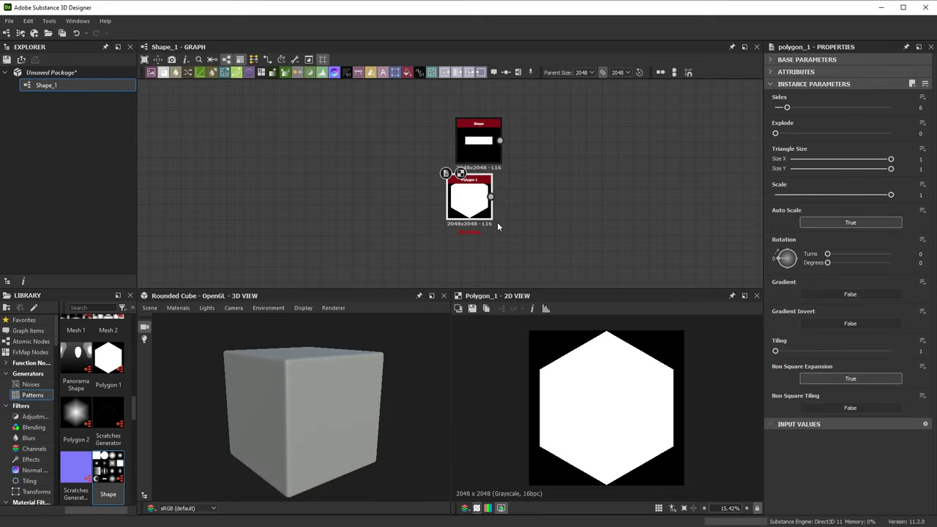
left_click_drag(473, 205, 474, 231)
left_click_drag(479, 139, 471, 133)
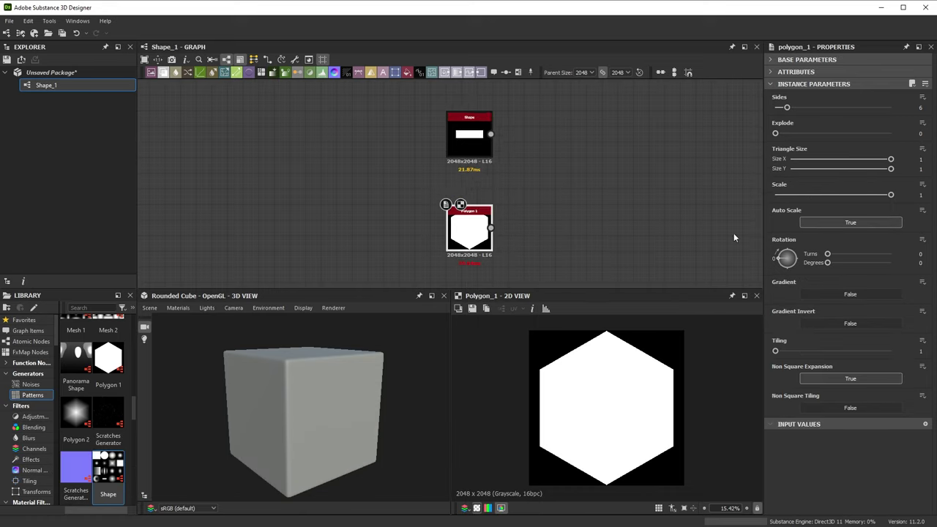
Step: Turn the Polygon 1 node into a triangle with 3 sides and reduce its scale to about 0.54
mouse_move(787, 108)
left_mouse_down()
mouse_move(812, 110)
mouse_move(776, 117)
left_mouse_up()
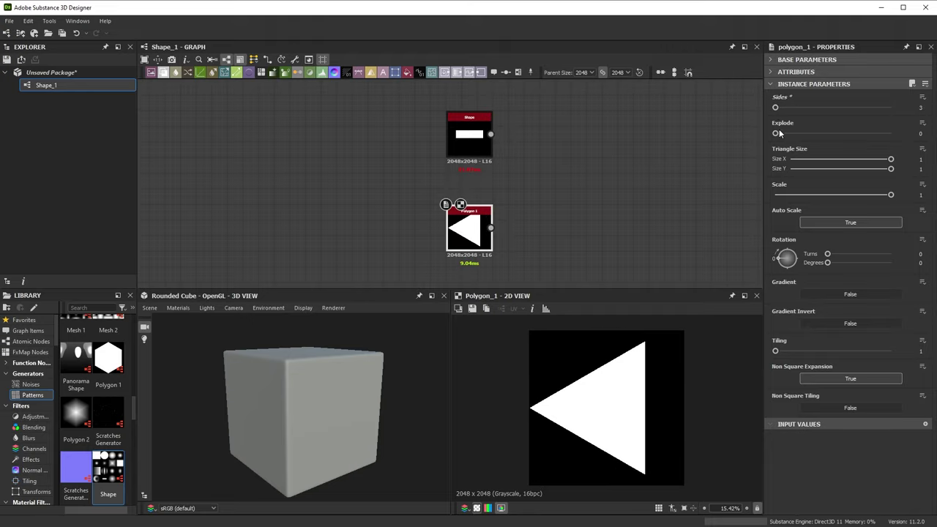
left_click_drag(890, 195, 838, 205)
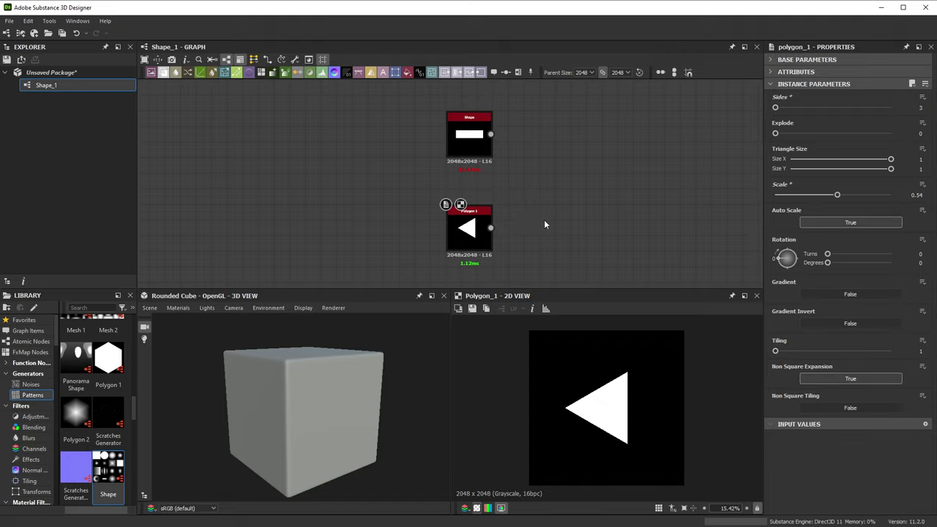
Step: Add a Transformation 2D node beside the Polygon 1 node by searching for "trans"
left_click(30, 343)
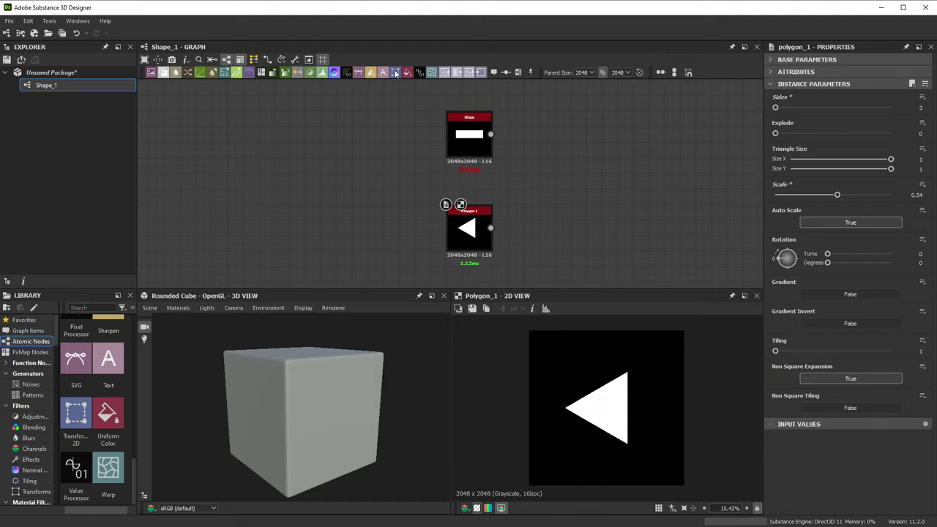
key("space")
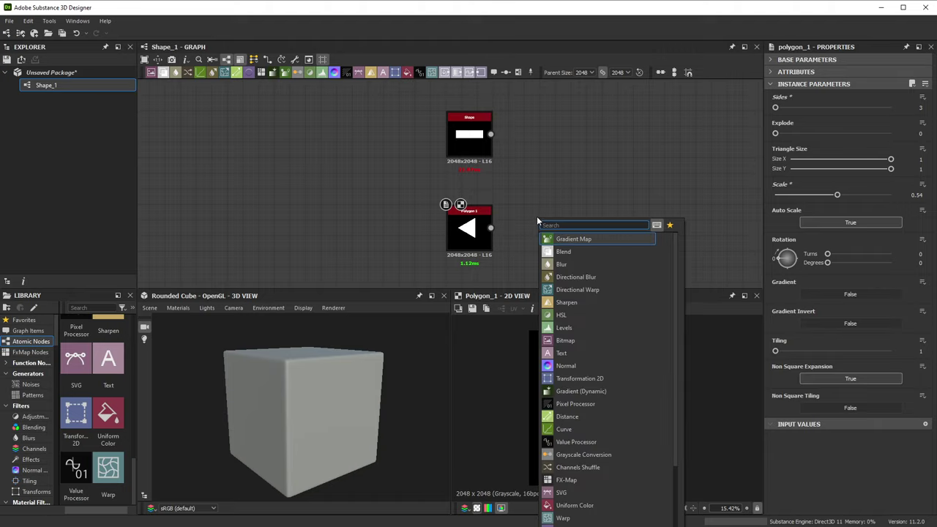
type("trans")
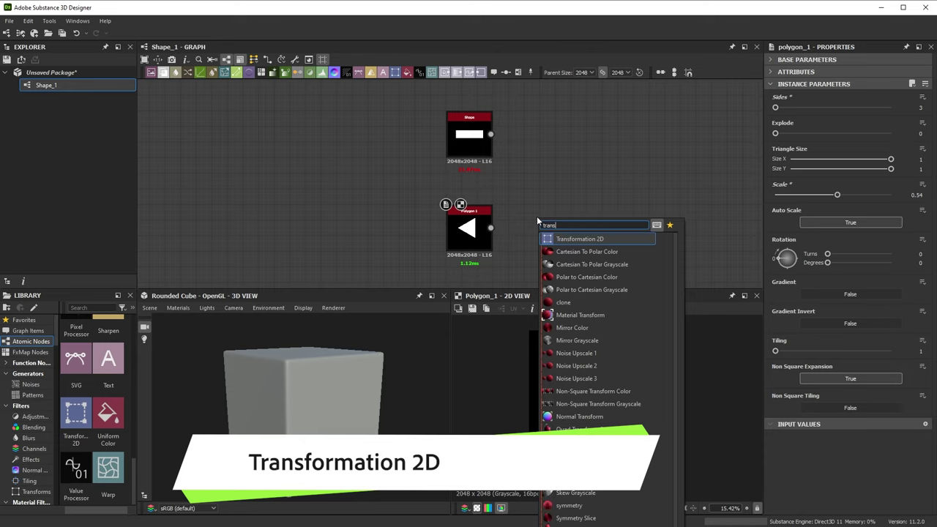
left_click(575, 238)
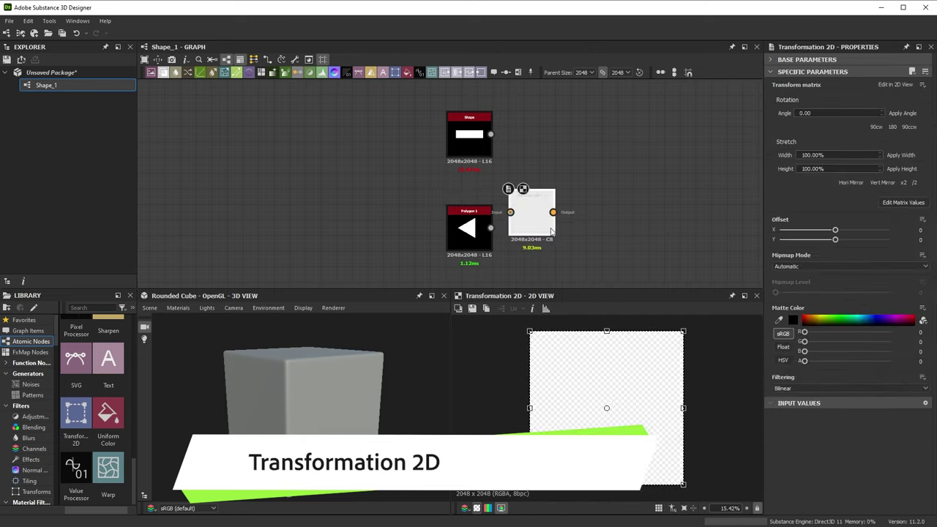
left_click_drag(551, 233, 561, 233)
Step: Connect Polygon 1 to the Transformation 2D input and shift the triangle sideways to an X offset of about 0.41
left_click_drag(491, 228, 542, 229)
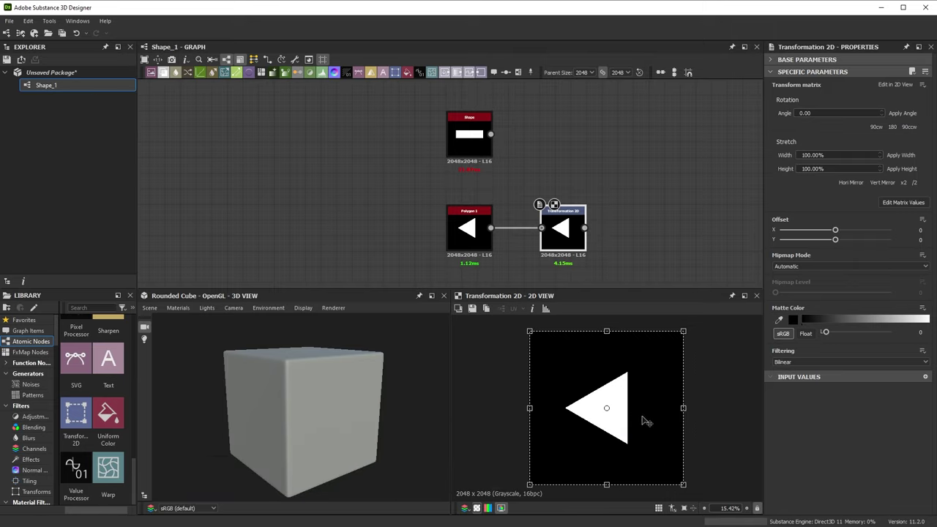
left_click_drag(630, 439, 569, 437)
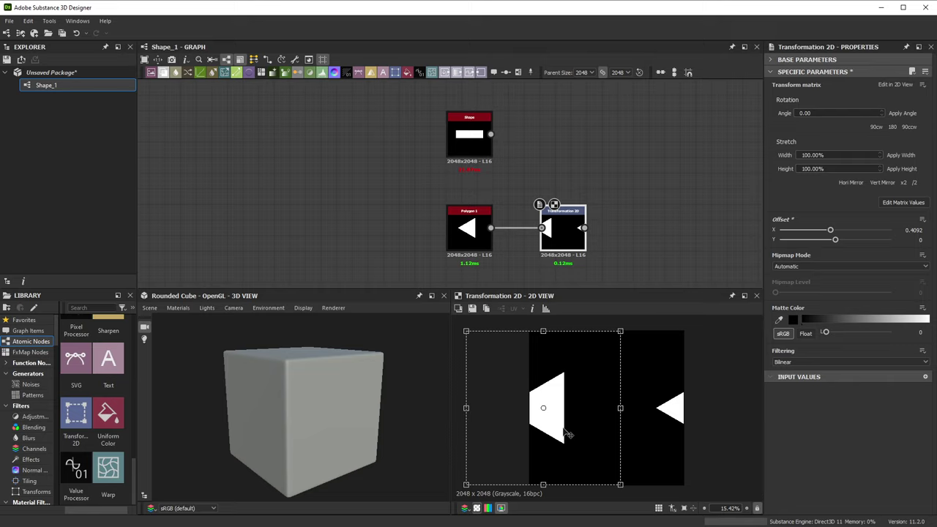
Step: Shift the triangle in the Transformation 2D node sideways to an X offset of about 0.22
left_click_drag(562, 433, 591, 432)
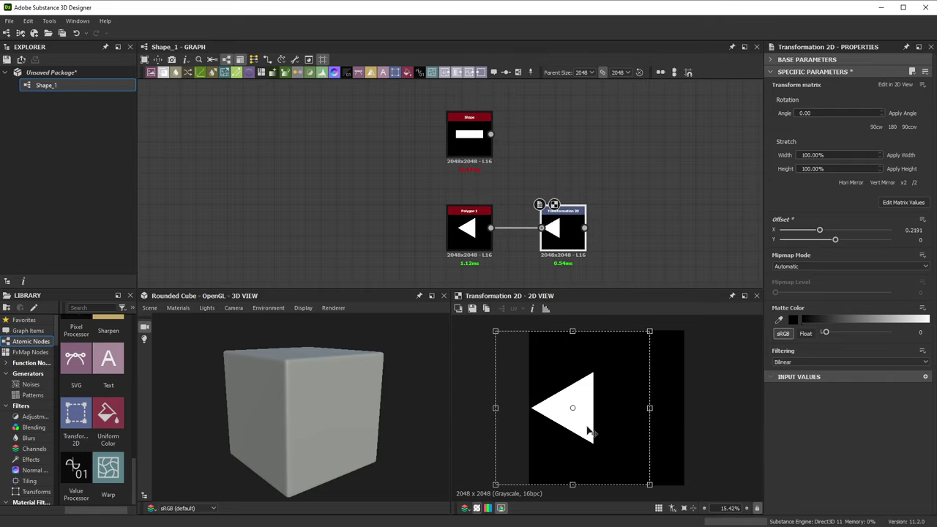
left_click(622, 251)
middle_click_drag(371, 129, 351, 121)
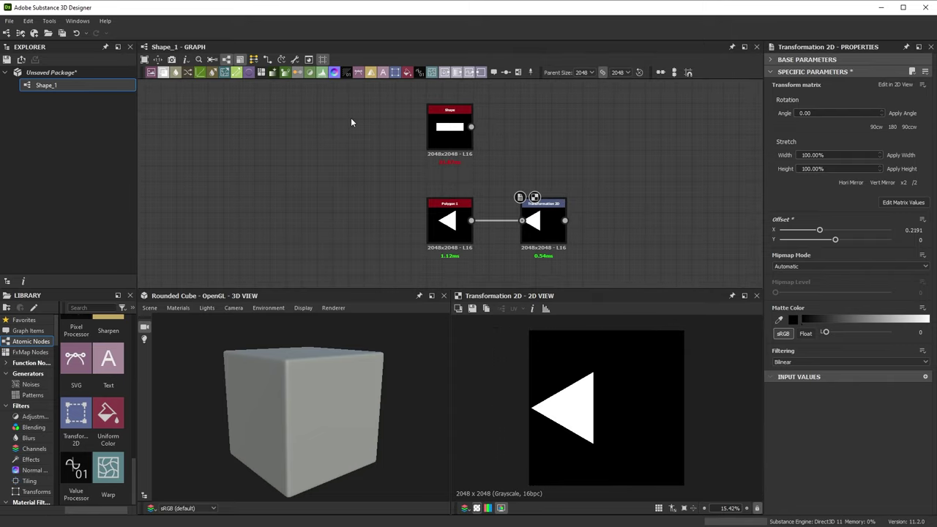
Step: Move the Shape node so it sits directly above the Transformation 2D node
left_click(447, 128)
left_click(448, 132)
middle_click_drag(448, 136, 435, 137)
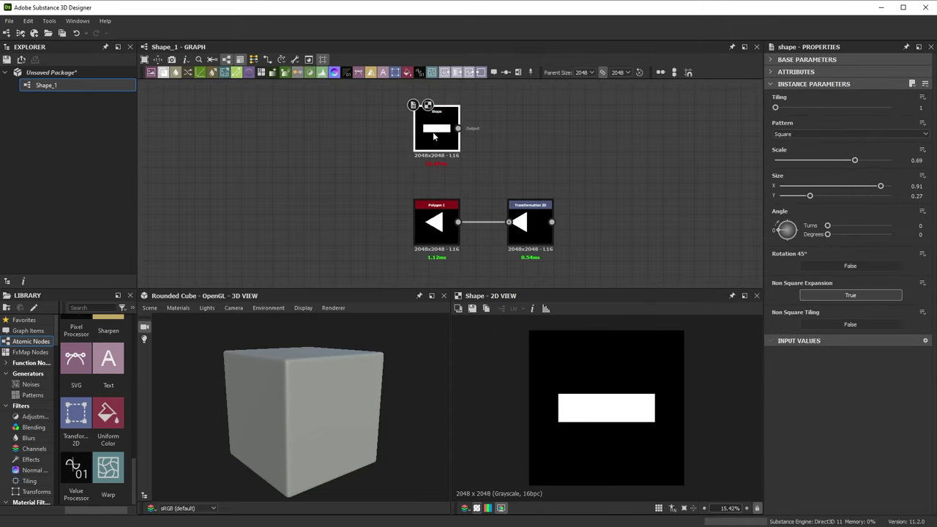
left_click_drag(434, 137, 526, 140)
mouse_move(614, 176)
middle_mouse_down()
mouse_move(602, 177)
mouse_move(602, 189)
middle_mouse_up()
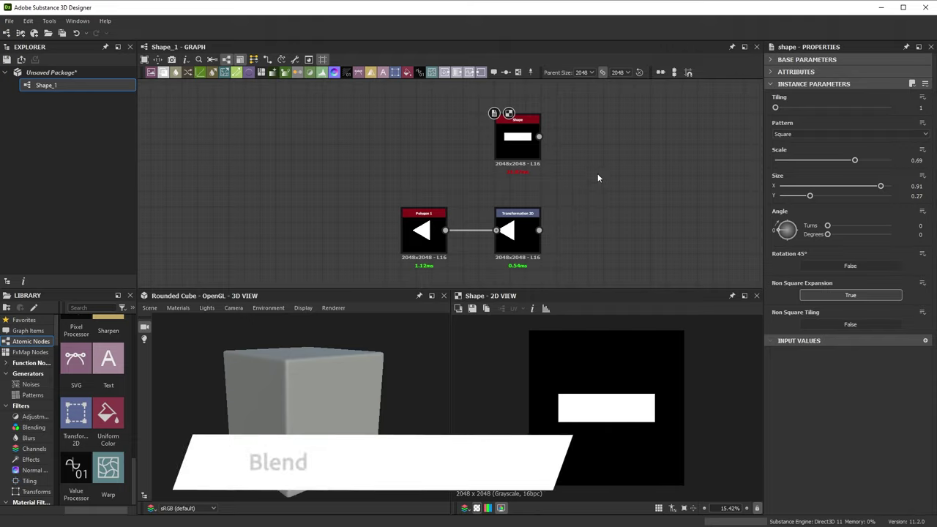
Step: Add a Blend node beside the Shape and Transformation 2D nodes
key("space")
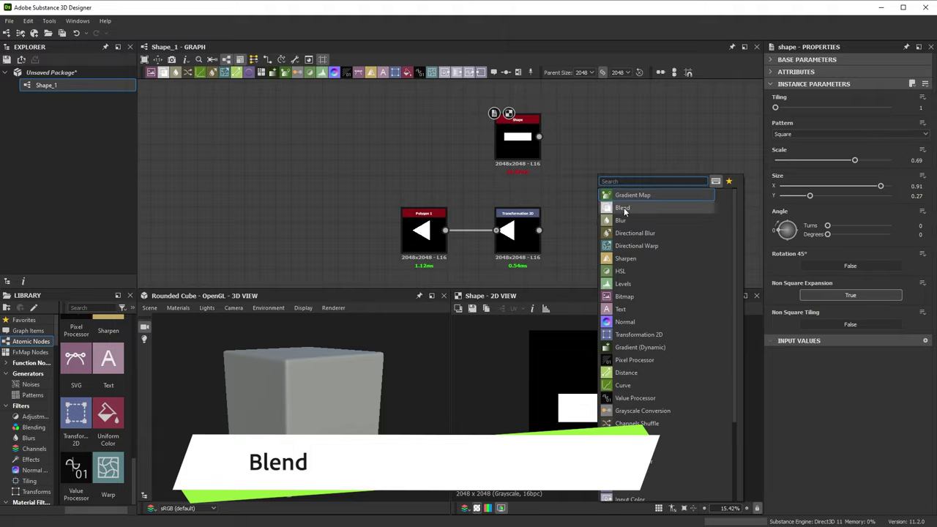
left_click(564, 185)
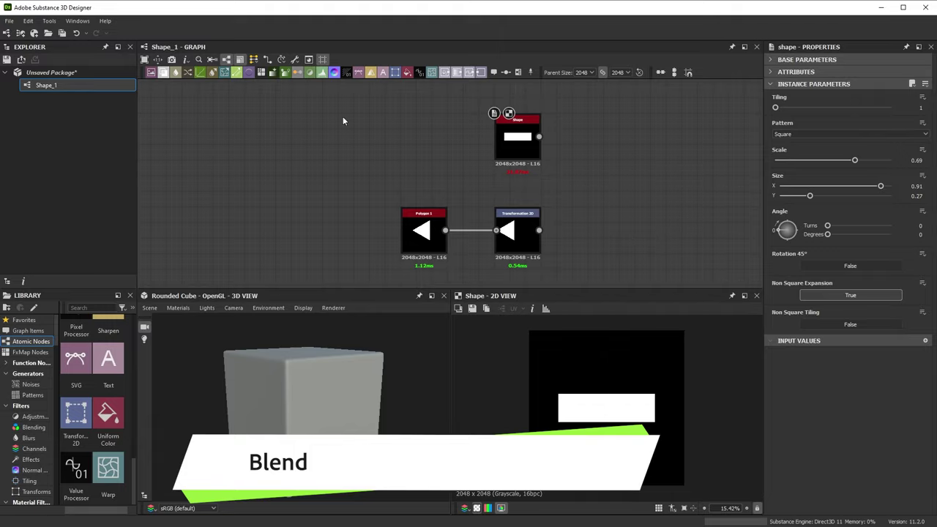
left_click(164, 74)
left_click(613, 184)
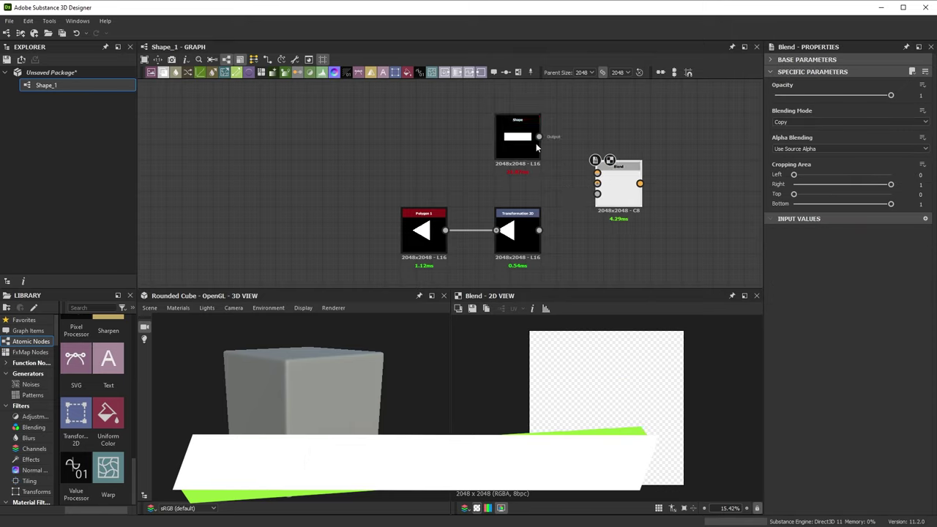
Step: Connect the Transformation 2D output to the Blend node's Background input and the Shape output to its Foreground input
left_click_drag(538, 230, 591, 186)
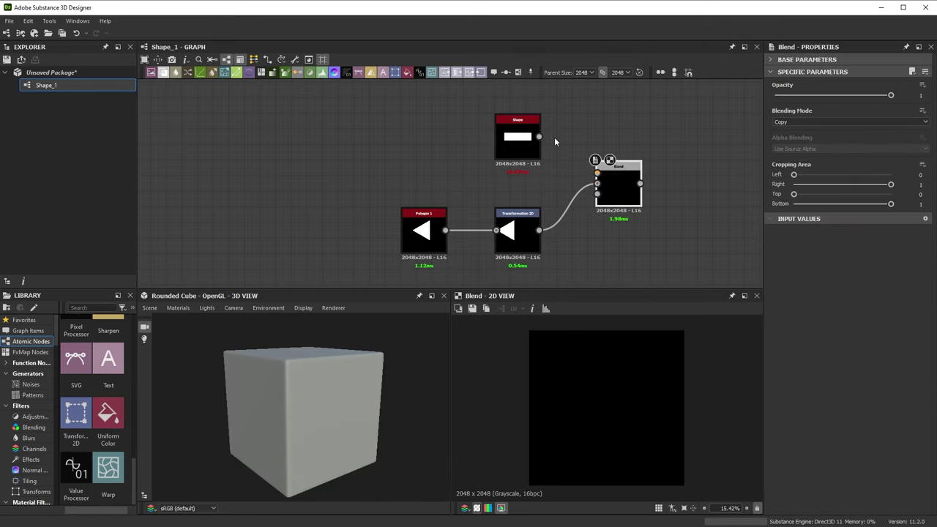
left_click_drag(539, 136, 598, 174)
scroll(578, 186, "up", 3)
middle_click_drag(556, 182, 551, 192)
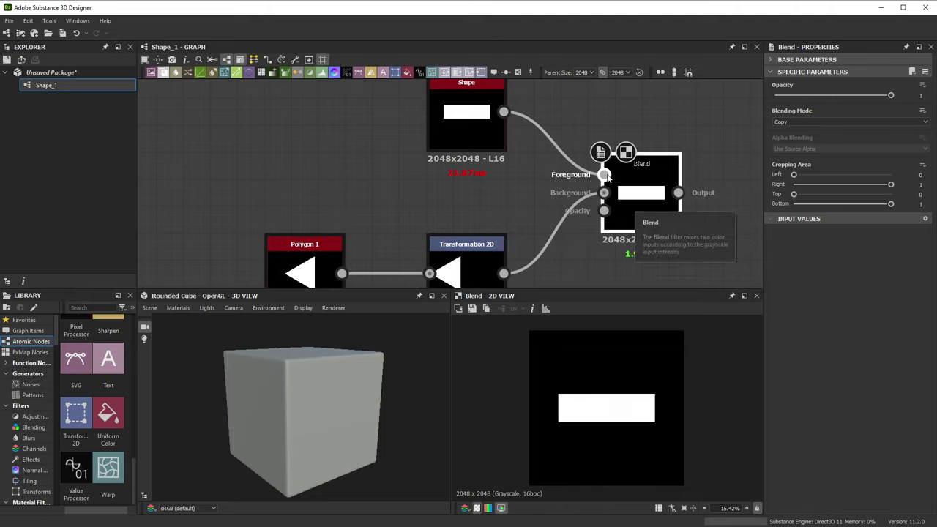
scroll(614, 178, "down", 2)
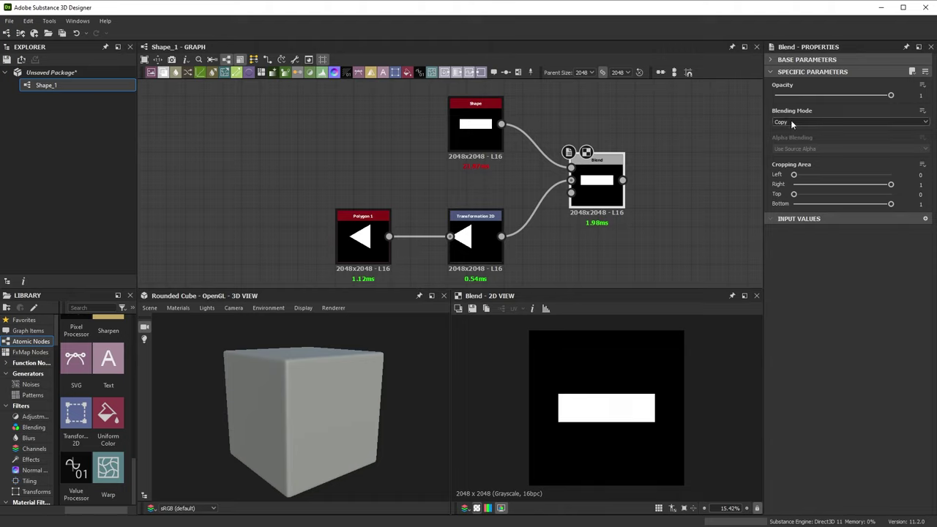
Step: Set the Blend node's blending mode to Add (Linear Dodge) to combine the triangle and bar into an arrow
left_click(847, 122)
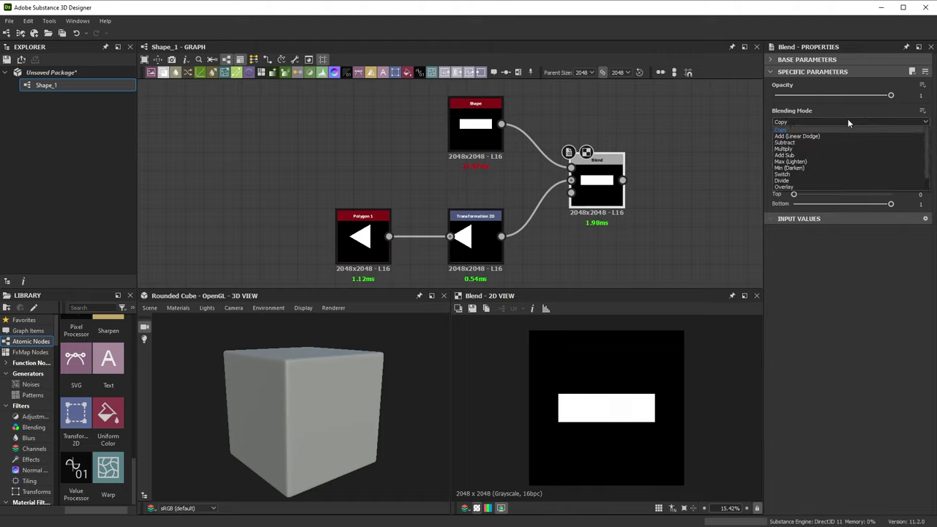
left_click(801, 136)
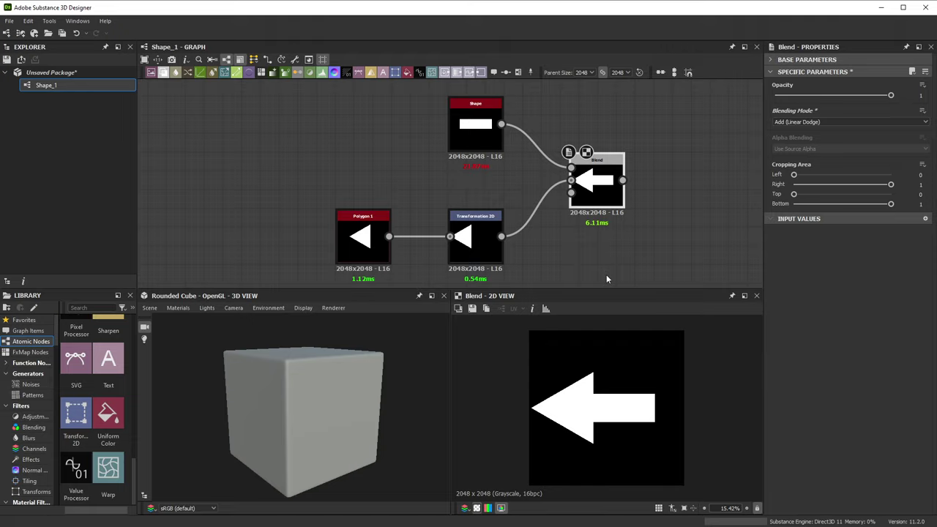
scroll(634, 235, "down", 2)
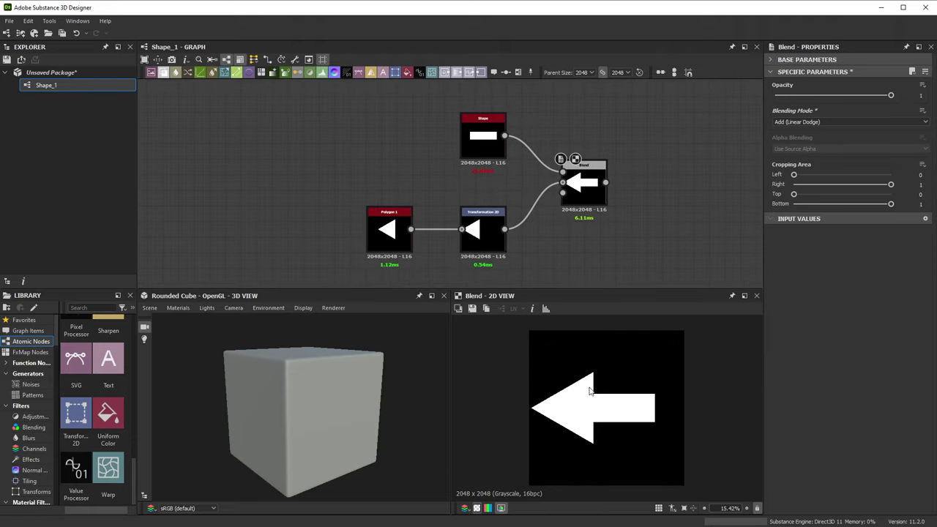
Step: Add a second Transformation 2D node below the existing one
left_click(477, 213)
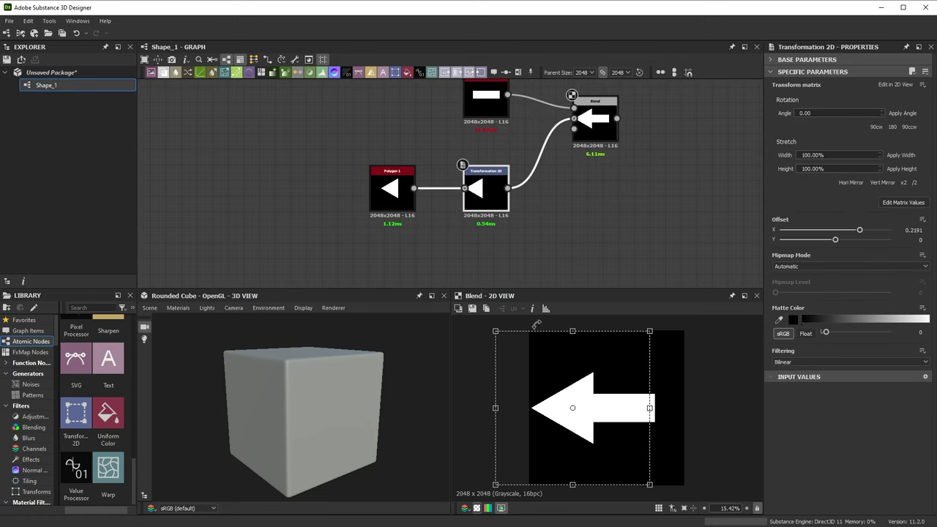
left_click(493, 201)
double_click(491, 201)
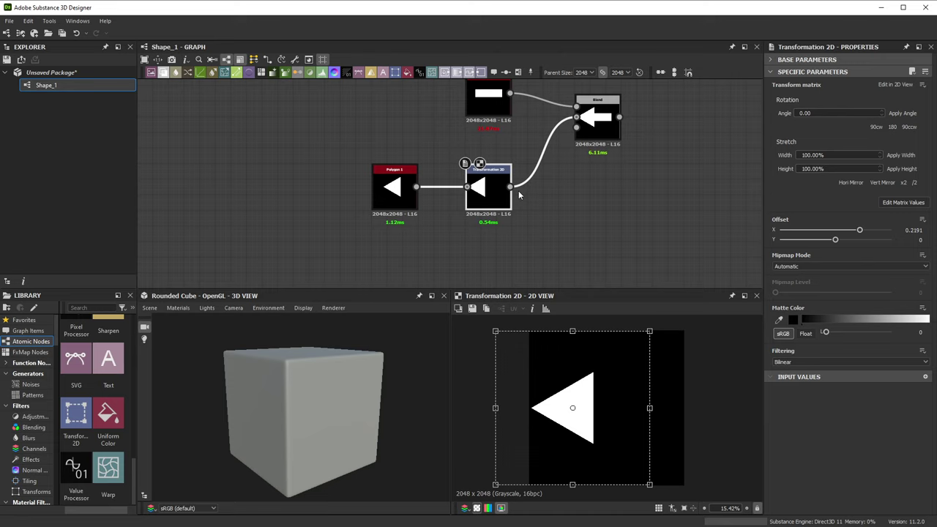
left_click(573, 223)
middle_click_drag(481, 273, 540, 226)
key("space")
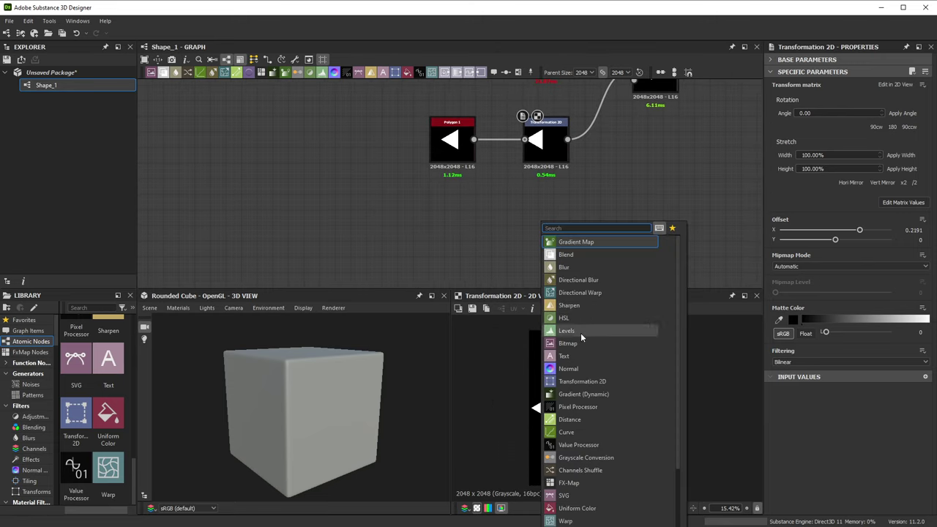
left_click(581, 383)
middle_click_drag(604, 175, 590, 221)
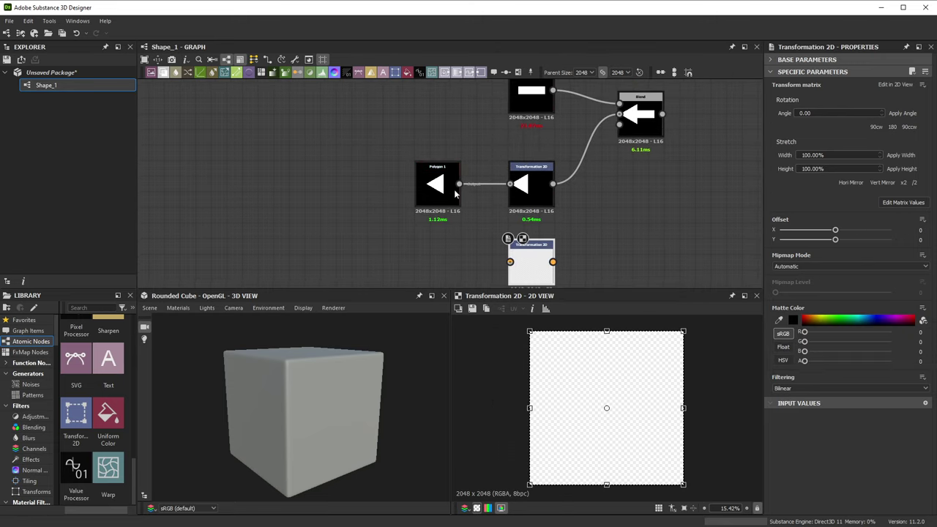
Step: Connect Polygon 1 to the new Transformation 2D node and shift its triangle to an X offset of about 0.12
left_click_drag(458, 184, 510, 262)
middle_click_drag(587, 238, 535, 214)
left_click_drag(641, 409, 606, 412)
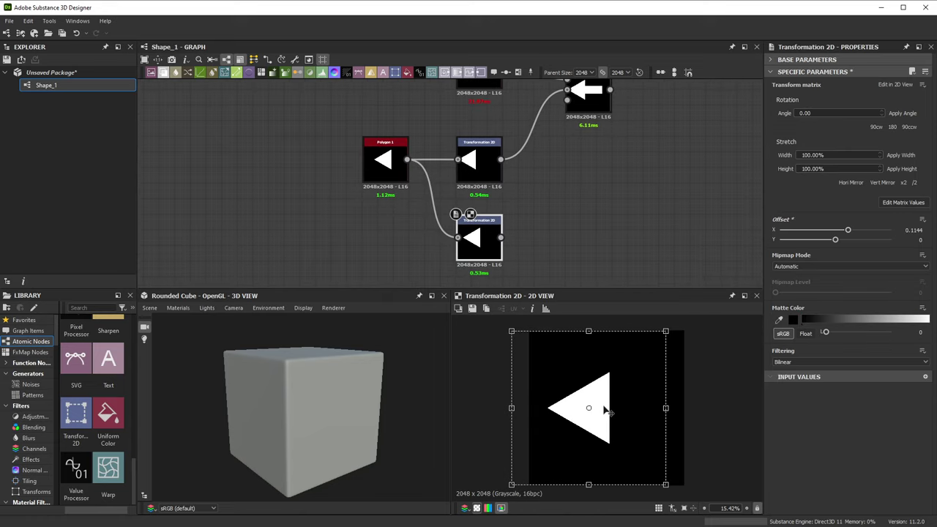
left_click(479, 178)
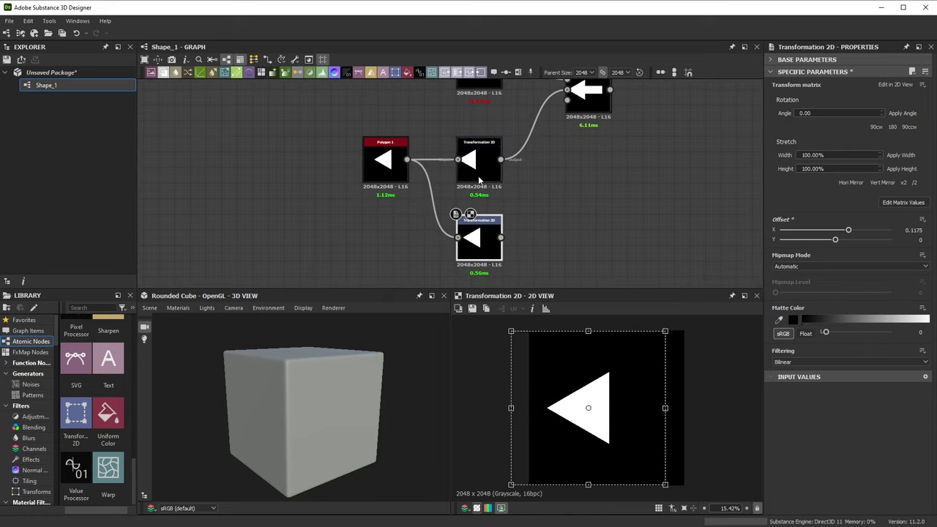
left_click(479, 245)
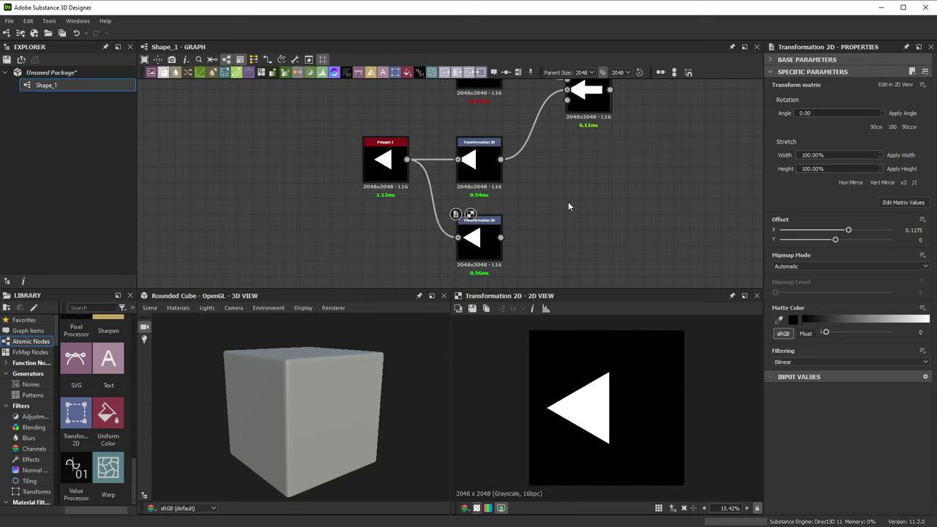
Step: Add a second Blend node by searching for "blend", with the lower Transformation 2D as Background and the upper one as Foreground
key("space")
type("blend")
left_click(586, 224)
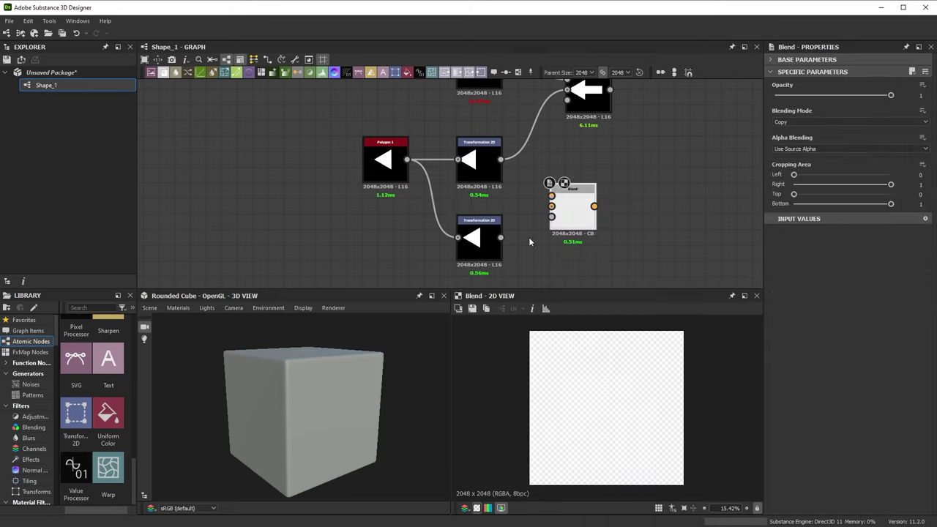
left_click_drag(500, 237, 551, 205)
left_click_drag(501, 159, 551, 195)
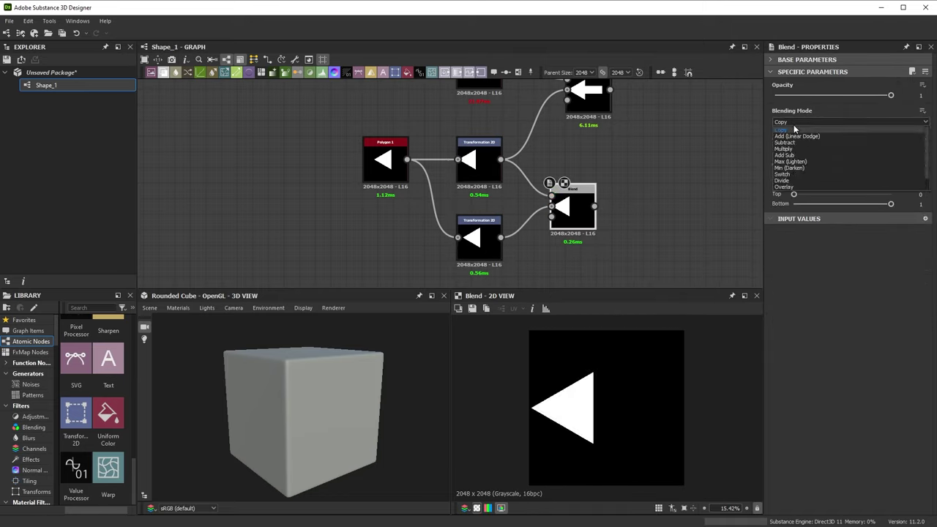
Step: Set the second Blend node's blending mode to Subtract and move the node farther away from the Transformation 2D nodes
left_click(797, 142)
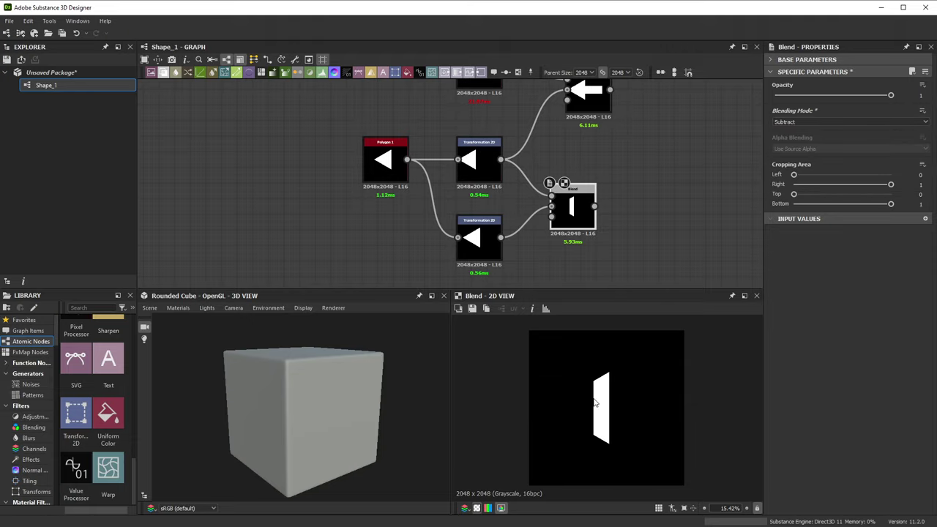
scroll(565, 238, "up", 3)
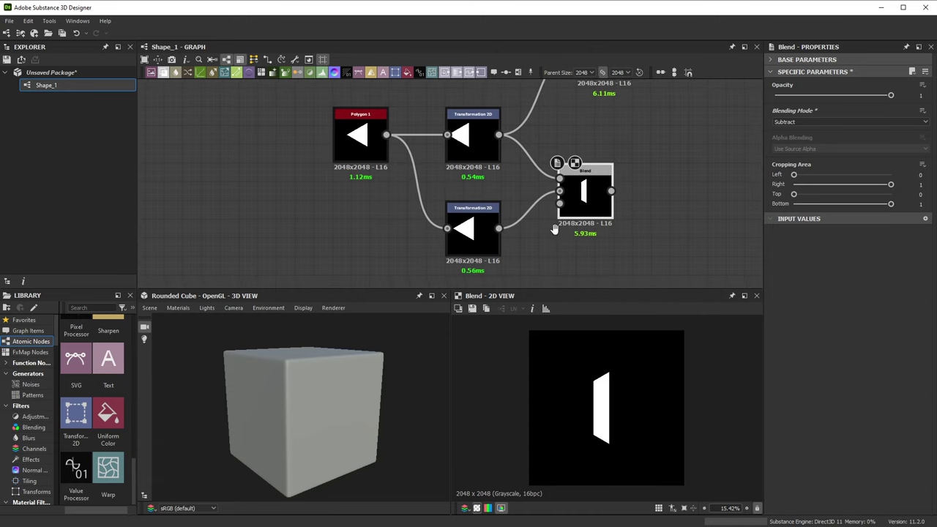
left_click(472, 227)
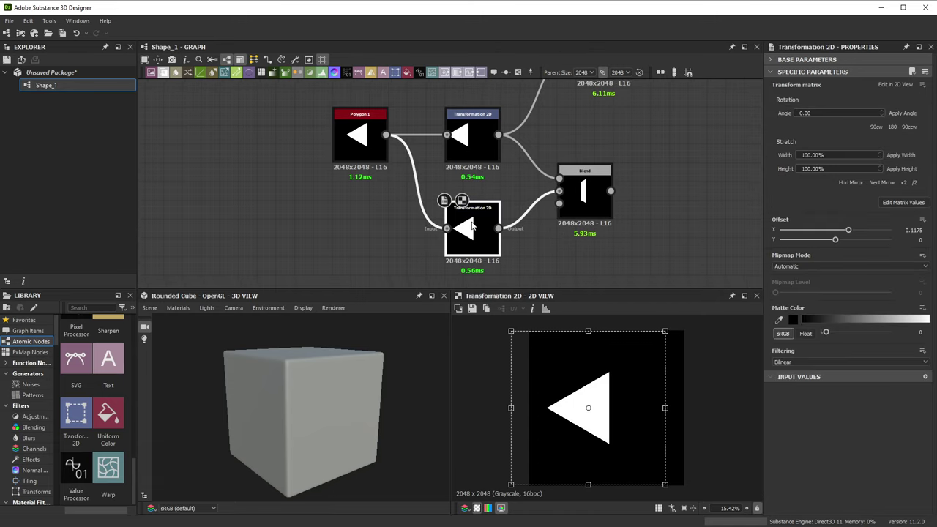
left_click_drag(584, 183, 622, 183)
middle_click_drag(530, 149, 530, 160)
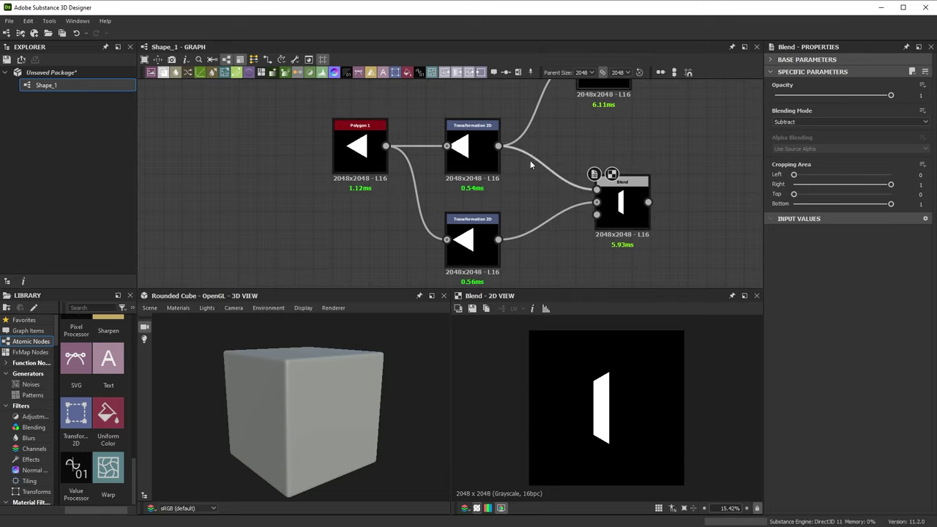
Step: Delete both links into the Subtract Blend and reconnect the lower Transformation 2D to Foreground and the upper one to Background
left_click_drag(561, 158, 570, 222)
key("Delete")
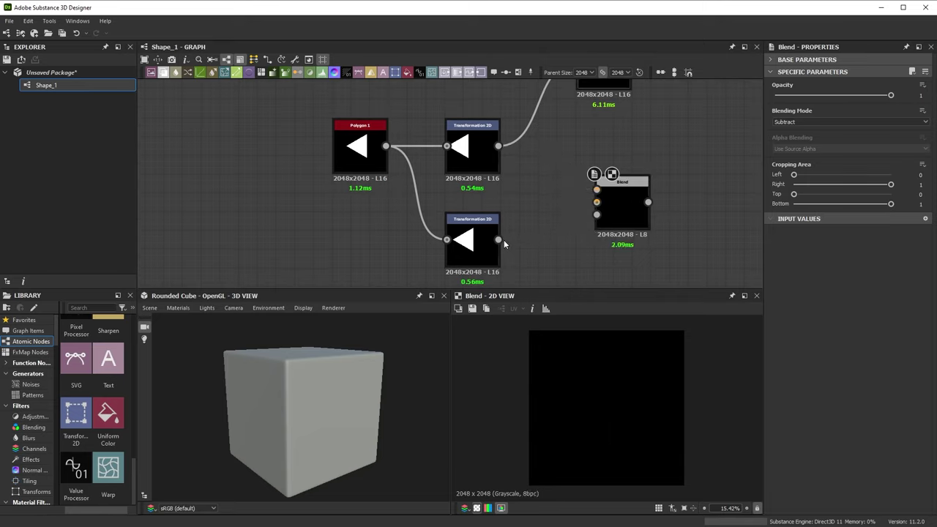
left_click_drag(499, 239, 597, 189)
left_click_drag(499, 146, 597, 203)
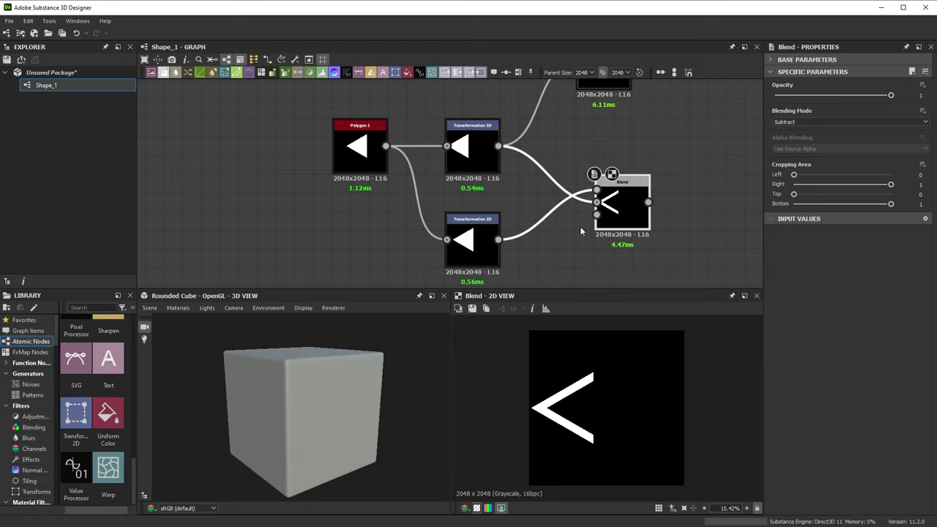
middle_click_drag(576, 236, 568, 239)
middle_click_drag(621, 192, 584, 198)
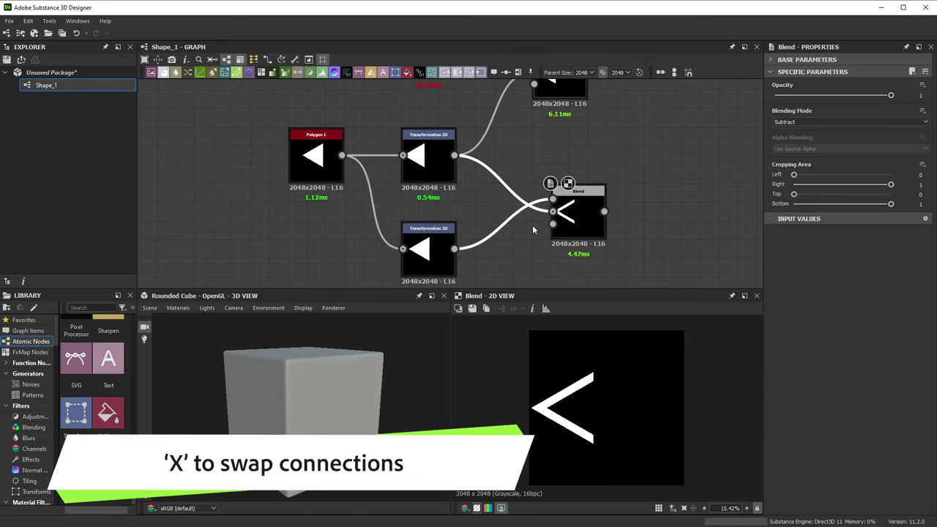
Step: Swap the Subtract Blend's foreground and background connections back and forth, ending on the chevron arrangement
key("x")
key("x")
key("x")
key("x")
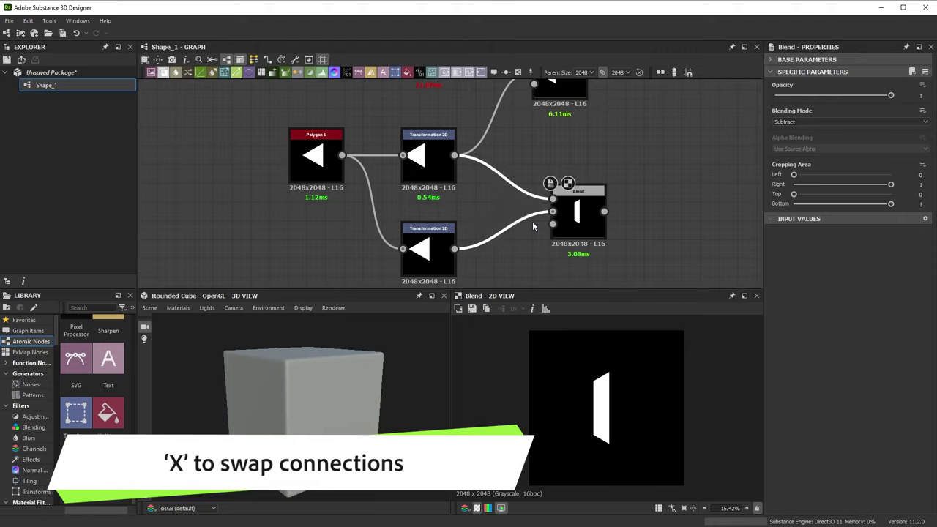
key("x")
key("x")
middle_click_drag(640, 186, 576, 206)
scroll(576, 207, "down", 1)
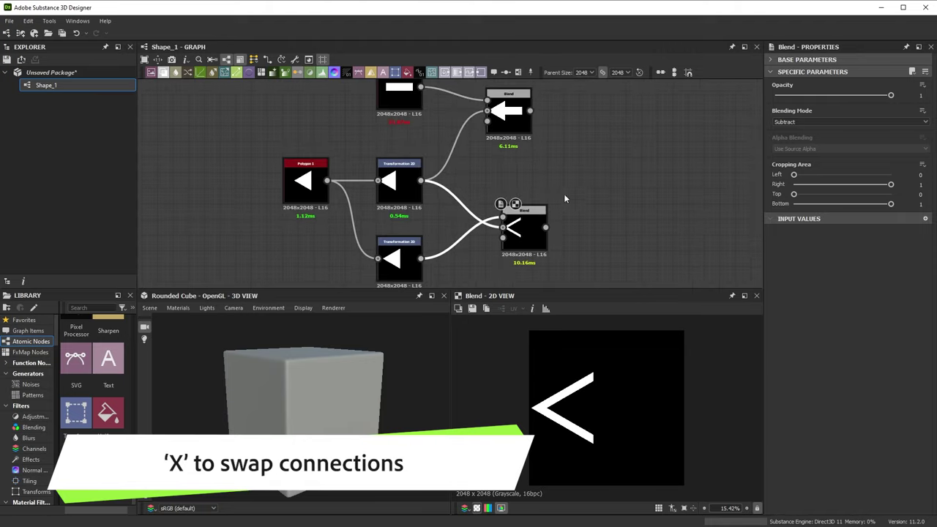
Step: Move the arrow Blend node past the chevron Blend, and connect the chevron output to its Background input, previewing the result
left_click_drag(516, 128, 656, 166)
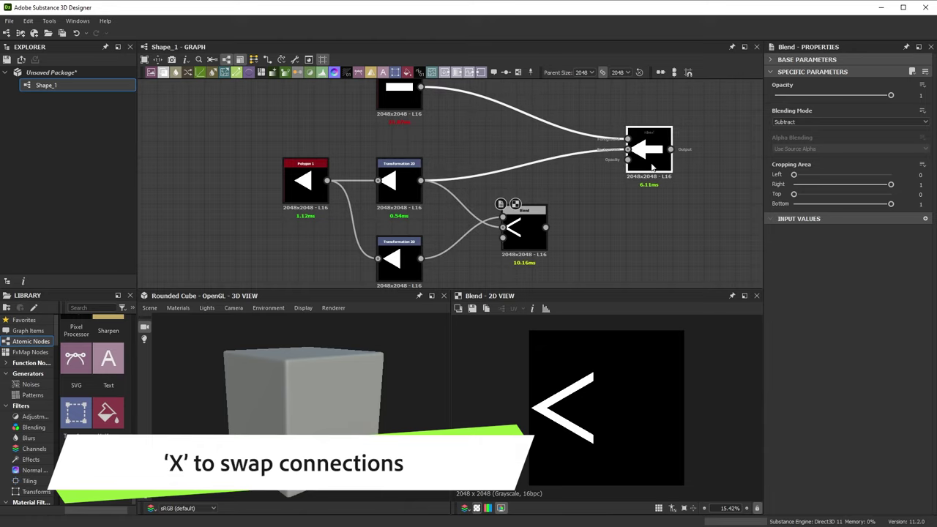
middle_click_drag(577, 216, 561, 210)
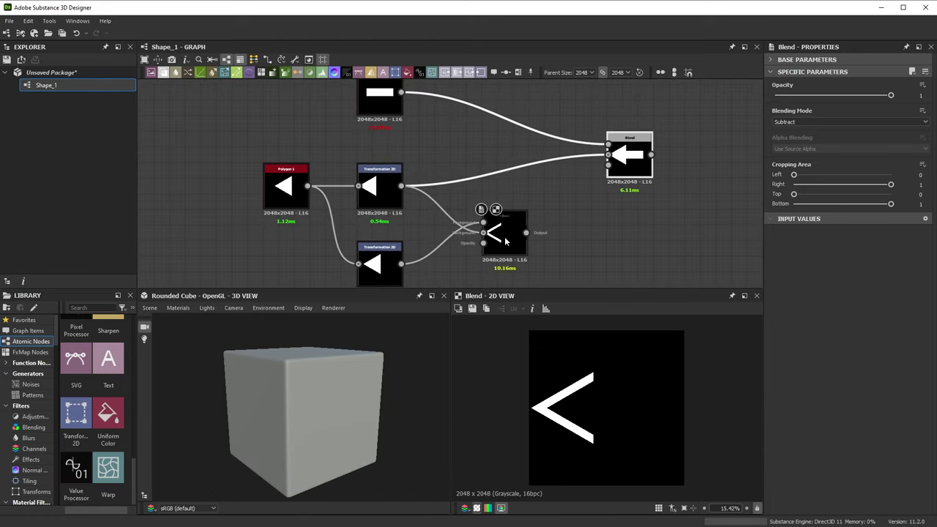
left_click_drag(526, 233, 608, 155)
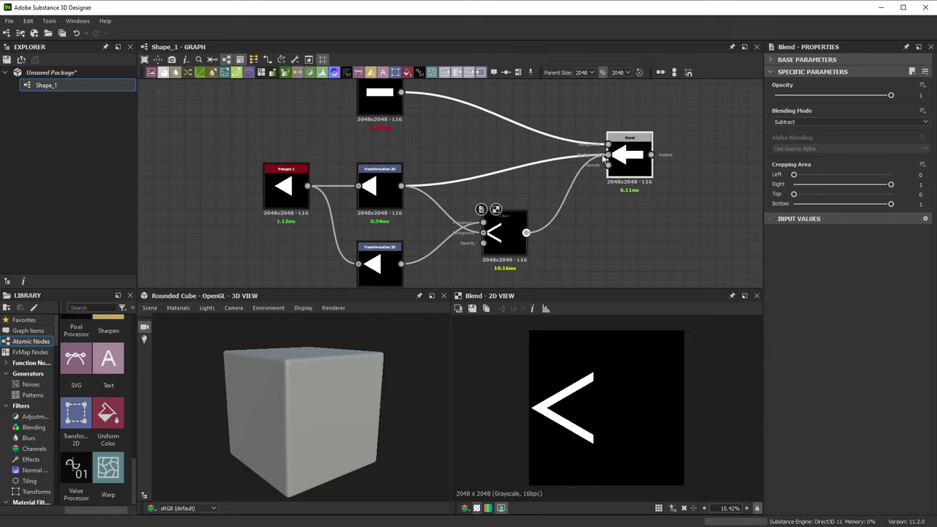
double_click(629, 157)
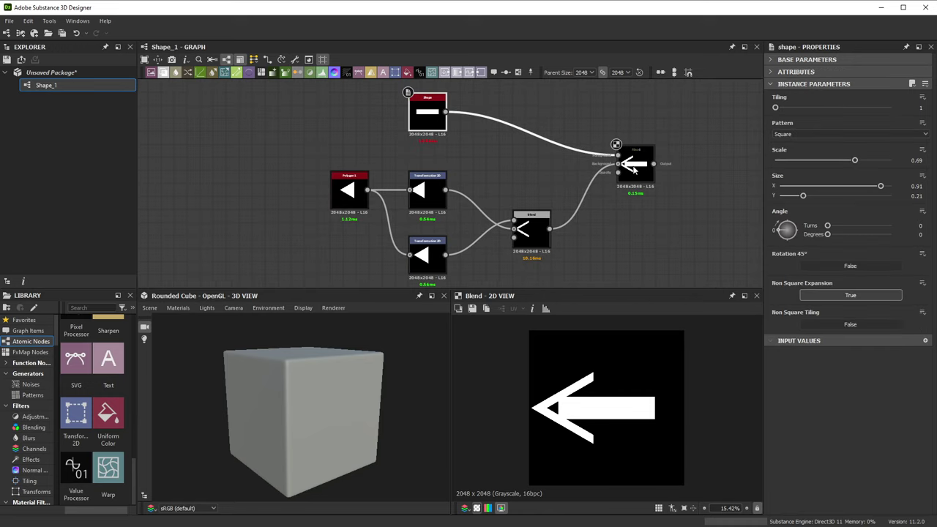
Step: Refine the arrow shaft's Shape node: set Size X to 1, Scale to 0.79 and Size Y to 0.08
left_click(633, 168)
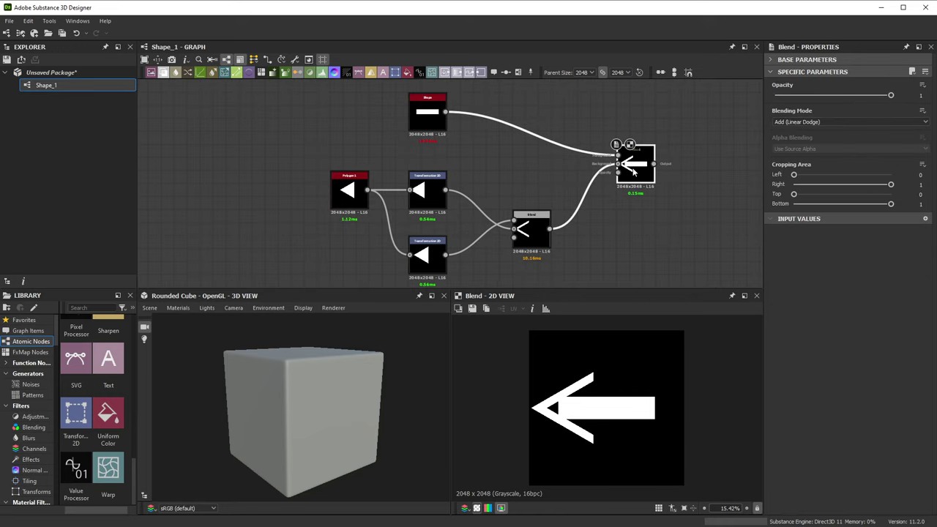
left_click(437, 114)
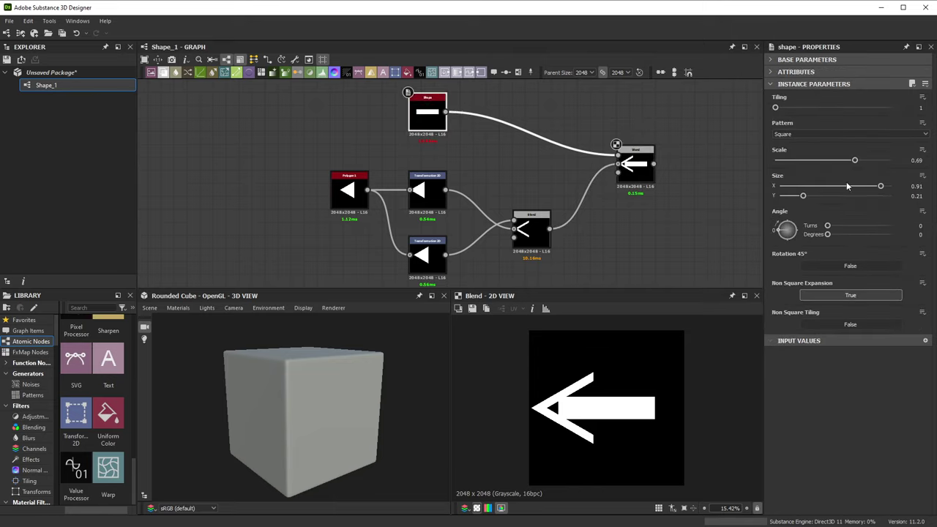
left_click_drag(880, 185, 900, 190)
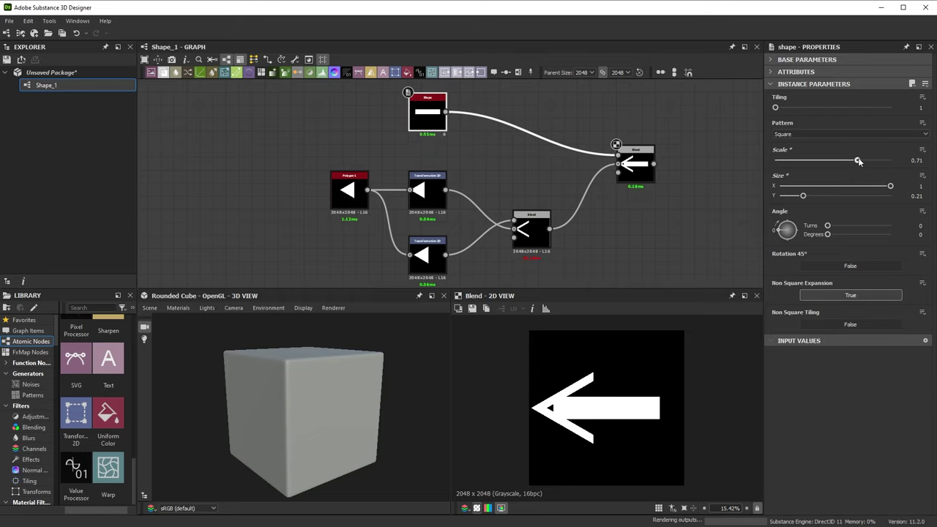
left_click_drag(860, 162, 867, 162)
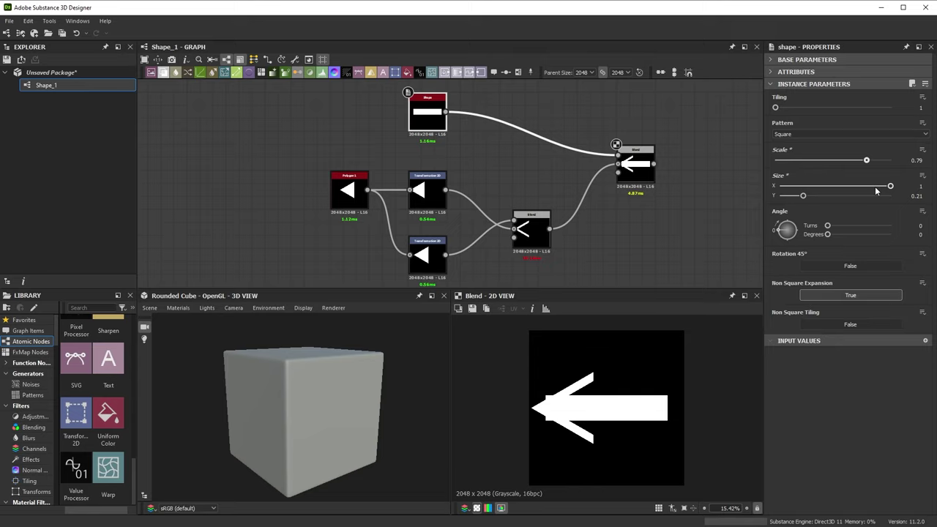
left_click_drag(804, 196, 787, 199)
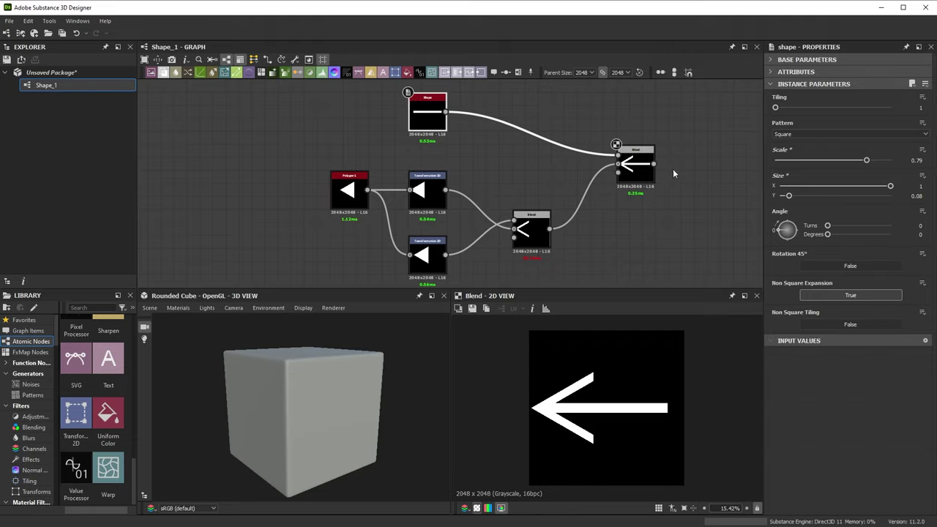
scroll(635, 171, "down", 3)
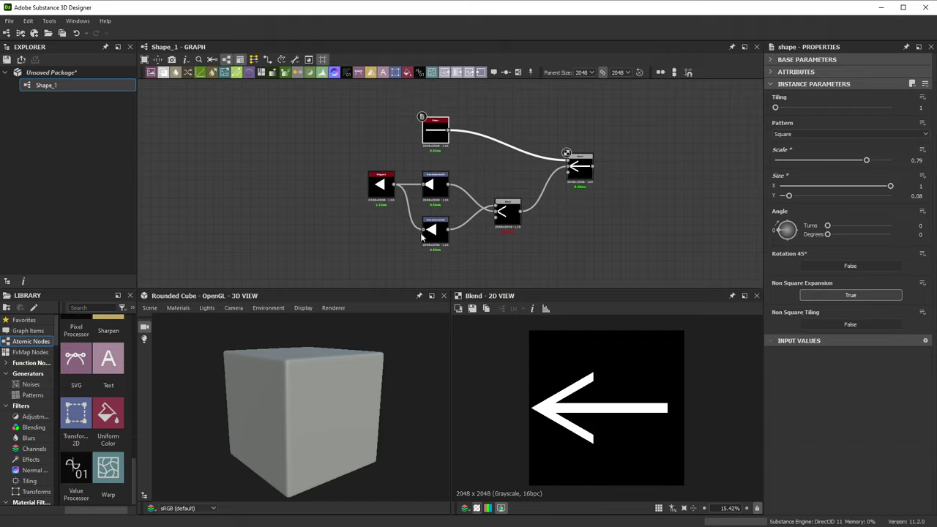
scroll(461, 212, "up", 2)
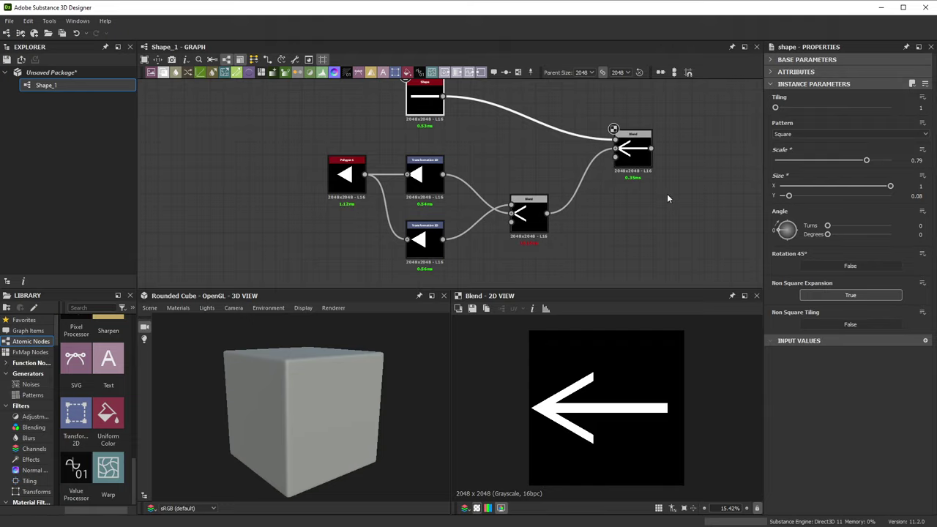
scroll(648, 199, "down", 2)
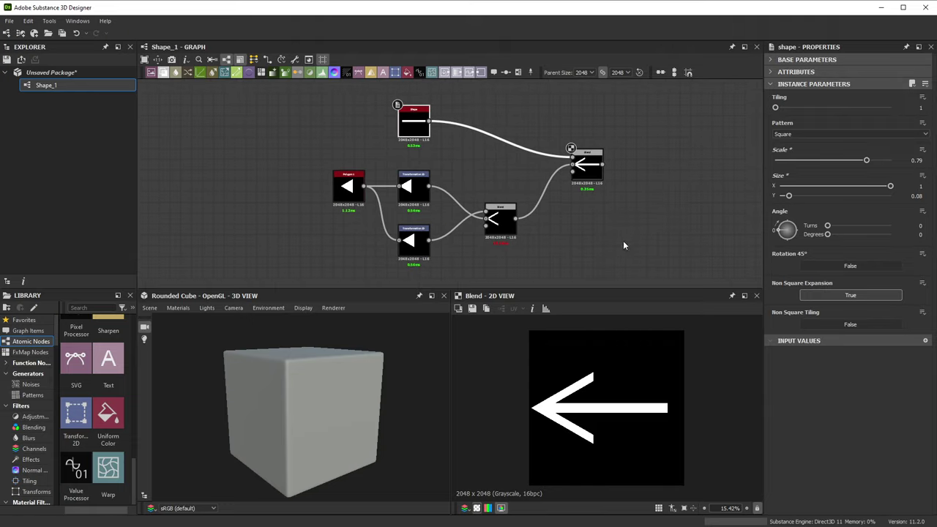
scroll(608, 242, "down", 1)
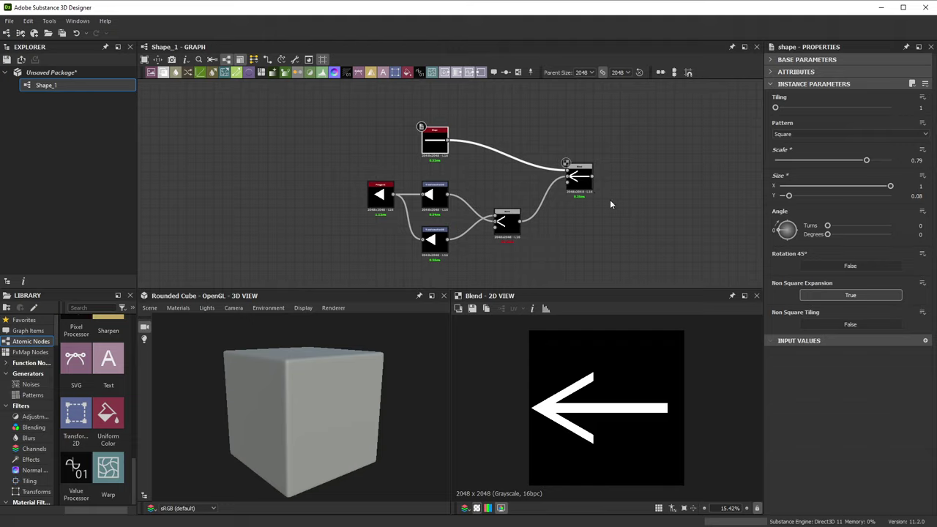
Step: Add a new Blend node after the arrow Blend and connect the arrow output to its Opacity input
middle_click_drag(610, 204, 576, 194)
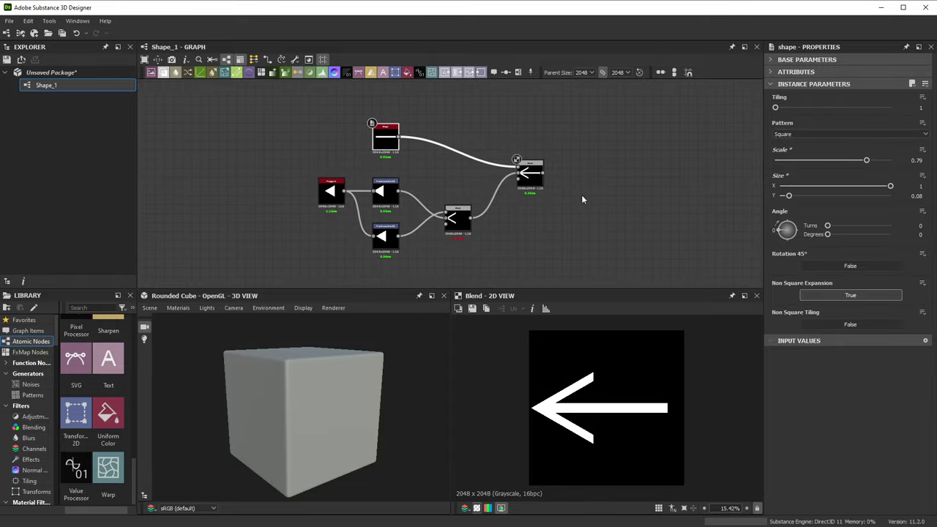
scroll(586, 168, "up", 1)
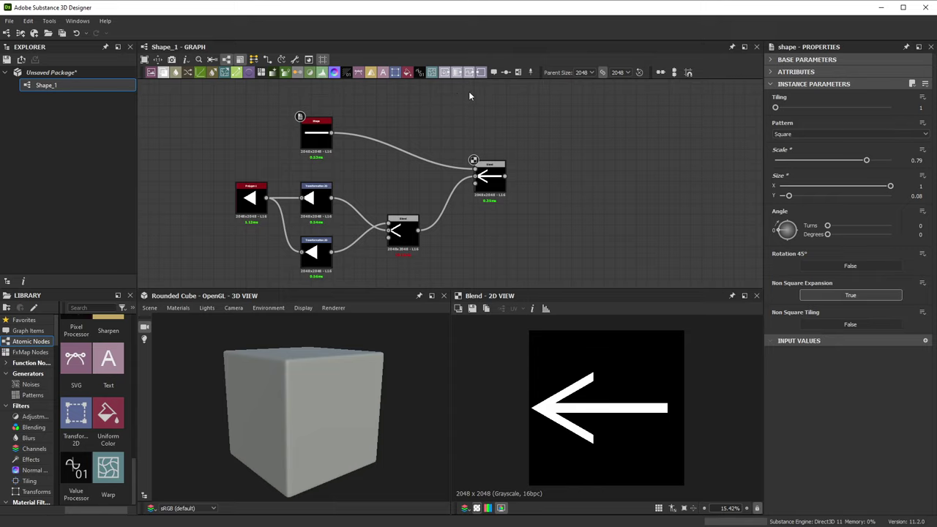
left_click_drag(167, 73, 584, 173)
scroll(550, 171, "up", 2)
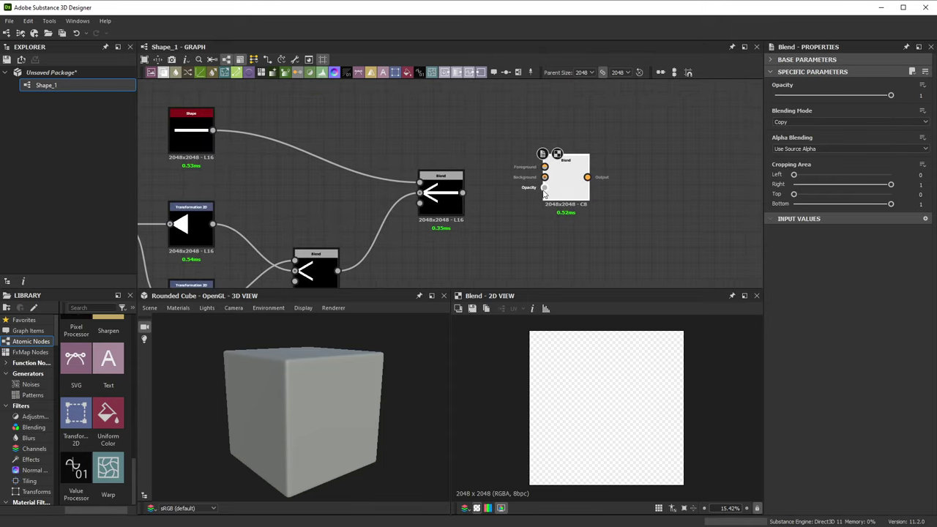
middle_click_drag(468, 207, 470, 218)
left_click_drag(465, 204, 592, 189)
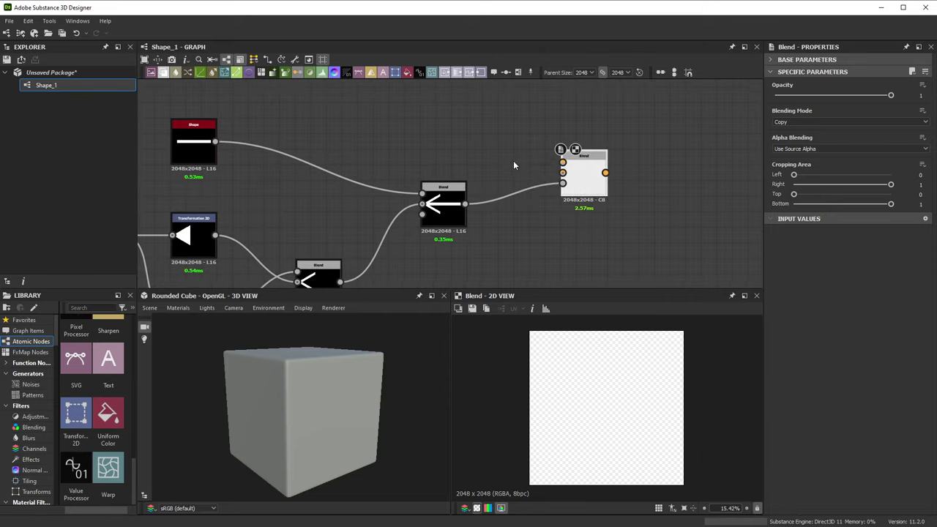
Step: Add a Uniform Color node above the arrow Blend and set its output color to red-orange, R 181, G 51, B 0
middle_click_drag(514, 161, 520, 171)
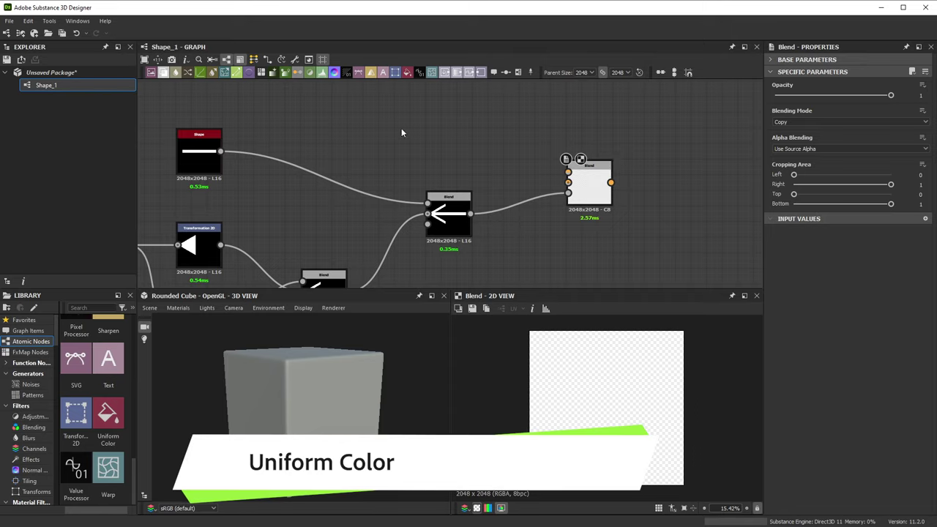
key("space")
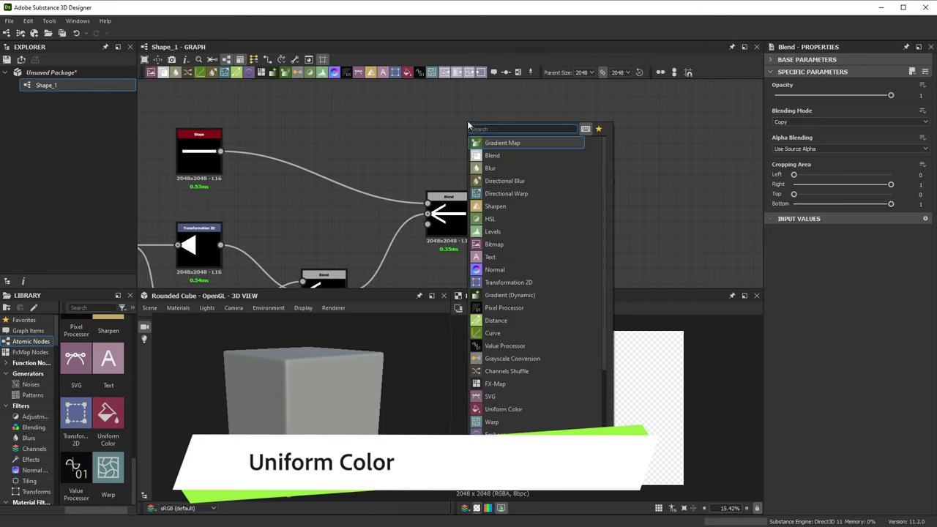
type("color")
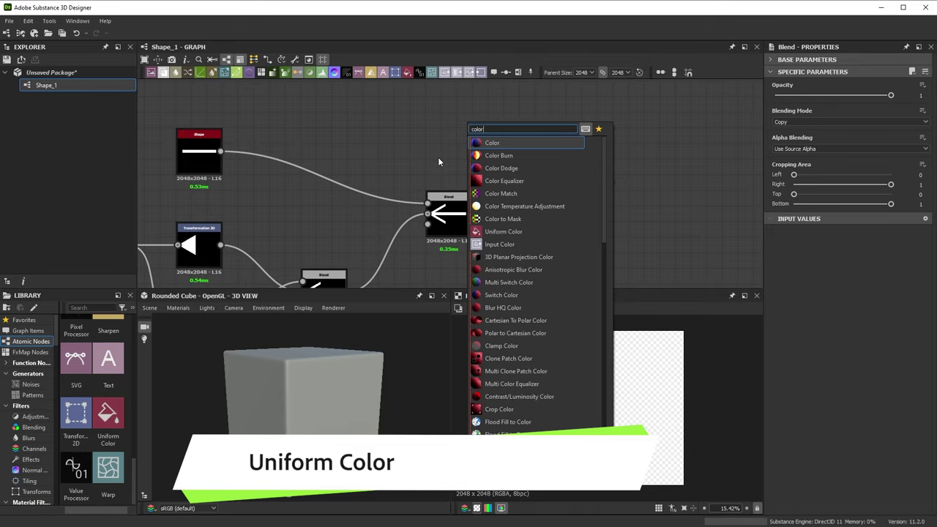
left_click(503, 231)
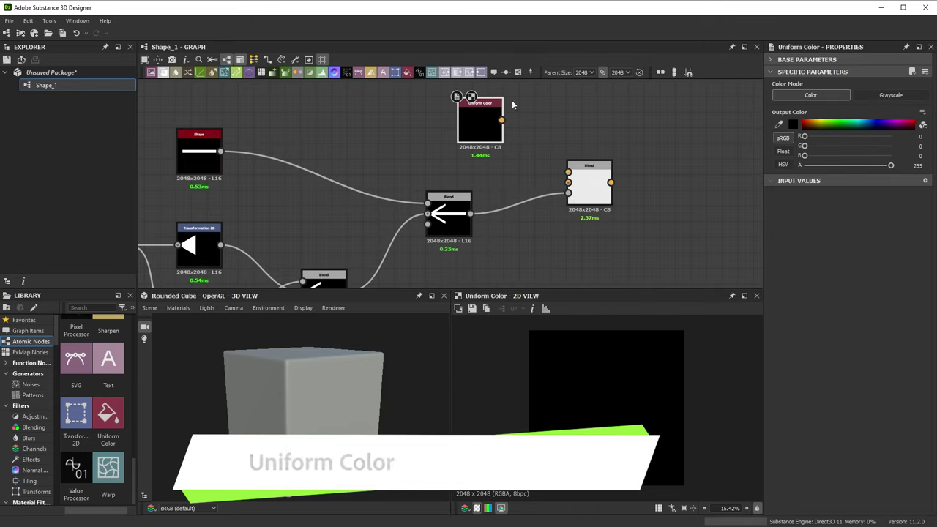
left_click(807, 123)
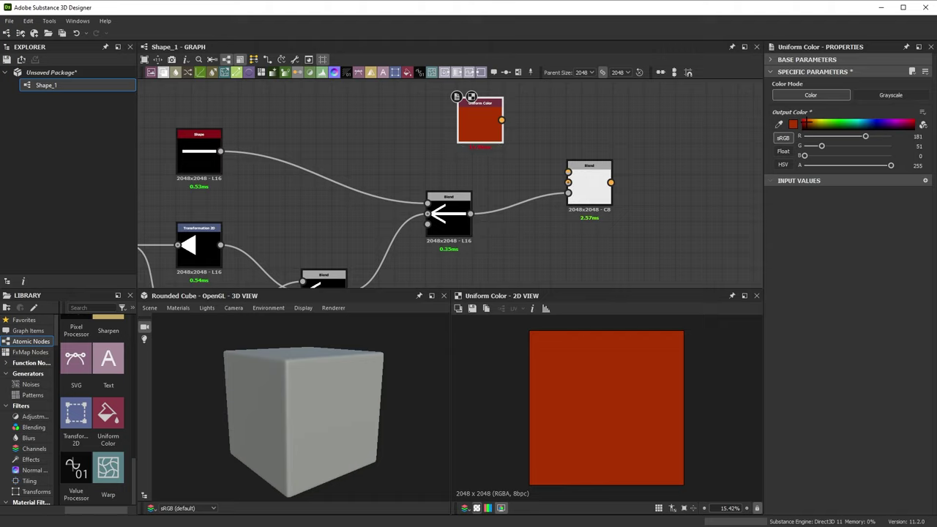
Step: Connect the Uniform Color to the new Blend's Foreground input and preview the colored arrow
middle_click_drag(491, 155, 479, 149)
left_click_drag(489, 114, 556, 165)
double_click(578, 183)
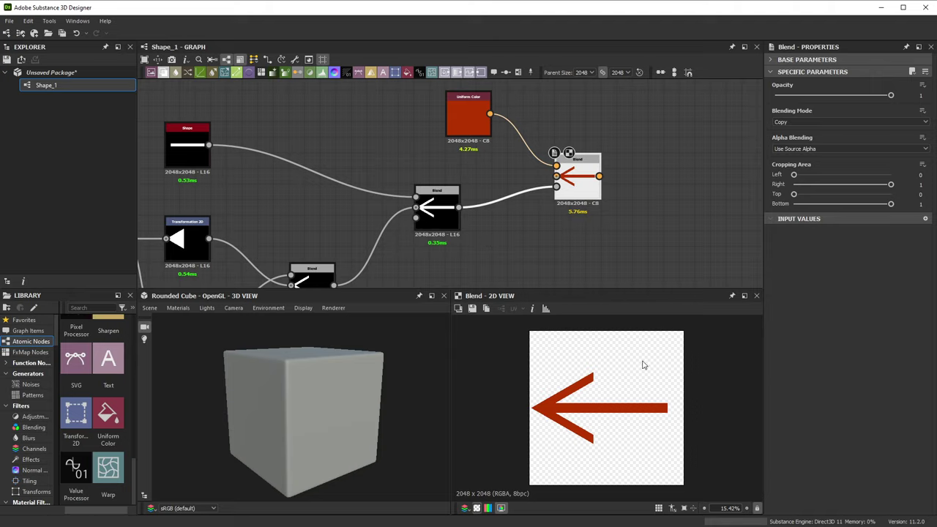
Step: Toggle the 2D view's transparency display off and on, and examine the Blend's Background input and the arrow's edge pixels up close
left_click(477, 507)
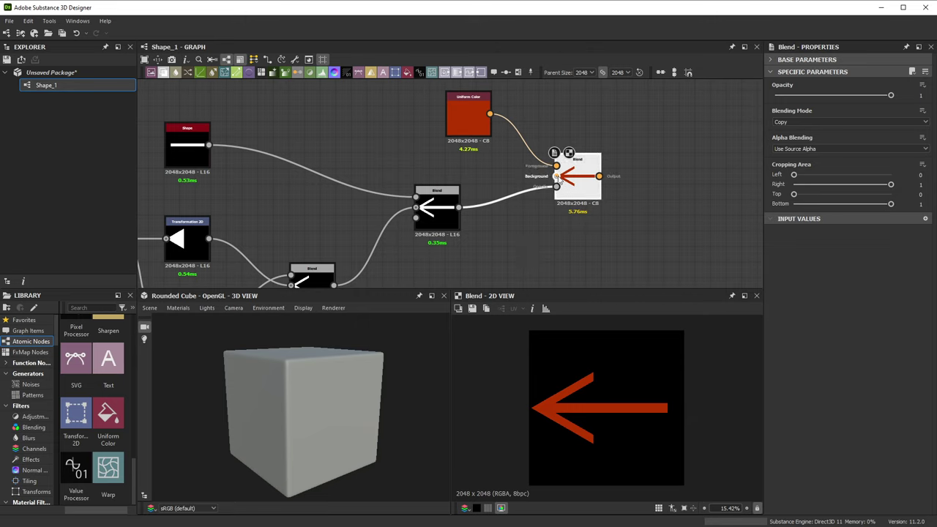
scroll(557, 177, "up", 4)
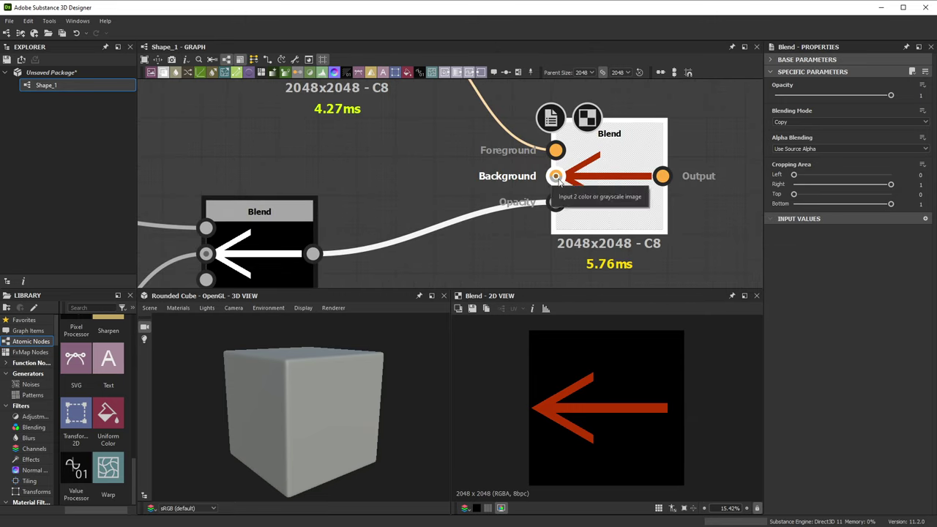
left_click(476, 508)
scroll(594, 423, "up", 10)
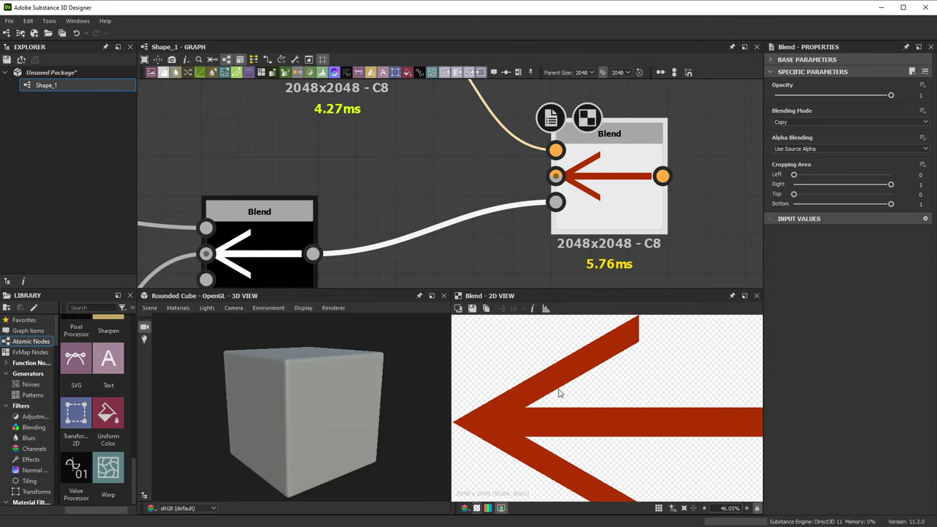
scroll(543, 401, "up", 1)
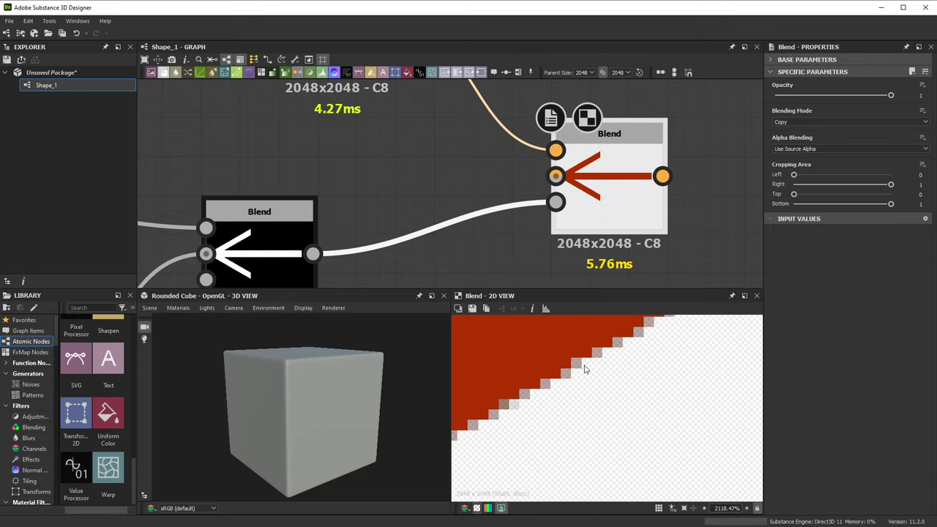
scroll(594, 374, "down", 6)
scroll(594, 374, "down", 5)
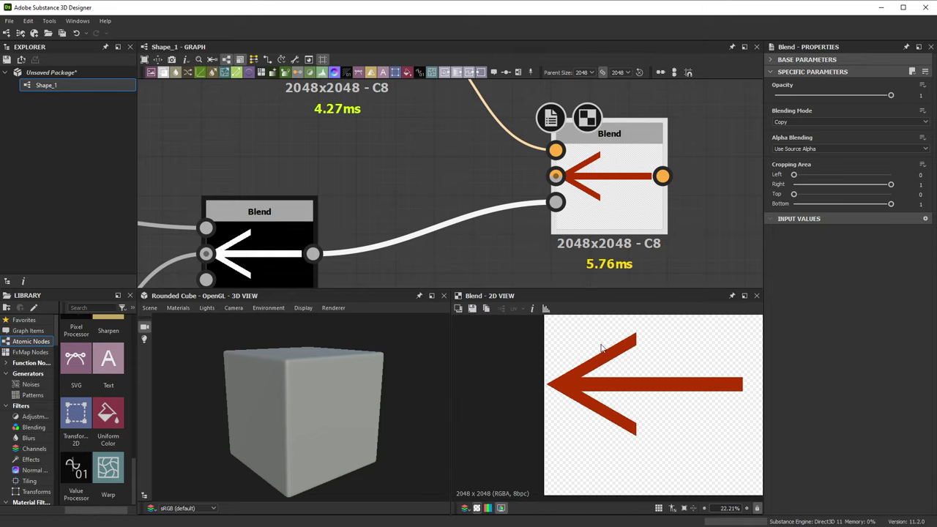
scroll(620, 205, "down", 3)
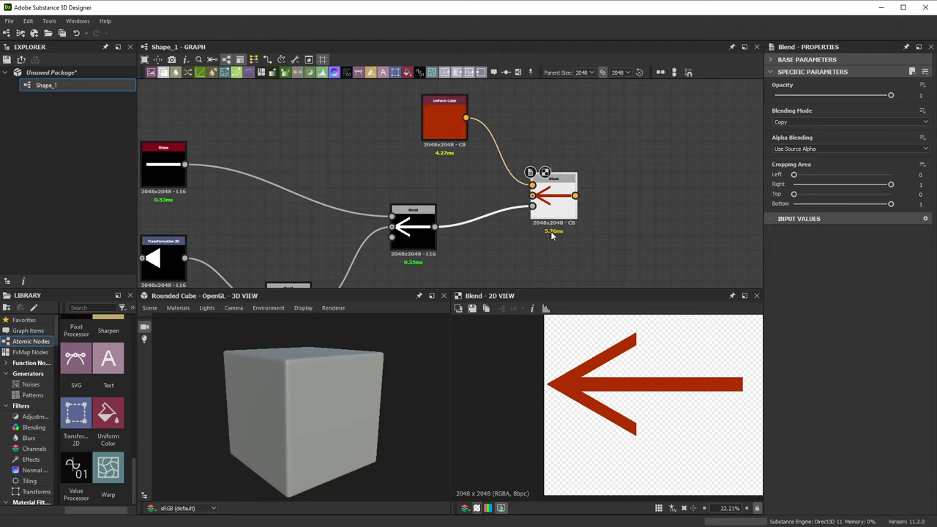
Step: Delete the color Blend node and add an Alpha Merge node in its place
key("Delete")
key("space")
type("alphga")
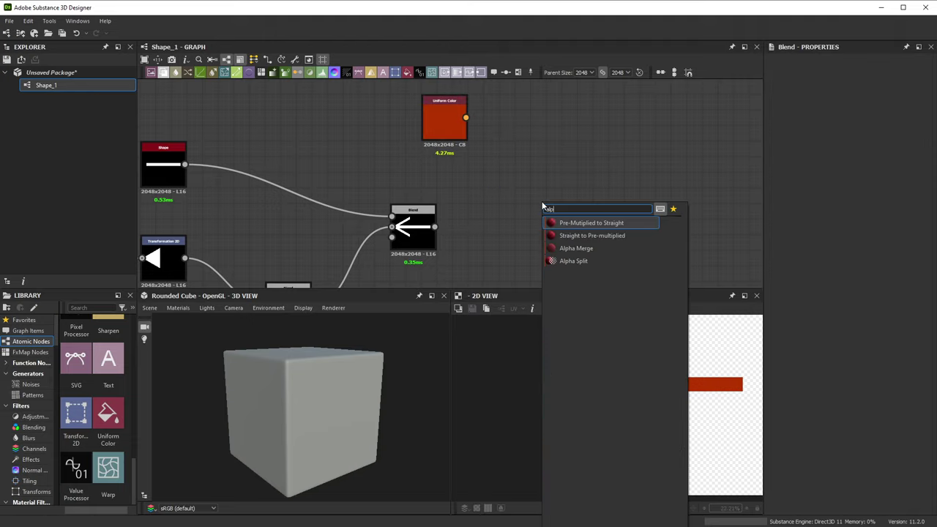
key("BackSpace")
type("a")
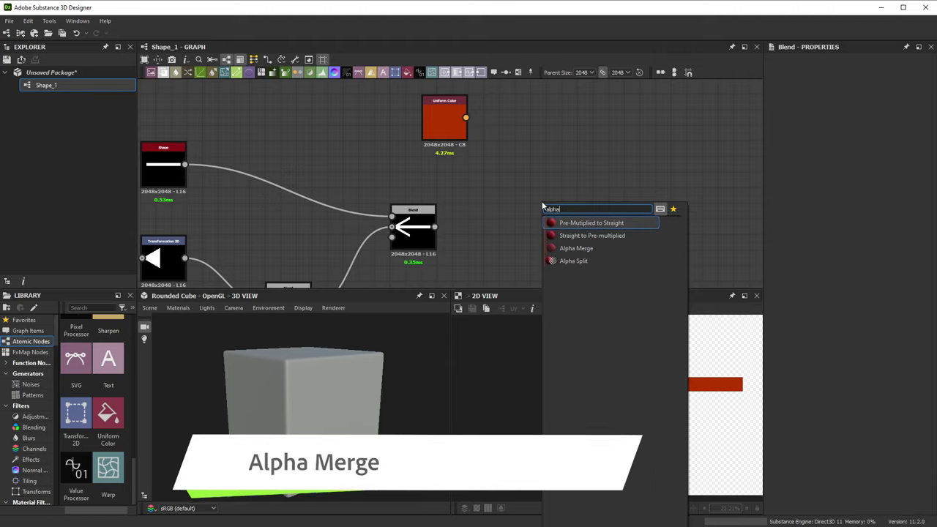
left_click(577, 248)
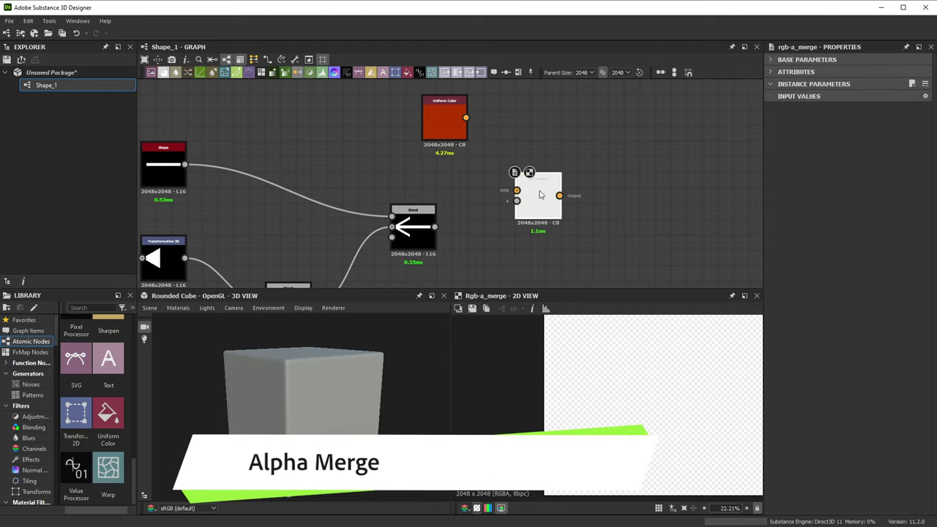
Step: Connect the arrow Blend to the Alpha Merge's A input and Uniform Color to RGB, checking the result with transparency display off and on
left_click_drag(536, 190, 583, 179)
left_click_drag(434, 227, 563, 186)
left_click_drag(466, 118, 564, 174)
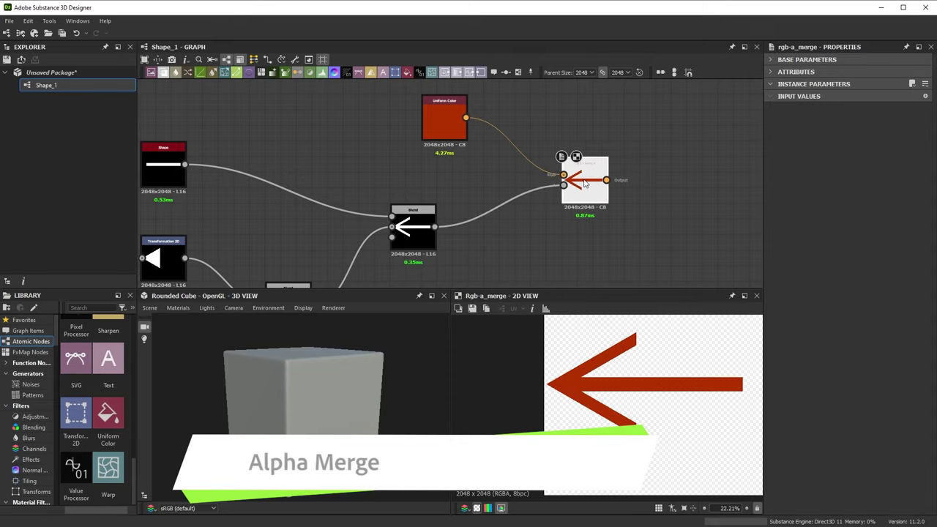
left_click(476, 508)
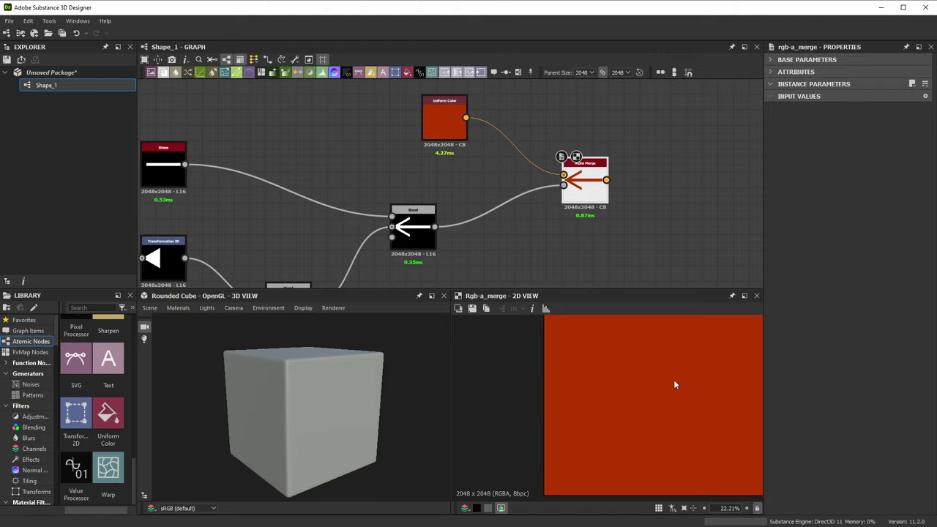
left_click(476, 508)
Step: Add an Output node after the Alpha Merge and connect the Alpha Merge result to it
scroll(644, 178, "down", 4)
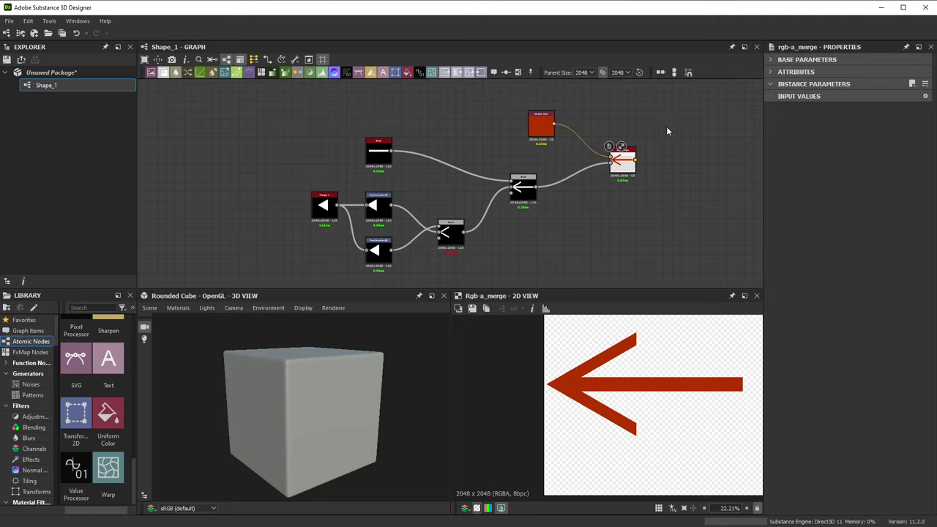
key("space")
type("out")
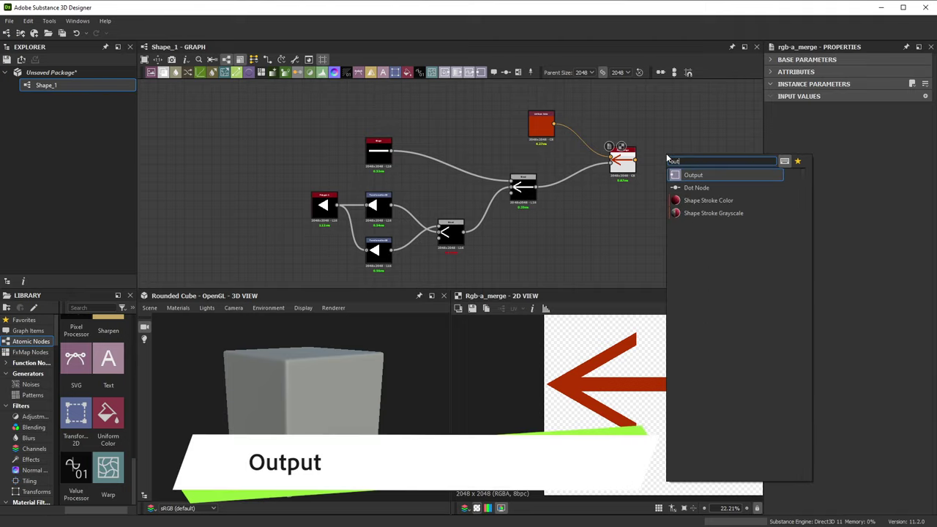
left_click(680, 177)
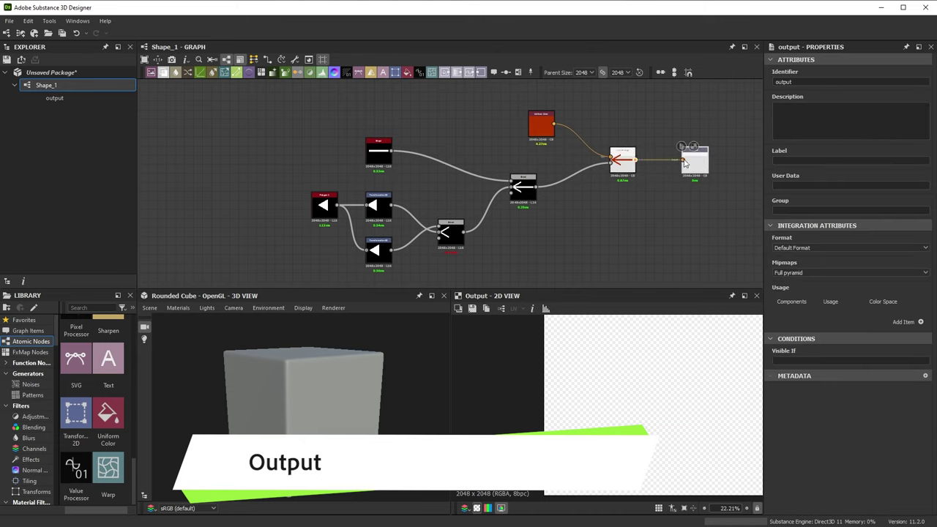
left_click_drag(684, 164, 683, 161)
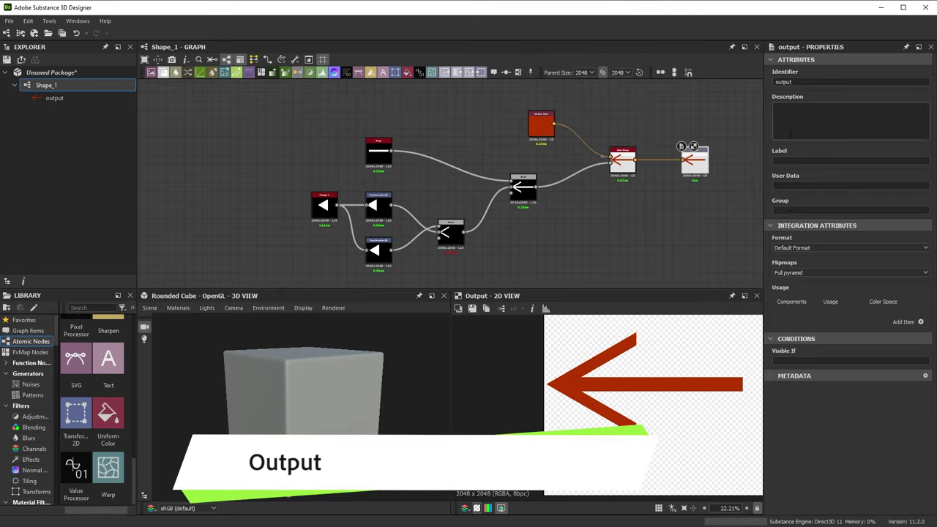
Step: Set the colored arrow output's identifier to color
double_click(777, 82)
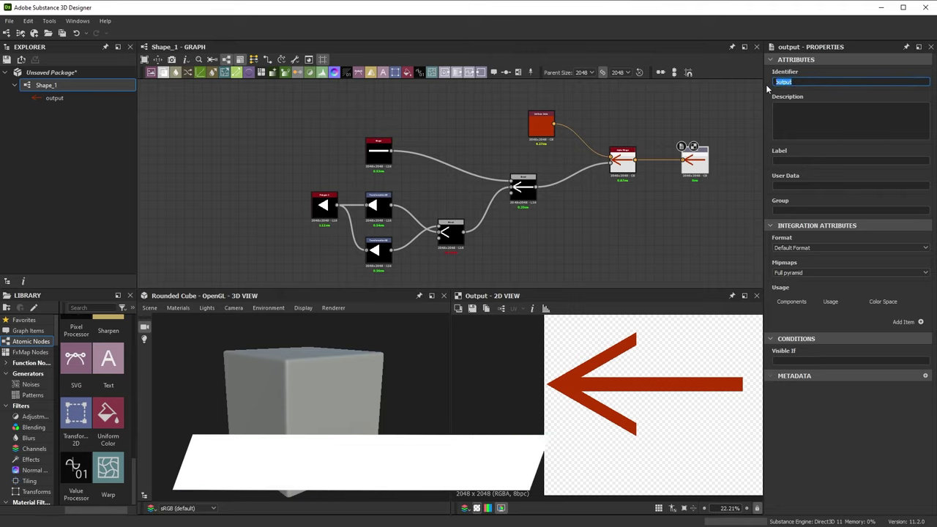
type("color")
key("Return")
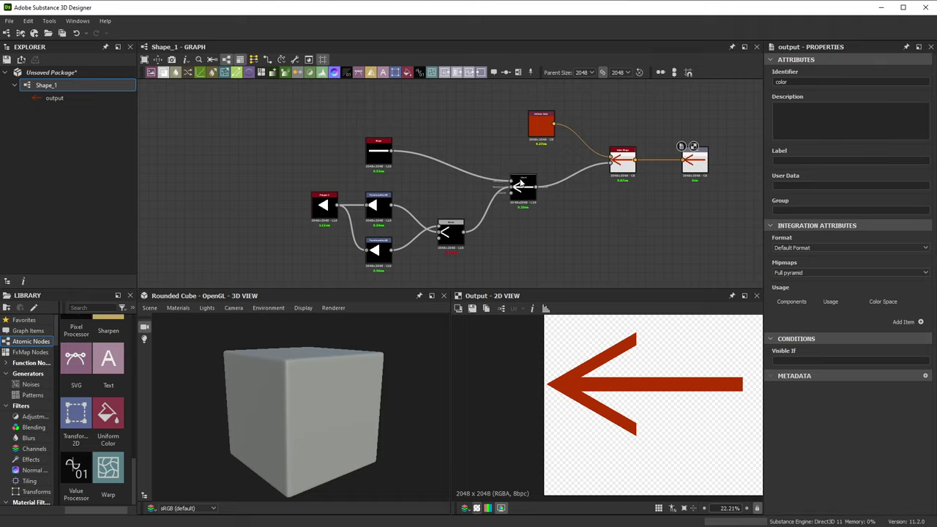
Step: Add a second Output node below the first and connect the white arrow Blend to it
key("space")
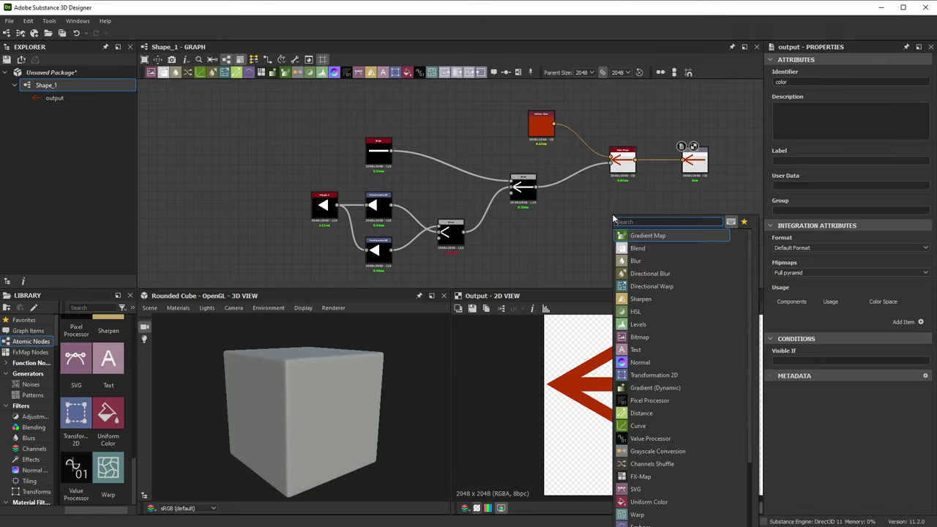
type("out")
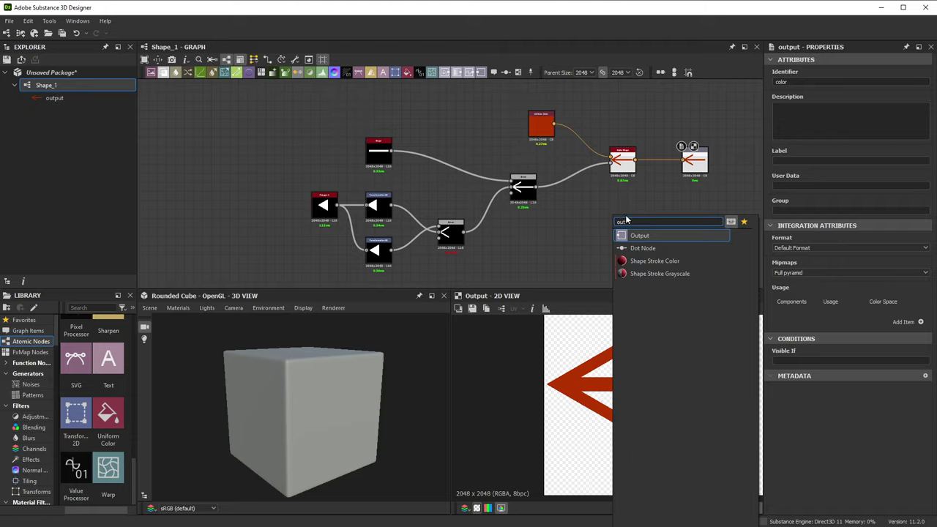
left_click(639, 236)
left_click_drag(616, 218, 714, 225)
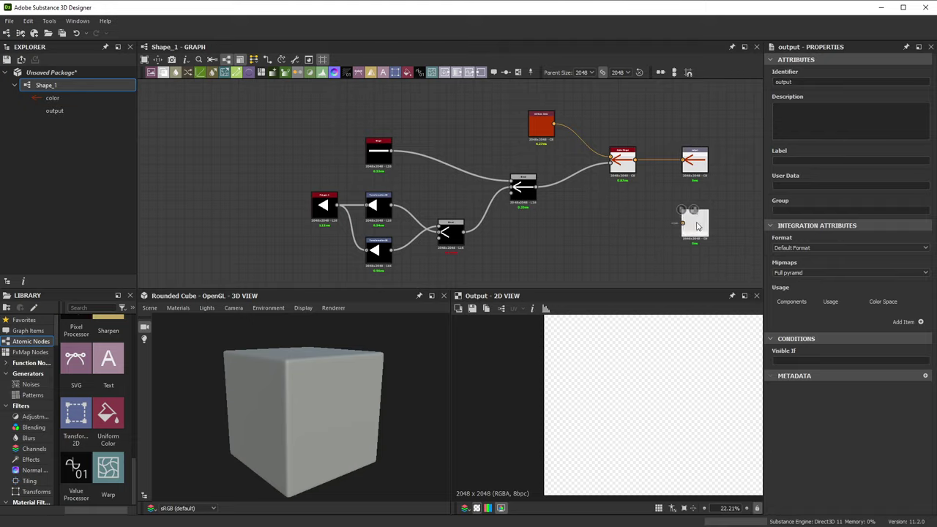
left_click_drag(535, 187, 681, 222)
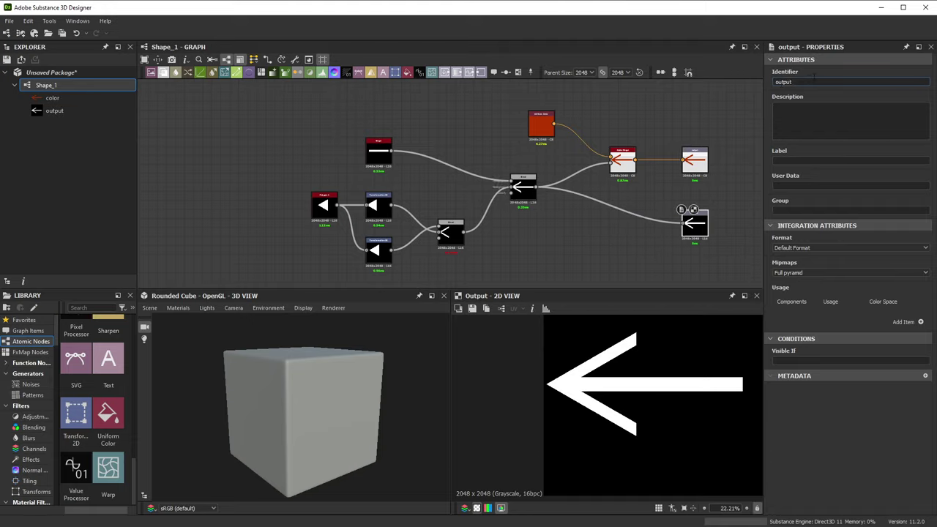
Step: Set the second output's identifier to grayscale
left_click(819, 81)
type("grayscale")
key("Home")
key("Delete")
key("Delete")
key("Delete")
key("Delete")
key("Delete")
key("Delete")
key("Return")
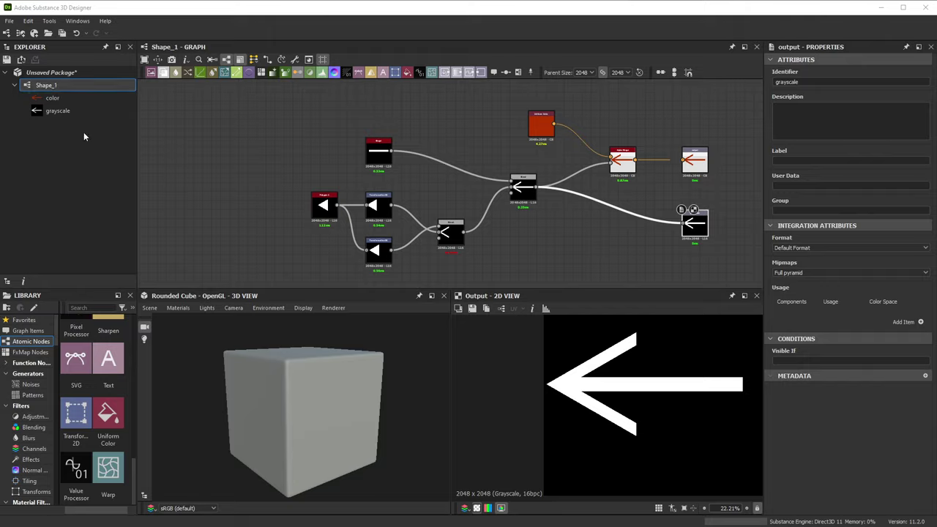
Step: Create a new Substance graph named Pattern_1 from the Empty template
left_click(48, 72)
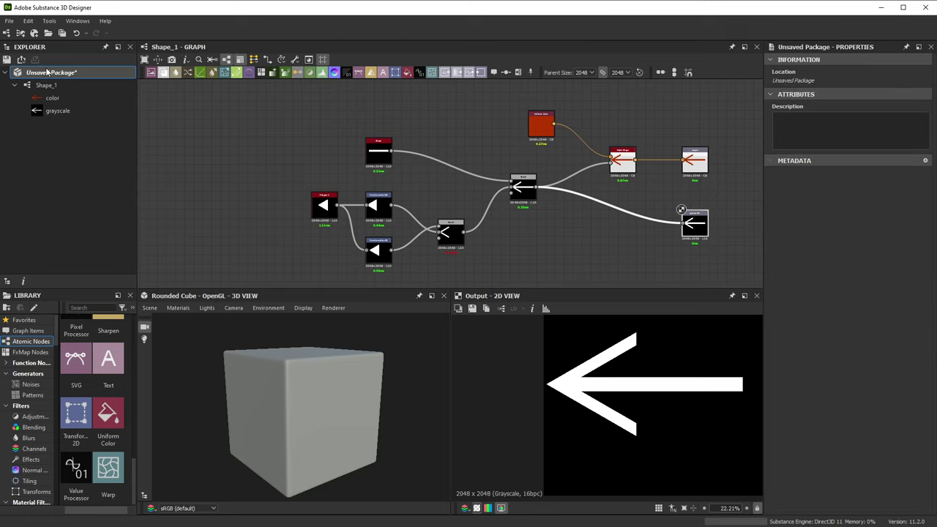
left_click(8, 33)
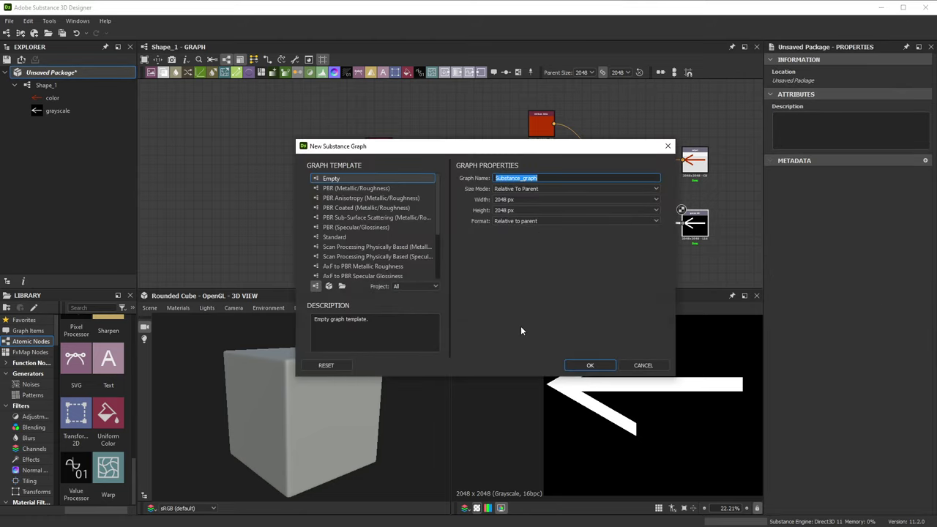
type("Pattern_1")
left_click(612, 365)
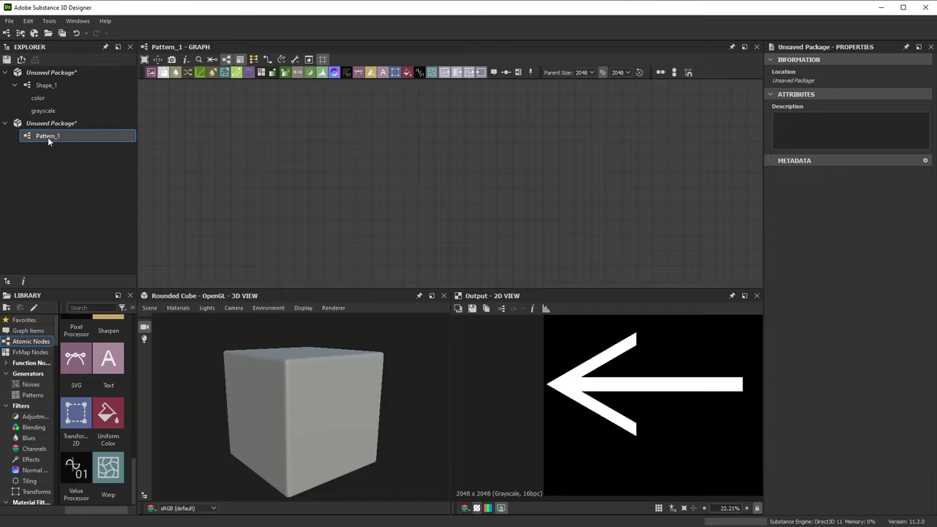
Step: Move the Pattern_1 graph into the package containing Shape_1 and remove the emptied package without saving it
left_click_drag(48, 137, 64, 79)
left_click(44, 136)
right_click(68, 138)
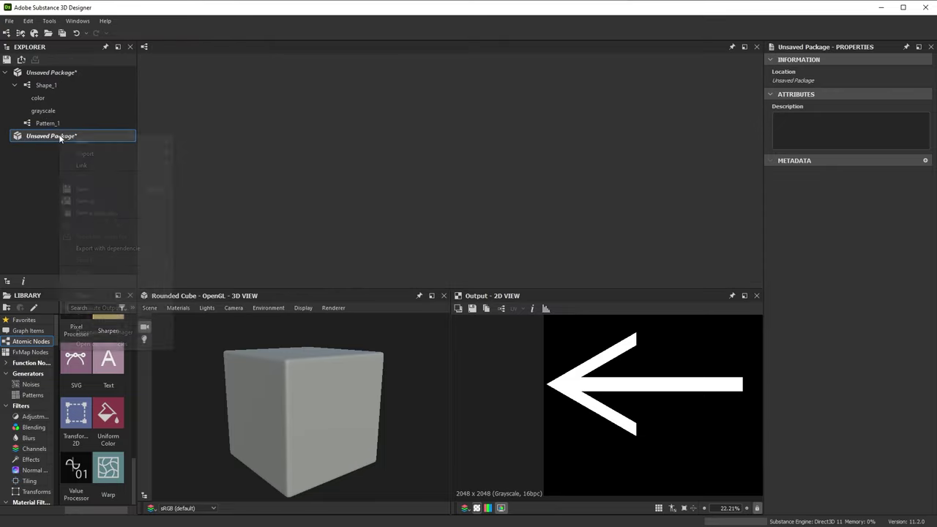
left_click(93, 286)
left_click(641, 355)
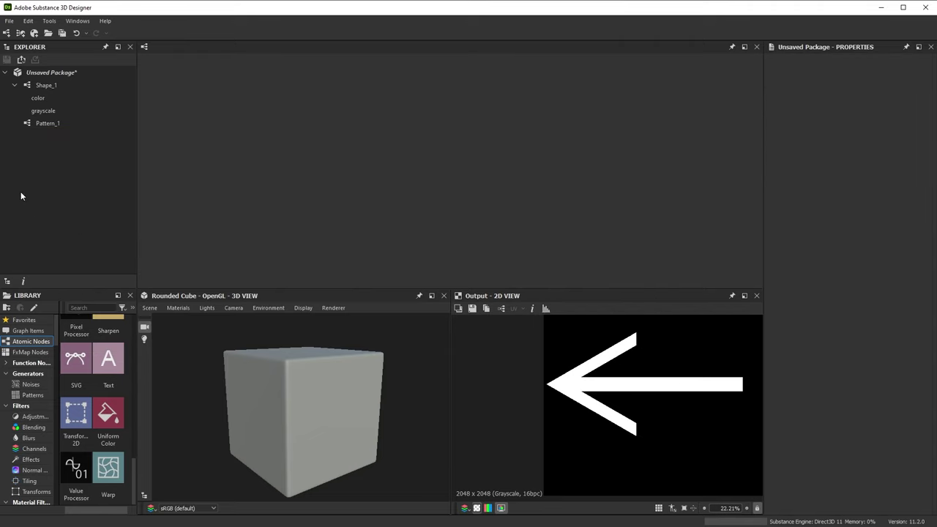
Step: Open the Pattern_1 graph and add a Tile Generator node to it
left_click(46, 122)
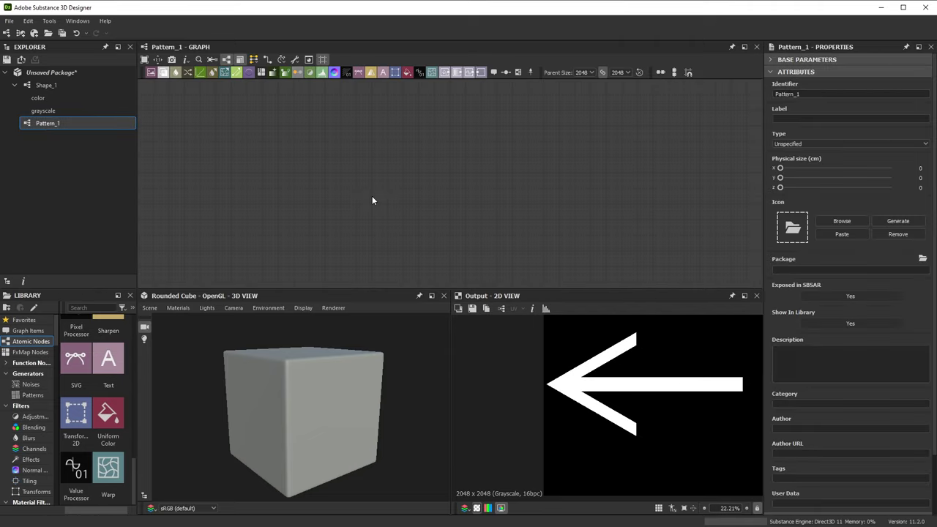
left_click(24, 395)
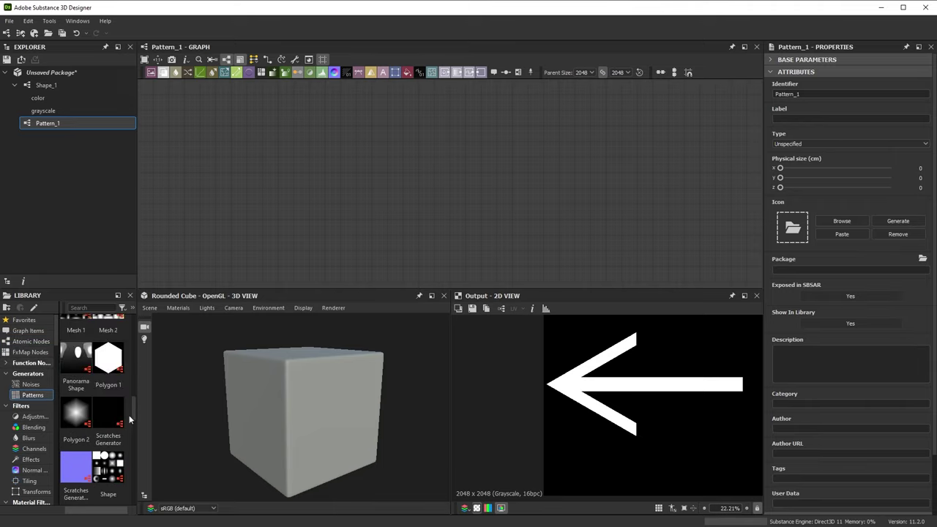
left_click_drag(131, 414, 128, 475)
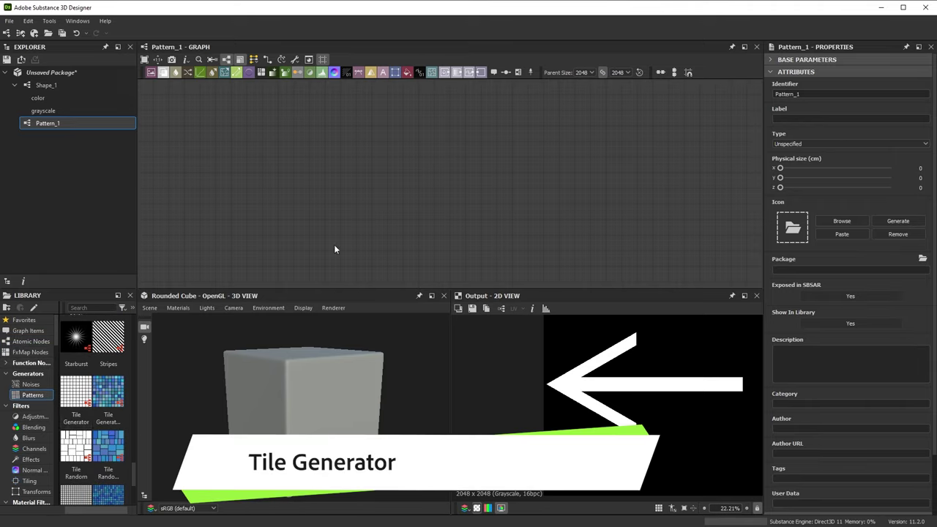
key("space")
type("tile gen")
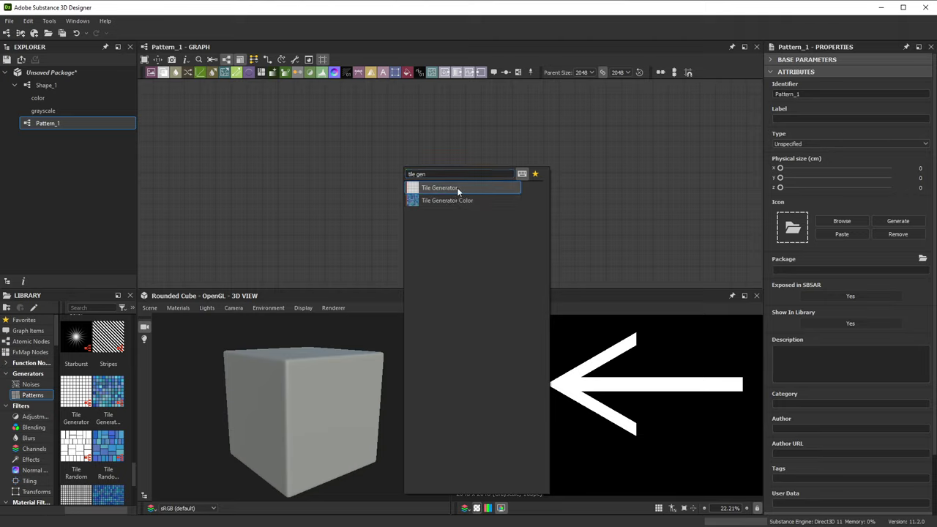
left_click(456, 187)
scroll(606, 381, "down", 2)
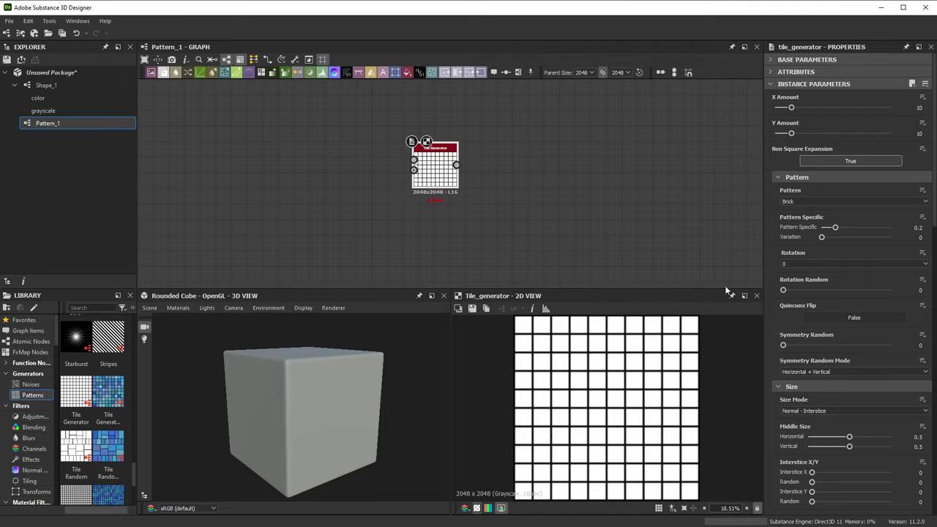
Step: Collapse the Tile Generator's parameter groups and set both X Amount and Y Amount to 7
left_click(823, 178)
left_click(822, 190)
left_click(824, 202)
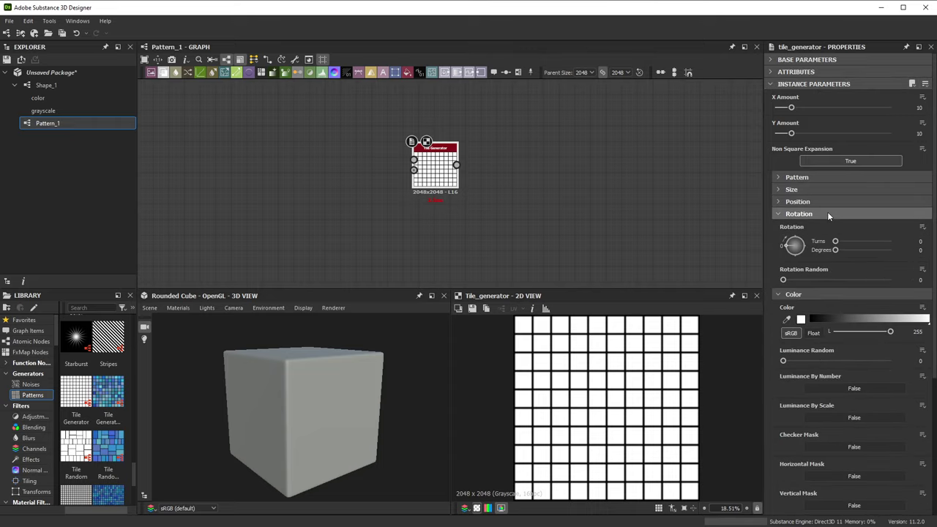
left_click(827, 213)
left_click(829, 226)
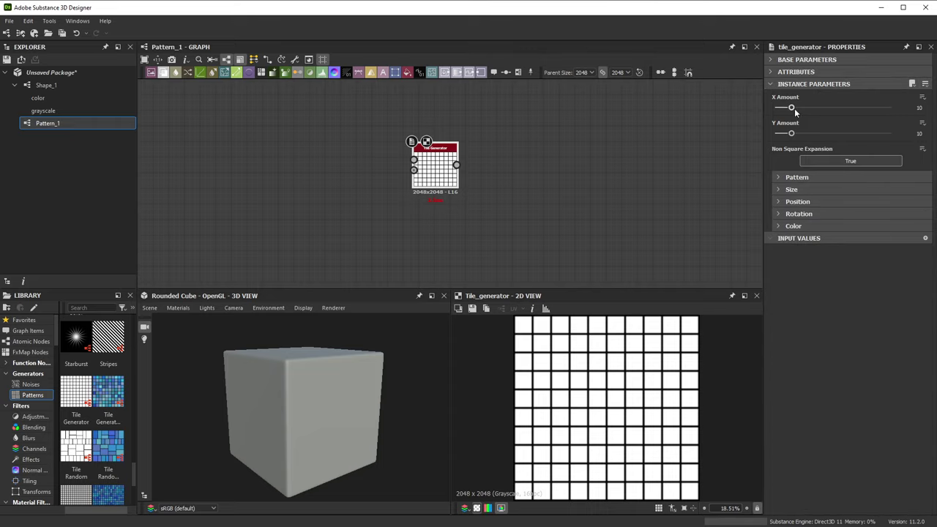
left_click_drag(791, 108, 785, 134)
Step: Try the Disc and Gaussian patterns on the Tile Generator, and return the pattern to Brick
left_click(798, 178)
left_click(797, 201)
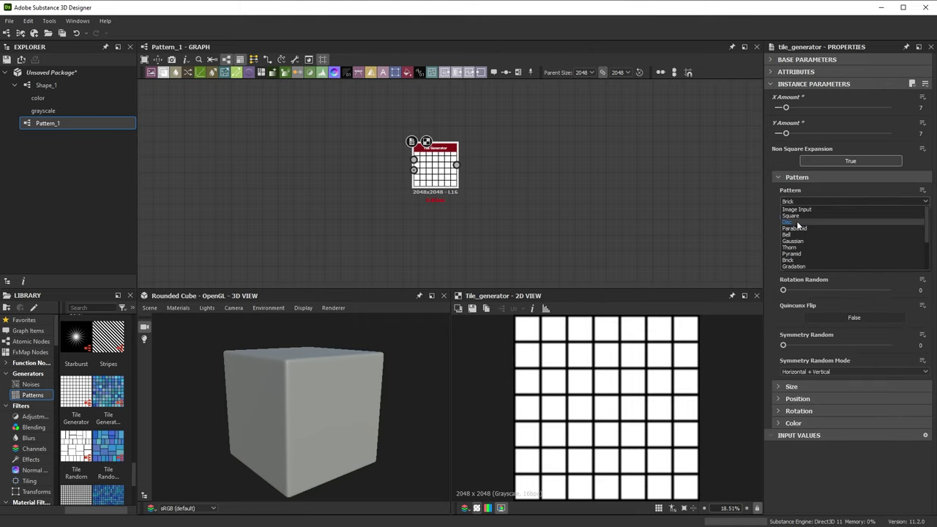
left_click(798, 220)
left_click(799, 202)
left_click(802, 241)
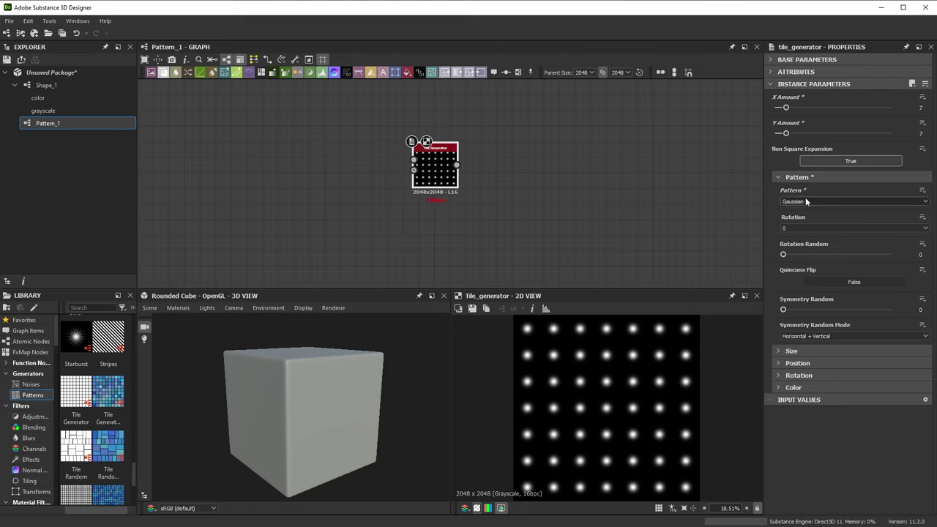
left_click(805, 202)
left_click(790, 260)
Step: Reduce the Tile Generator's tile scale slightly to widen the gaps between the tiles
left_click(796, 177)
left_click(798, 190)
mouse_move(835, 330)
left_mouse_down()
mouse_move(812, 331)
mouse_move(864, 357)
mouse_move(780, 356)
mouse_move(829, 331)
left_mouse_up()
left_click(796, 189)
Step: Try the Tile Generator's Offset and the X and Y Position Random settings on the tiles
left_click(797, 202)
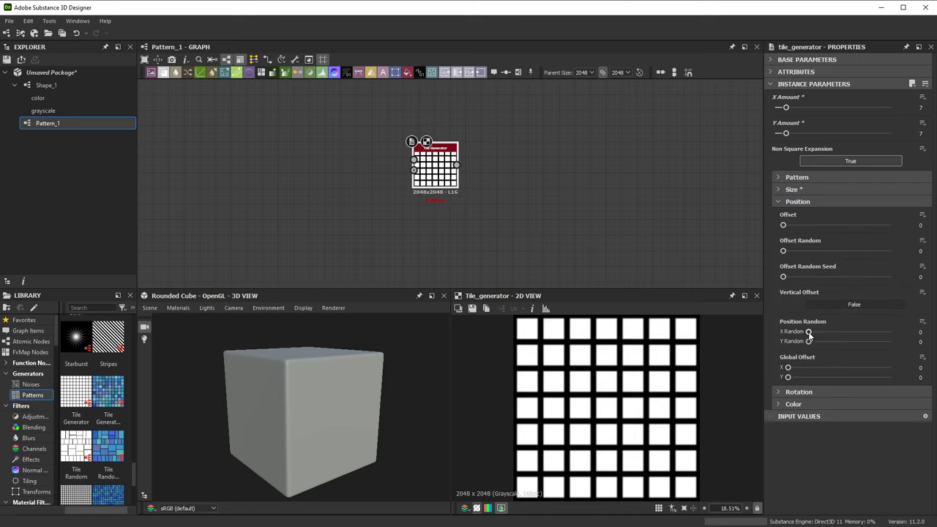
mouse_move(783, 225)
left_mouse_down()
mouse_move(840, 229)
mouse_move(785, 224)
mouse_move(780, 242)
left_mouse_up()
left_click_drag(808, 332, 819, 332)
mouse_move(808, 341)
left_mouse_down()
mouse_move(828, 341)
mouse_move(793, 345)
mouse_move(798, 331)
left_mouse_up()
Step: Try the tiles' Rotation and Luminance Random settings, and collapse the Tile Generator's open parameter groups
left_click(798, 391)
left_click_drag(797, 429, 775, 425)
left_click(794, 472)
scroll(787, 439, "down", 2)
left_click_drag(783, 393, 742, 405)
left_click(794, 326)
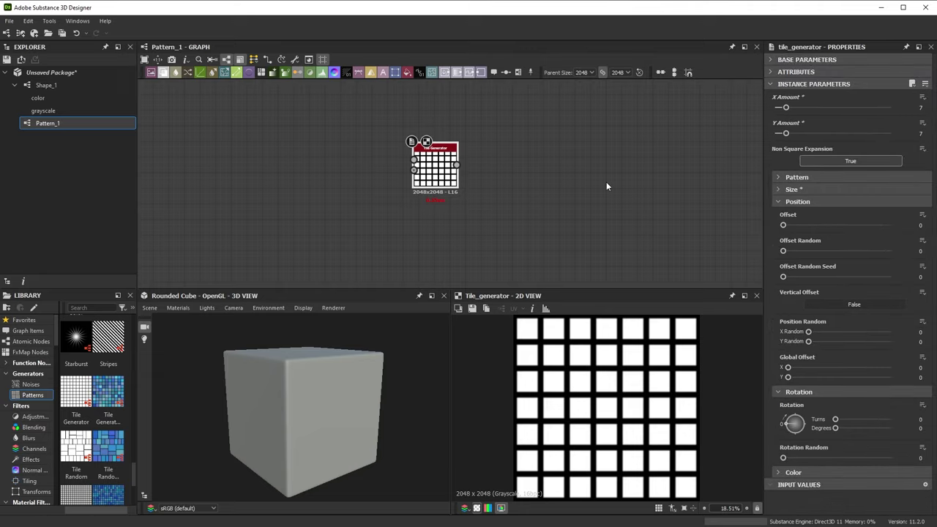
left_click(798, 201)
left_click(798, 213)
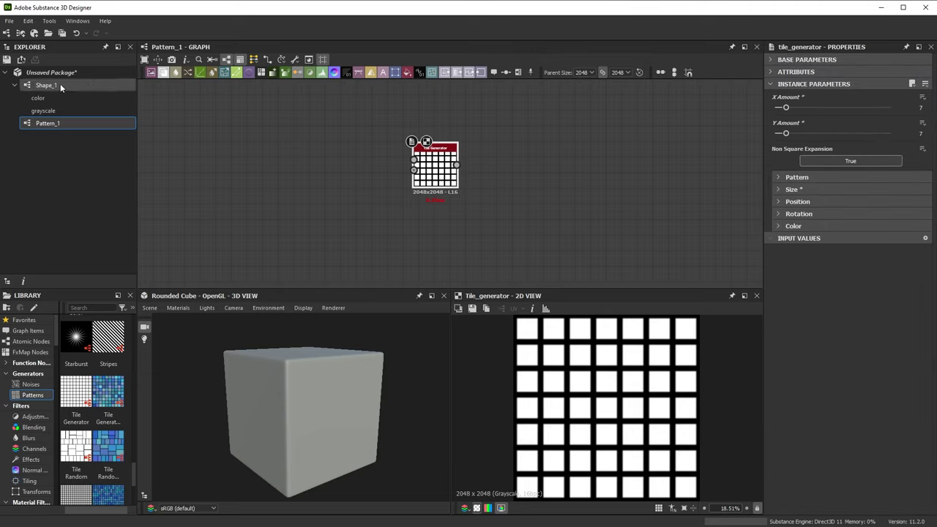
Step: Insert the Shape_1 graph as a node before the Tile Generator and preview its color and grayscale outputs
left_click_drag(49, 89, 317, 166)
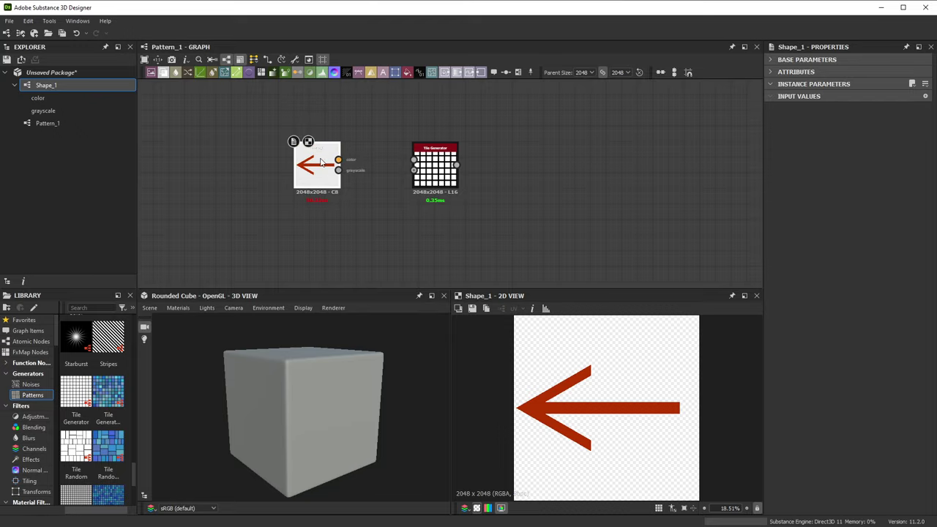
scroll(322, 163, "up", 3)
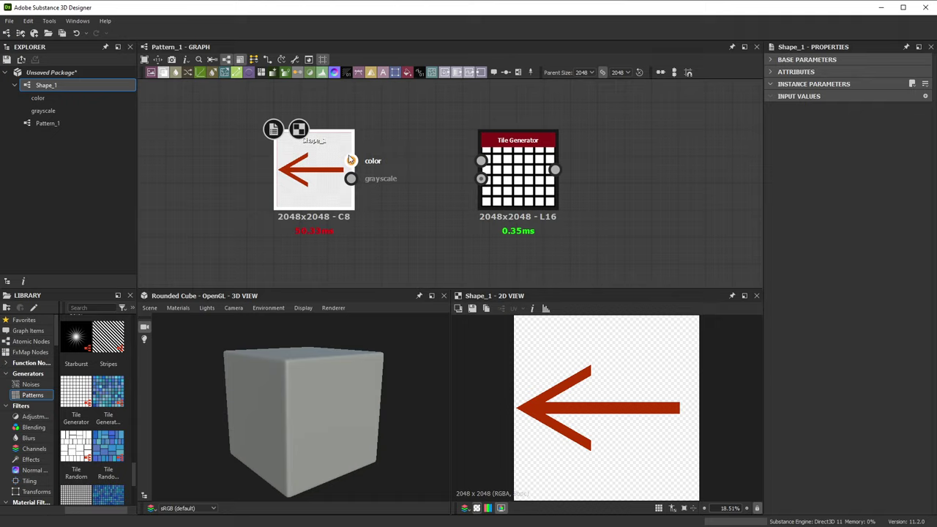
left_click(352, 162)
left_click(352, 180)
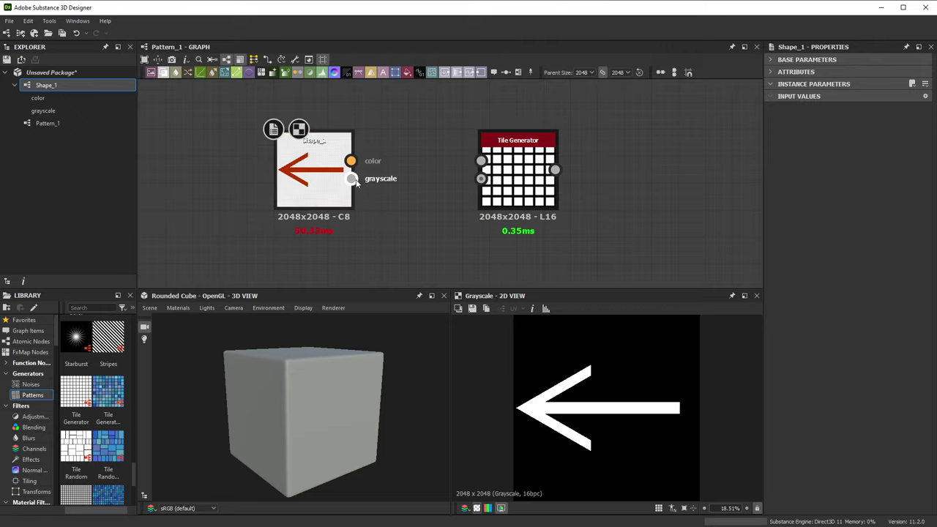
middle_click_drag(447, 176, 424, 172)
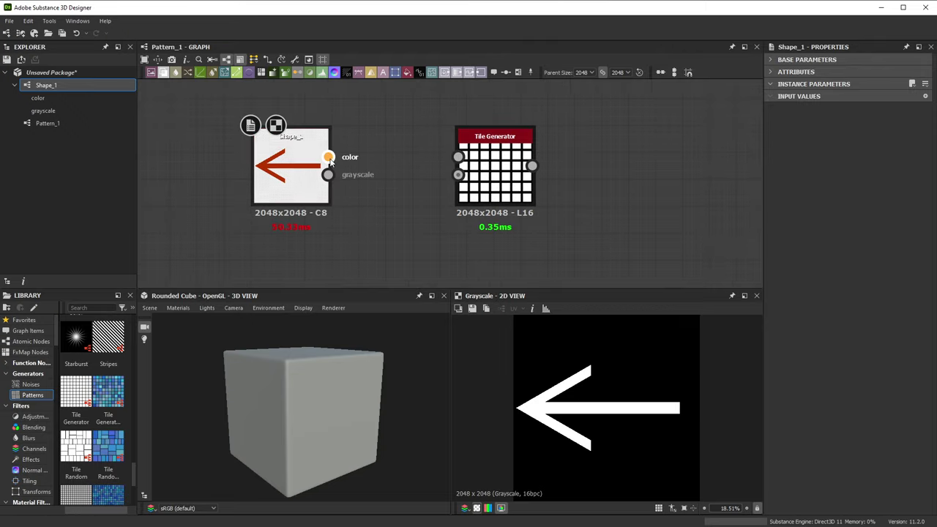
Step: Try Shape_1's color output on the Tile Generator's pattern input, connect the grayscale output instead, and preview the Tile Generator
left_click_drag(329, 158, 459, 156)
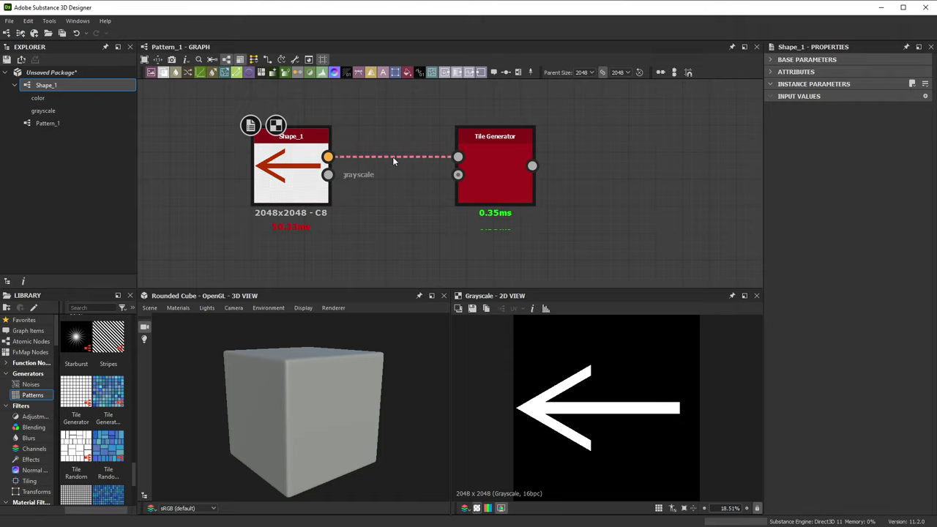
left_click_drag(329, 174, 458, 157)
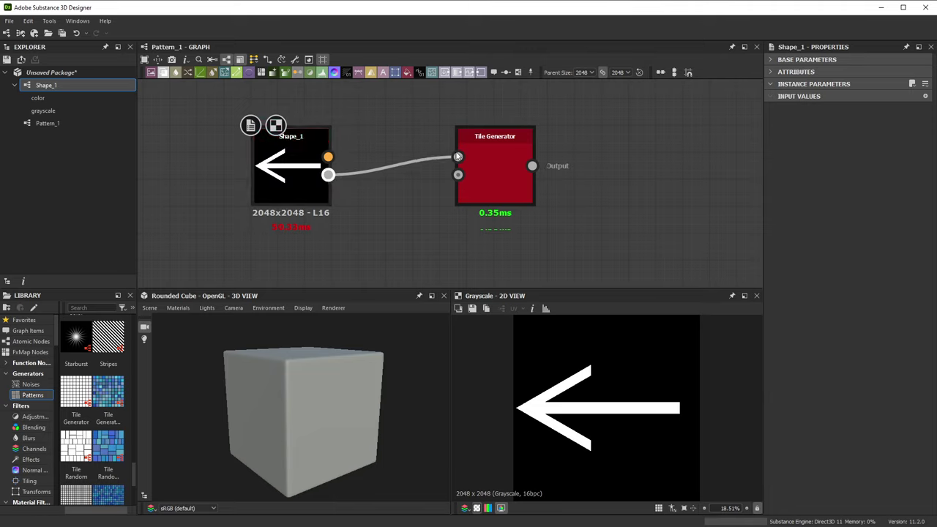
left_click(497, 168)
double_click(497, 164)
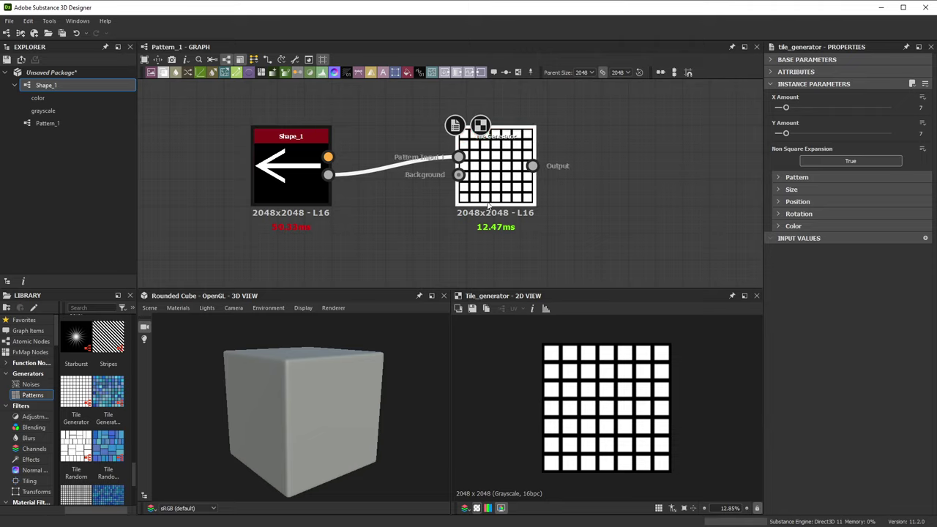
Step: Set the Tile Generator's pattern to Image Input and check the arrow tiles in the 2D view
left_click(787, 177)
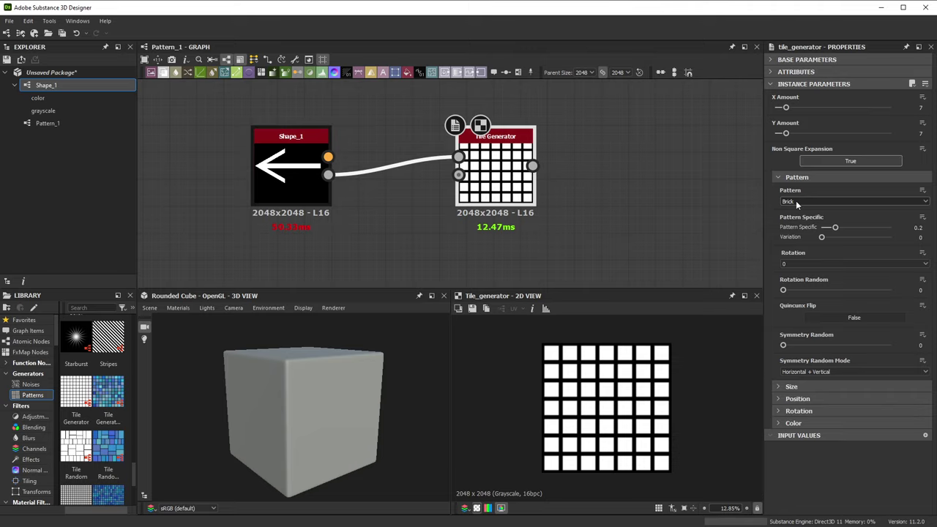
left_click(796, 202)
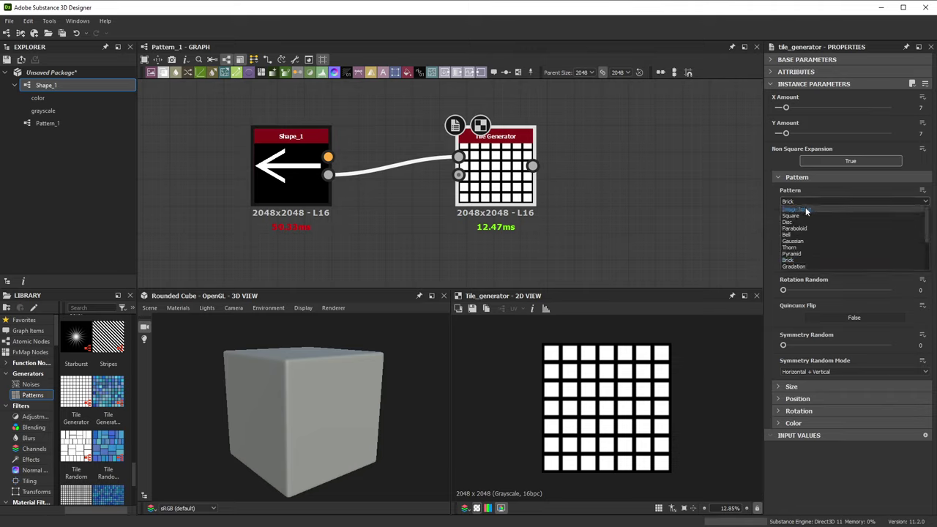
left_click(798, 210)
scroll(611, 395, "up", 3)
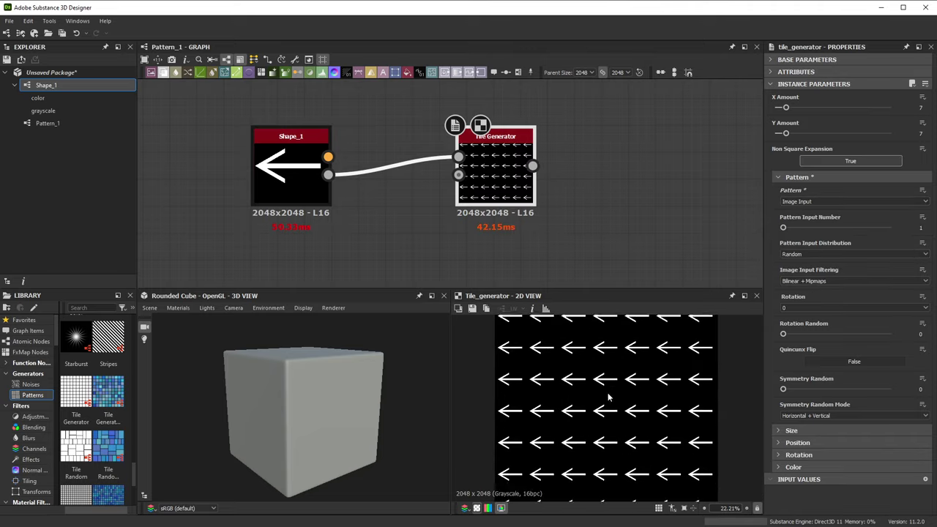
scroll(608, 362, "down", 2)
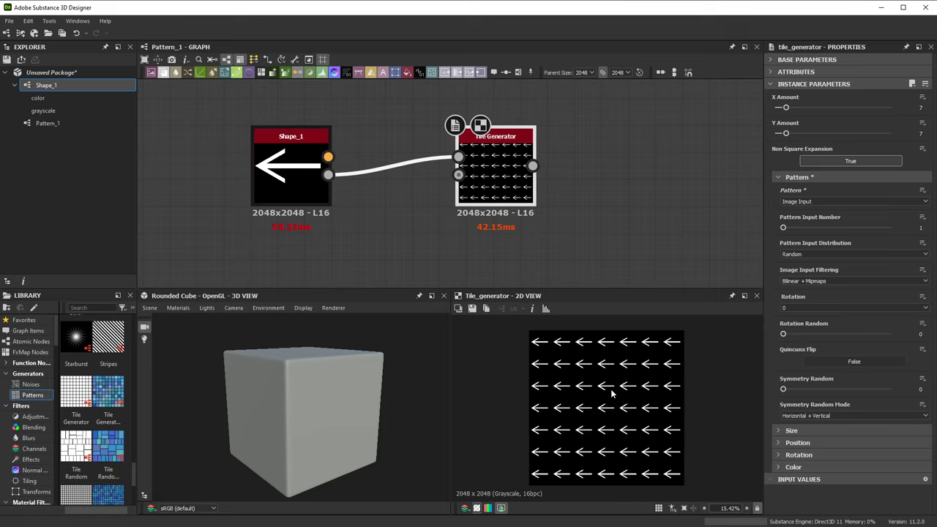
Step: Set the Tile Generator's X Amount and Y Amount to 5
left_click(918, 108)
type("5")
key("Tab")
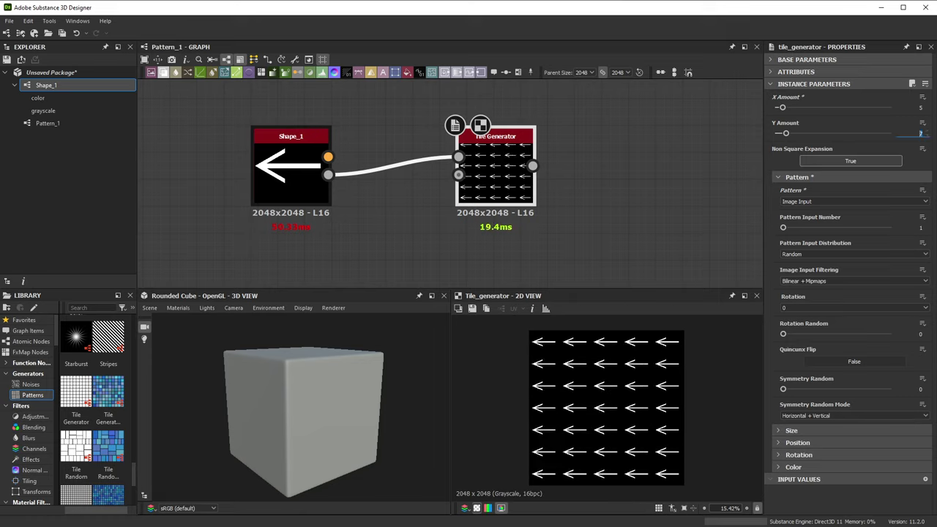
type("5")
key("Return")
Step: Rotate the arrow tiles to about 233 degrees, with Scale Random at 0.2 and X and Y Position Random at 0.11
left_click(796, 177)
left_click(798, 213)
left_click_drag(795, 247, 808, 263)
left_click(792, 189)
left_click_drag(783, 356, 805, 356)
left_click(798, 396)
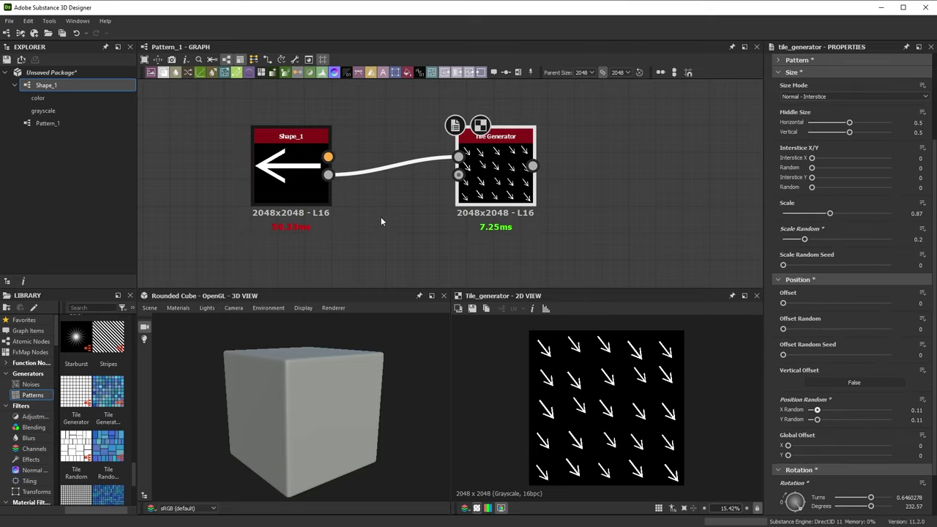
Step: Move Shape_1 farther from the Tile Generator, and add a Shape node below their link with its Scale set to 0.78
left_click_drag(307, 183, 266, 183)
middle_click_drag(403, 239, 461, 238)
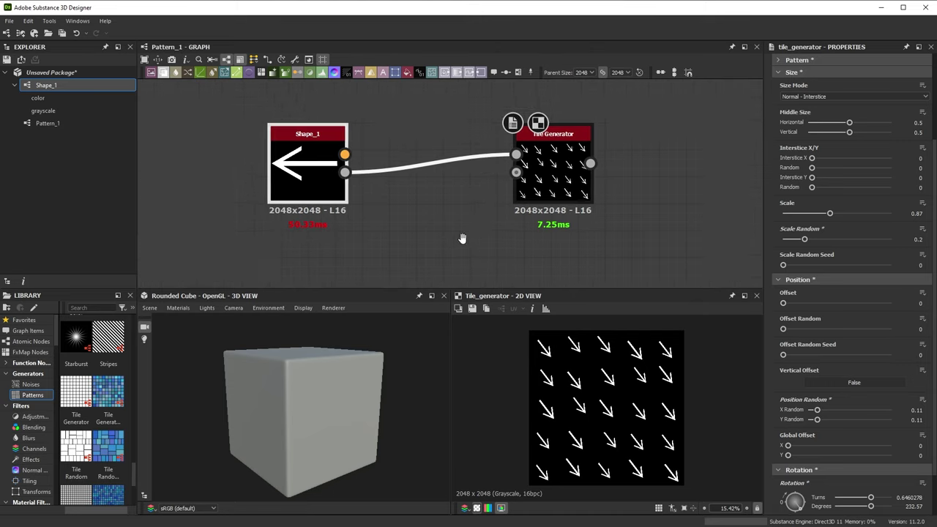
scroll(459, 232, "down", 1)
left_click(403, 244)
scroll(827, 242, "up", 2)
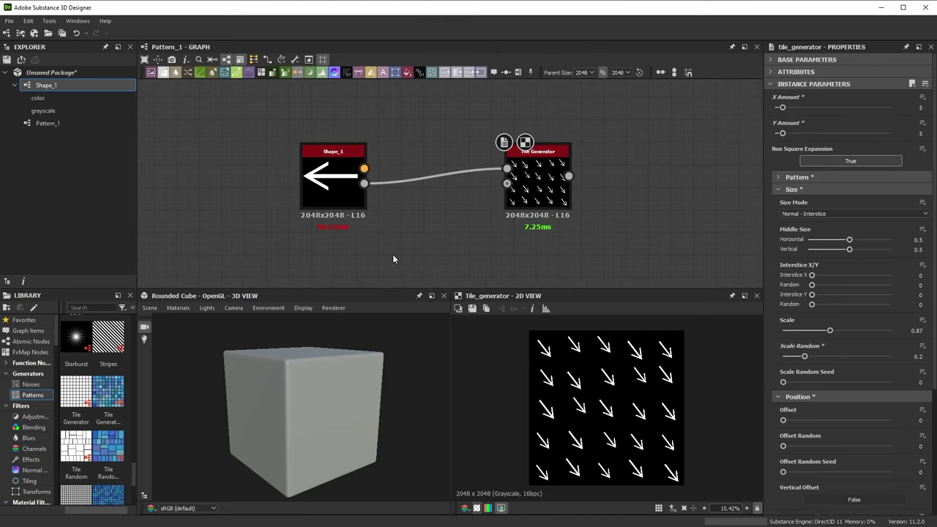
key("space")
type("shape")
left_click(420, 270)
left_click_drag(395, 263, 439, 240)
scroll(508, 162, "down", 1)
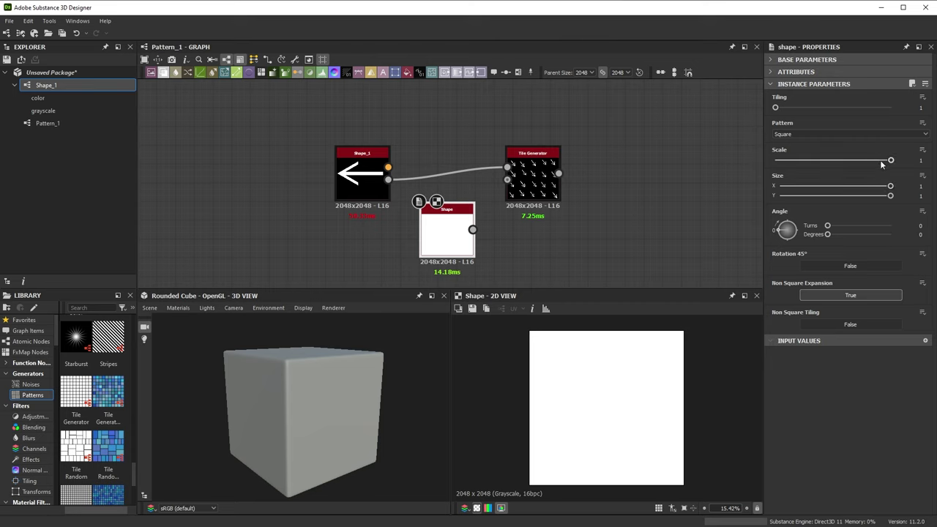
left_click_drag(888, 160, 865, 161)
Step: Connect the Shape node to the Tile Generator's Pattern Input 1 in place of Shape_1, and slightly increase the tiles' Rotation Random
left_click_drag(472, 229, 508, 169)
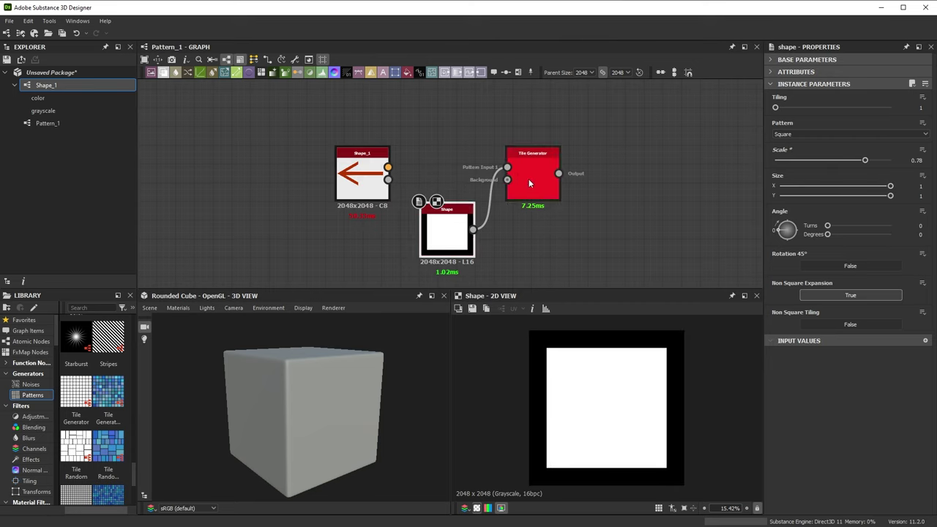
left_click(529, 179)
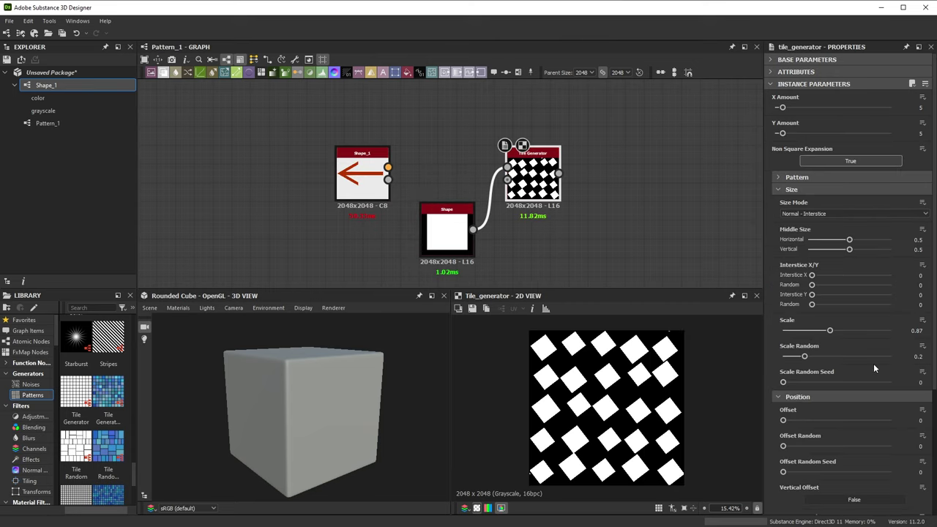
scroll(873, 363, "down", 5)
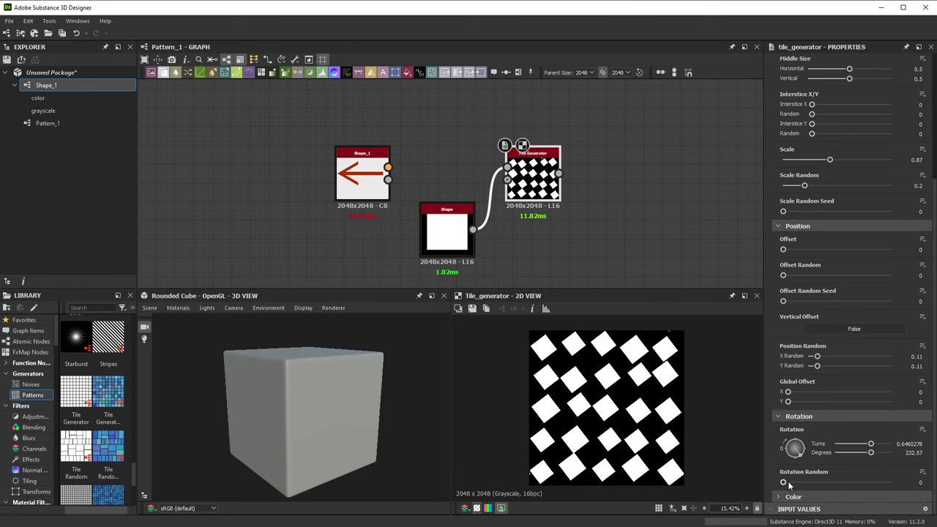
left_click_drag(785, 483, 797, 484)
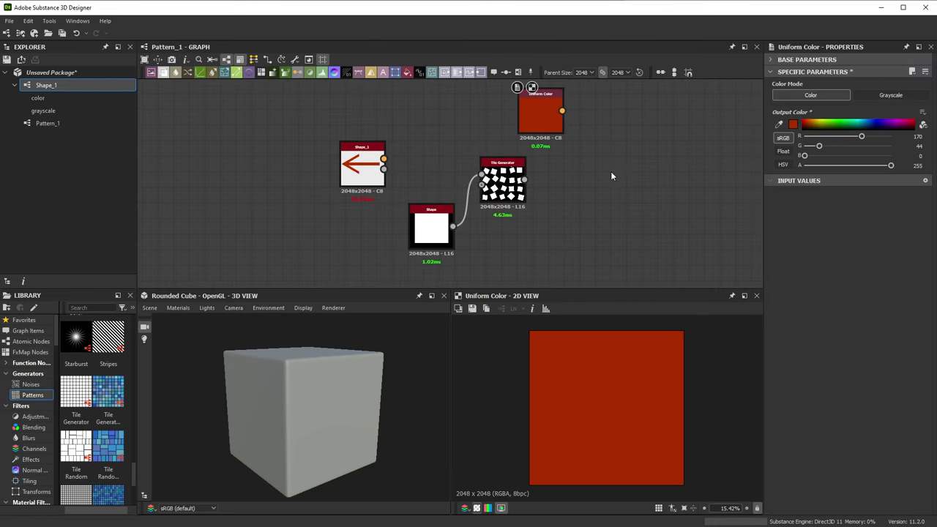
Step: Add an Alpha Merge node, feeding the red Uniform Color into its color input and the Tile Generator into its alpha input
key("space")
type("alpha")
left_click(659, 218)
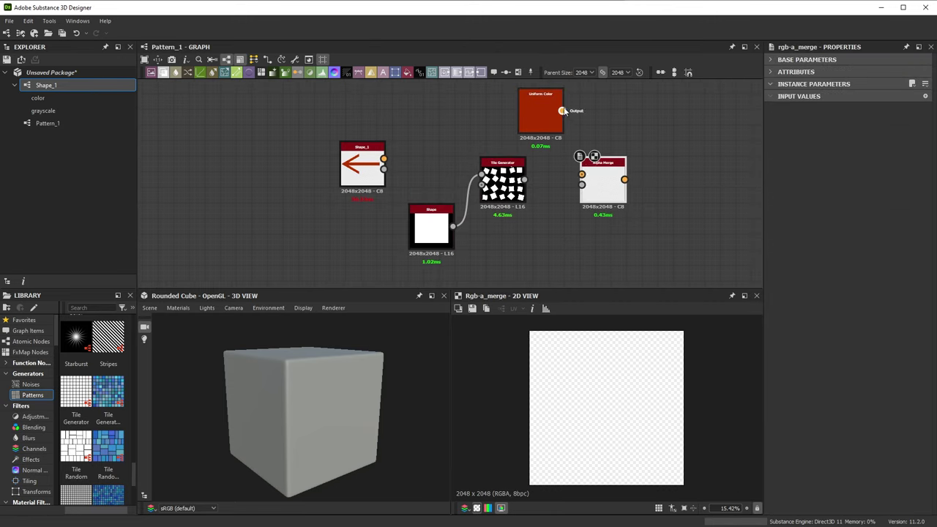
left_click_drag(562, 110, 581, 173)
left_click_drag(524, 179, 582, 183)
left_click_drag(612, 184, 627, 169)
scroll(571, 214, "down", 1)
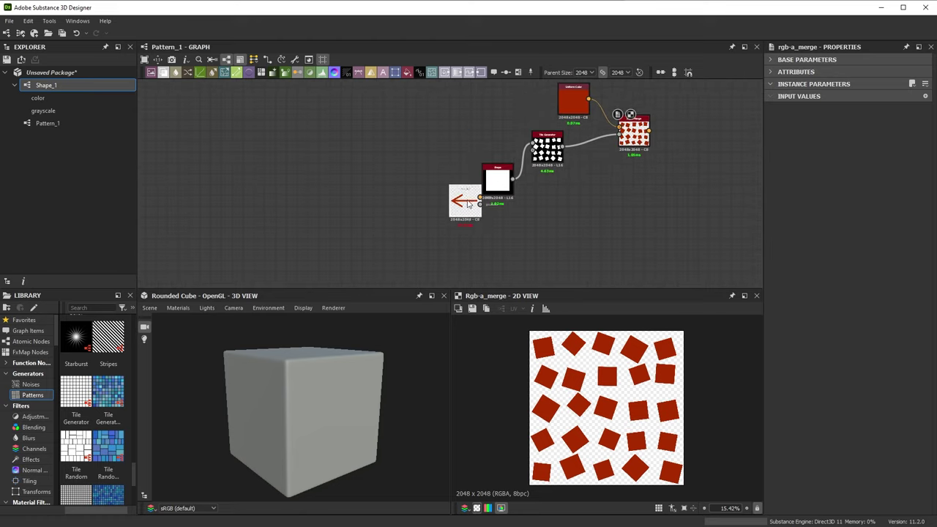
Step: Move Shape_1 below the other nodes and add a Tile Generator Color node beside it
left_click_drag(461, 199, 488, 256)
middle_click_drag(581, 226, 550, 212)
key("space")
type("tile")
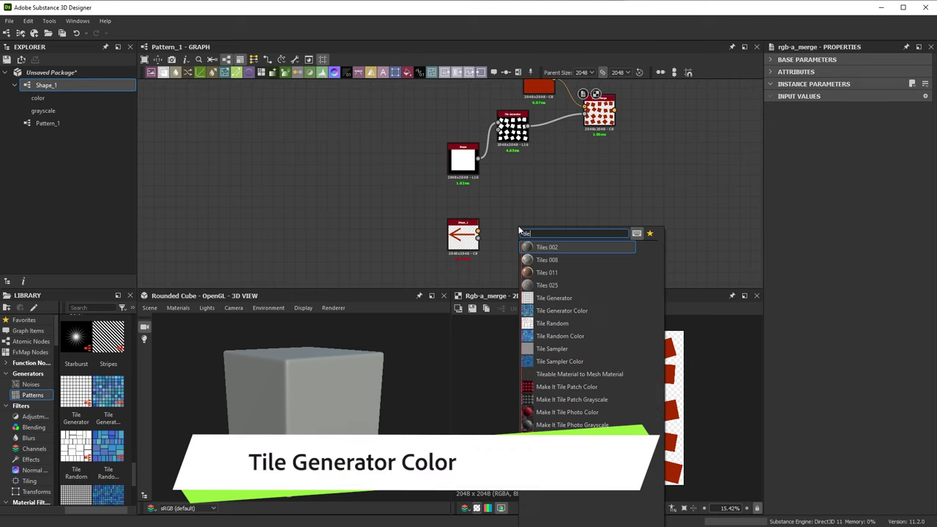
left_click(559, 311)
scroll(548, 270, "up", 2)
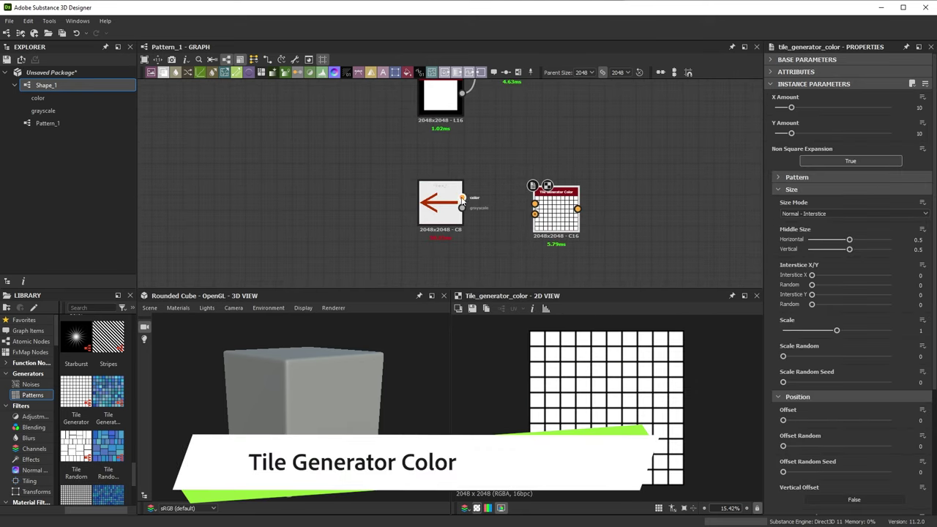
Step: Connect Shape_1's color output to the Tile Generator Color's first pattern input, and set its Pattern to Image Input
left_click_drag(461, 198, 535, 203)
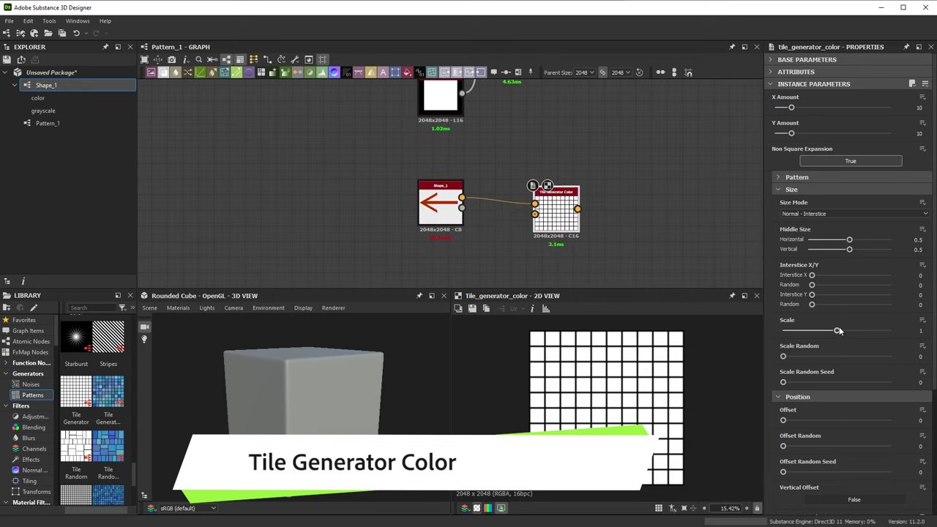
left_click(805, 177)
left_click(810, 202)
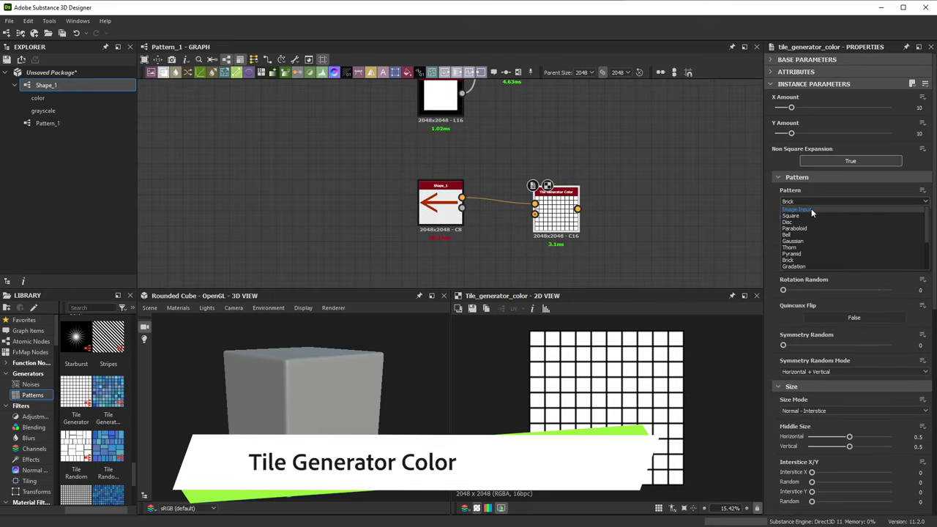
left_click(811, 214)
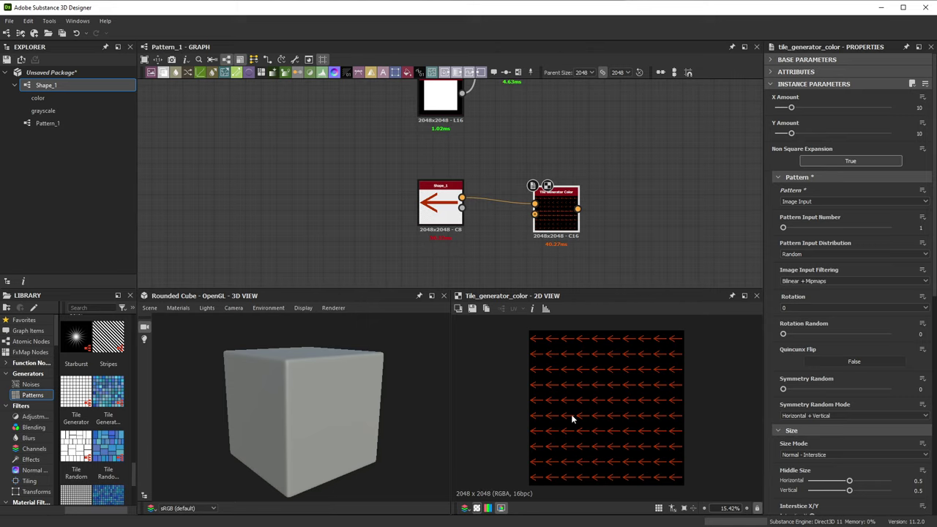
Step: Set the Tile Generator Color's Background Color alpha to 0 and check the arrows in the 2D view
scroll(859, 418, "down", 10)
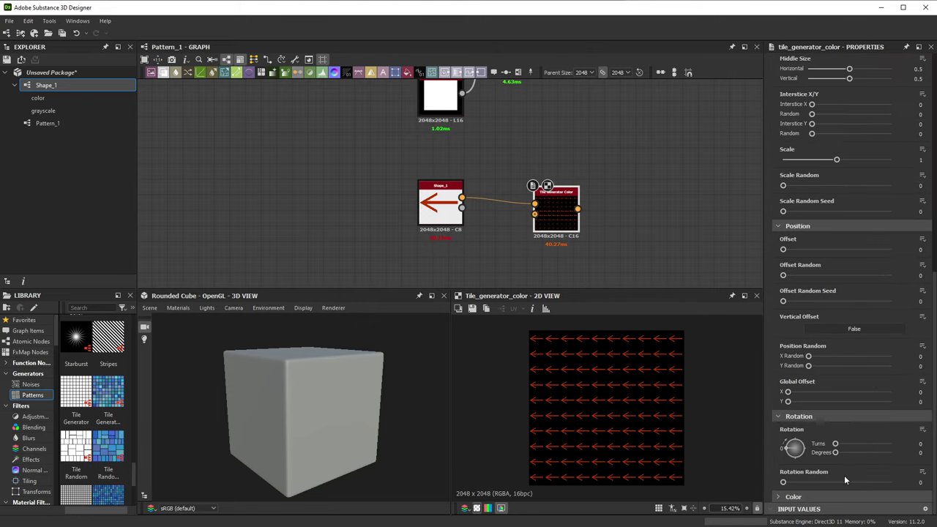
scroll(839, 497, "down", 8)
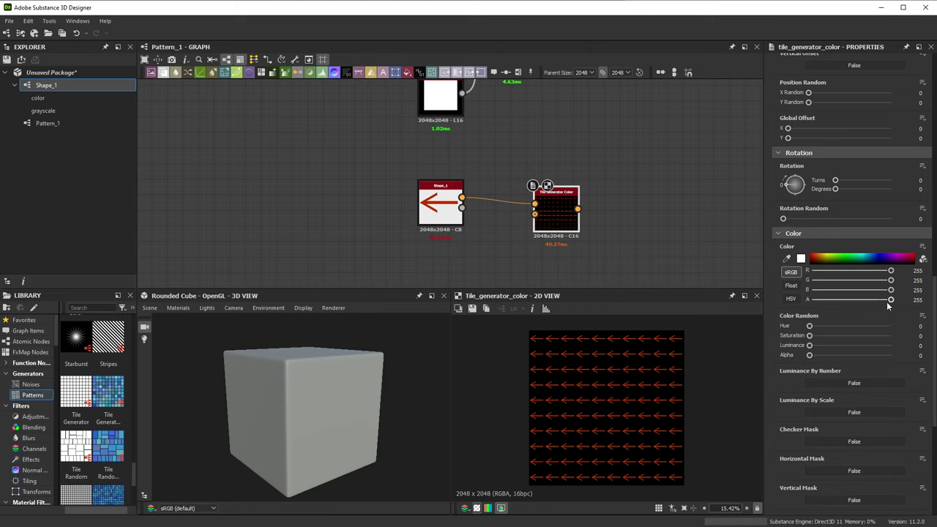
scroll(864, 363, "down", 5)
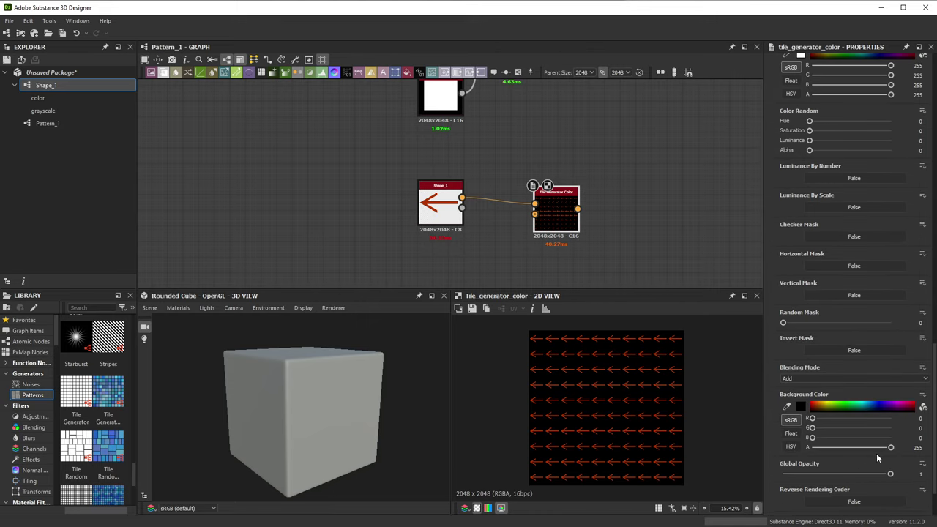
left_click_drag(890, 448, 793, 448)
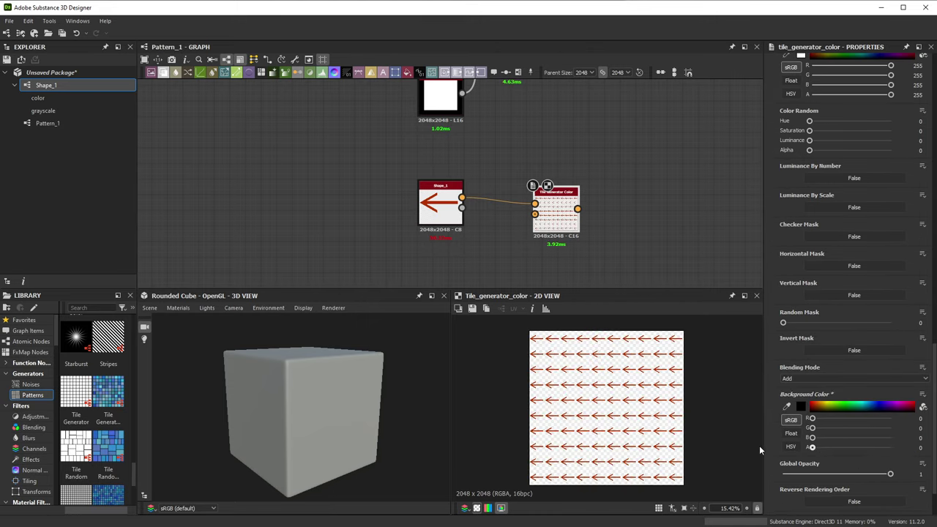
scroll(631, 376, "up", 4)
scroll(634, 378, "down", 3)
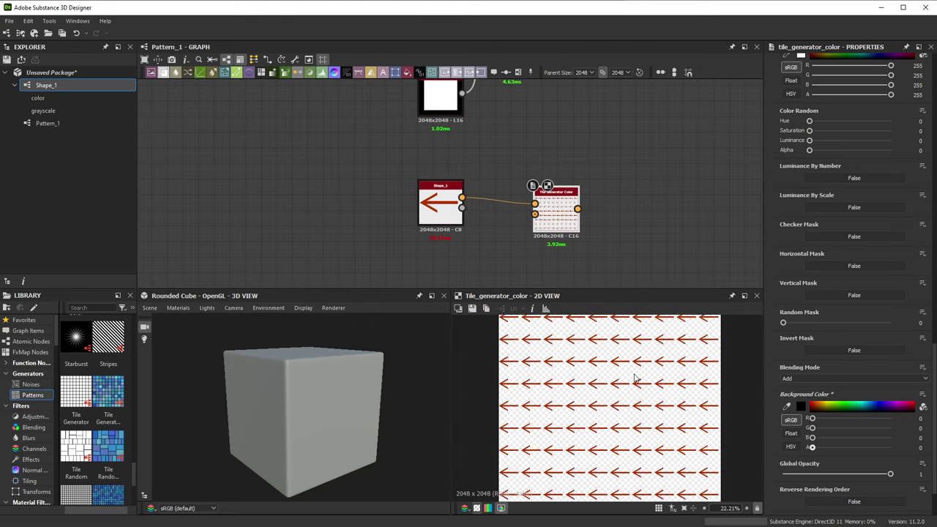
scroll(634, 374, "down", 1)
Step: Spread Shape_1 and Tile Generator Color apart, and add an HSL node below the link between them
scroll(607, 236, "down", 1)
middle_click_drag(610, 224, 623, 226)
left_click_drag(481, 212, 436, 211)
left_click_drag(578, 218, 585, 217)
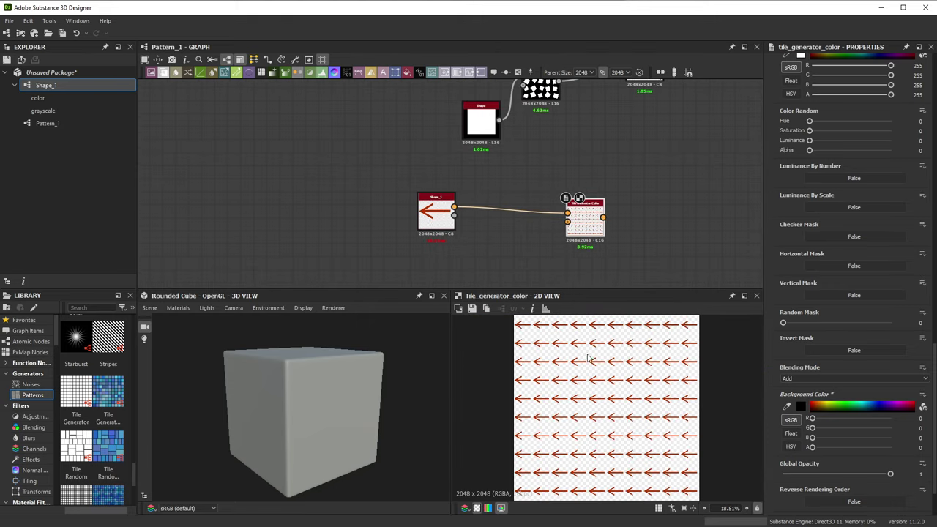
middle_click_drag(485, 267, 508, 245)
key("space")
type("hsl")
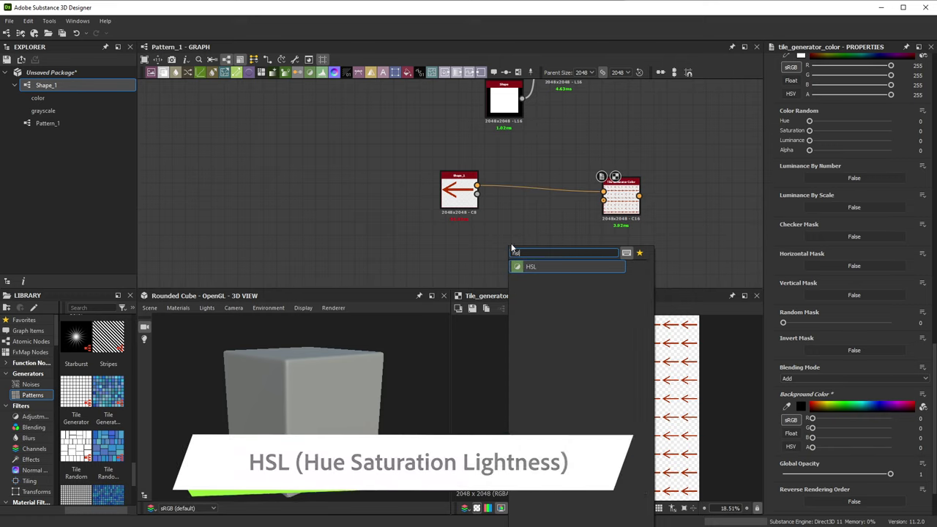
left_click(543, 266)
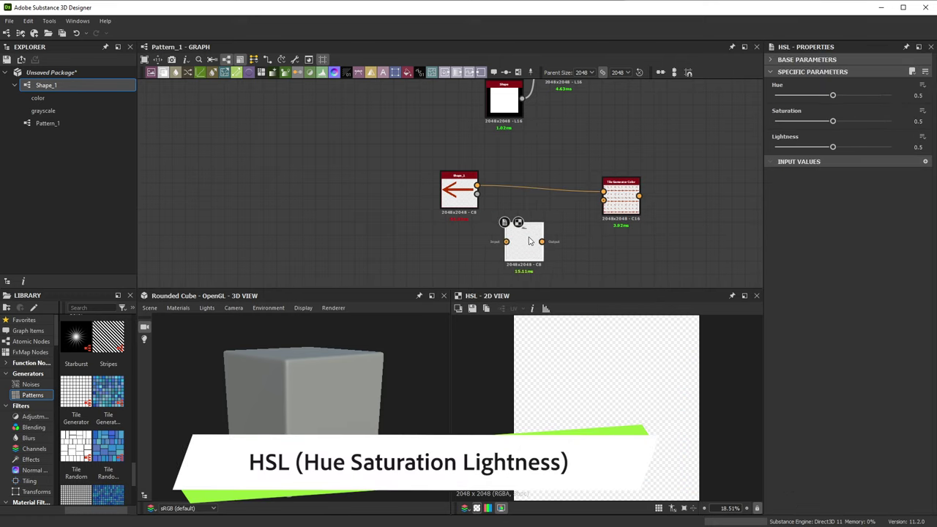
Step: Connect Shape_1's color output to the HSL node and set its Hue to 0.68 for a green arrow
left_click_drag(529, 241, 535, 240)
left_click_drag(477, 185, 513, 241)
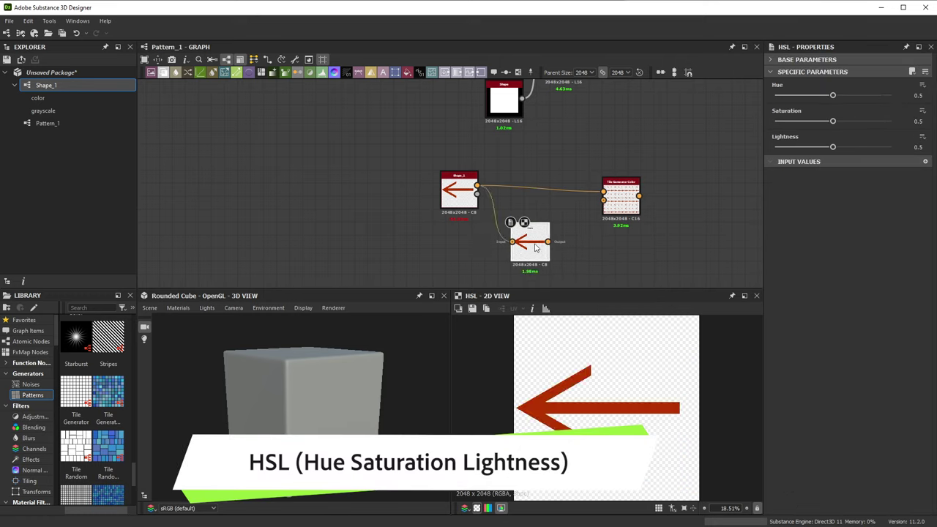
mouse_move(533, 248)
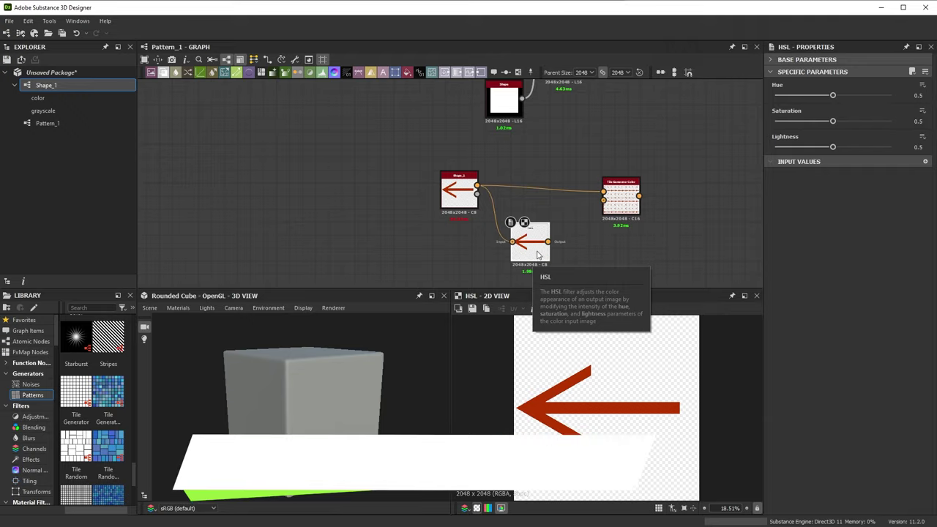
left_click_drag(832, 95, 851, 96)
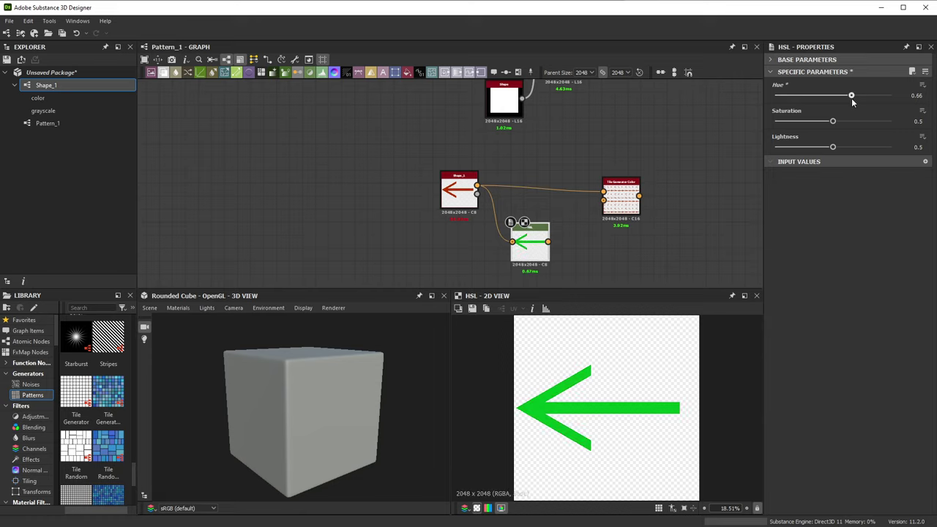
Step: Set the Tile Generator Color's Pattern Input Number to 2 and connect the HSL output to Pattern Input 2
middle_click_drag(587, 241, 575, 233)
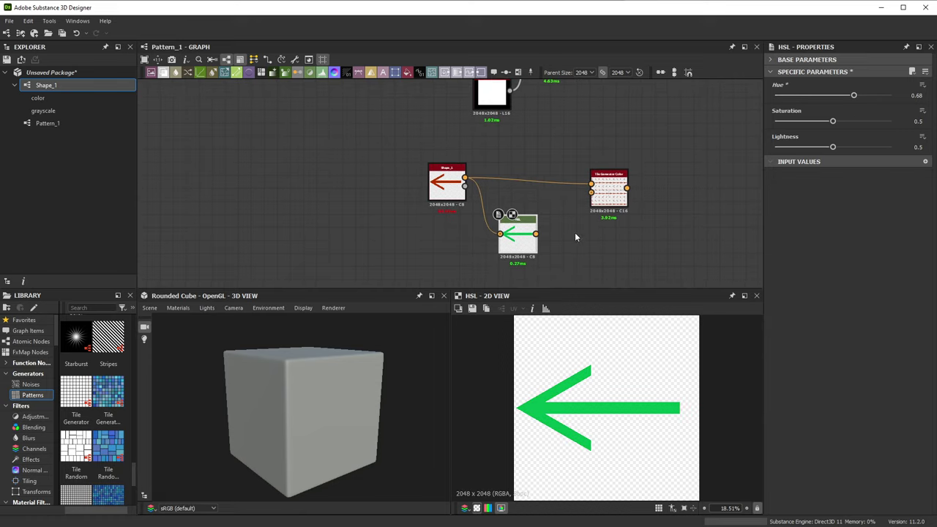
left_click_drag(609, 190, 614, 191)
double_click(614, 193)
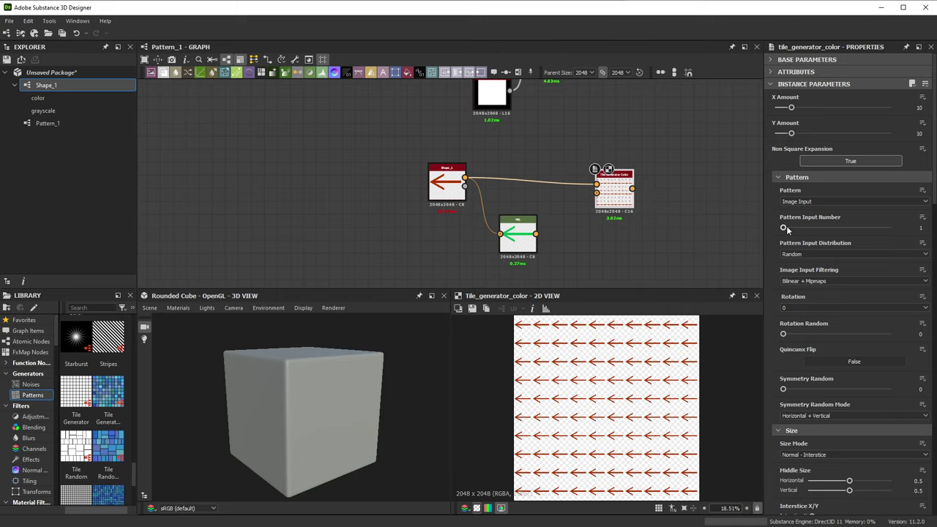
left_click_drag(788, 229, 804, 228)
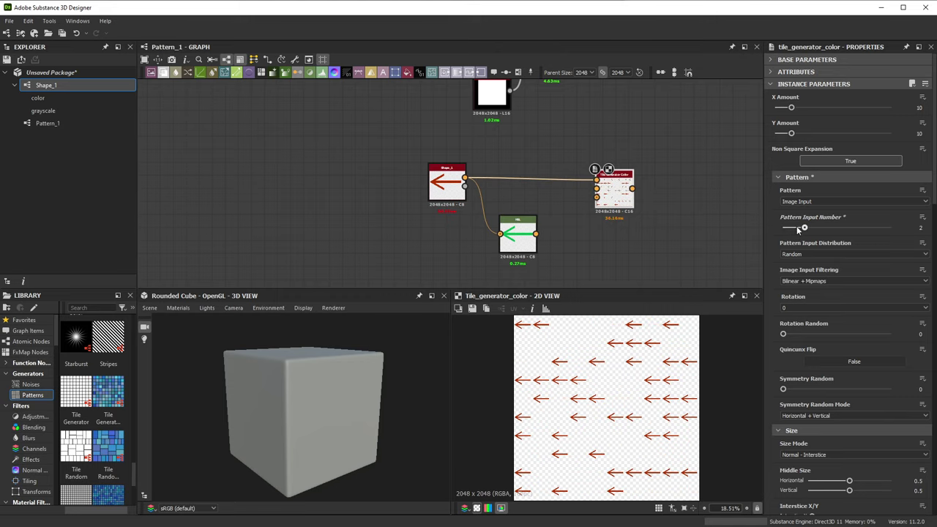
scroll(598, 192, "up", 3)
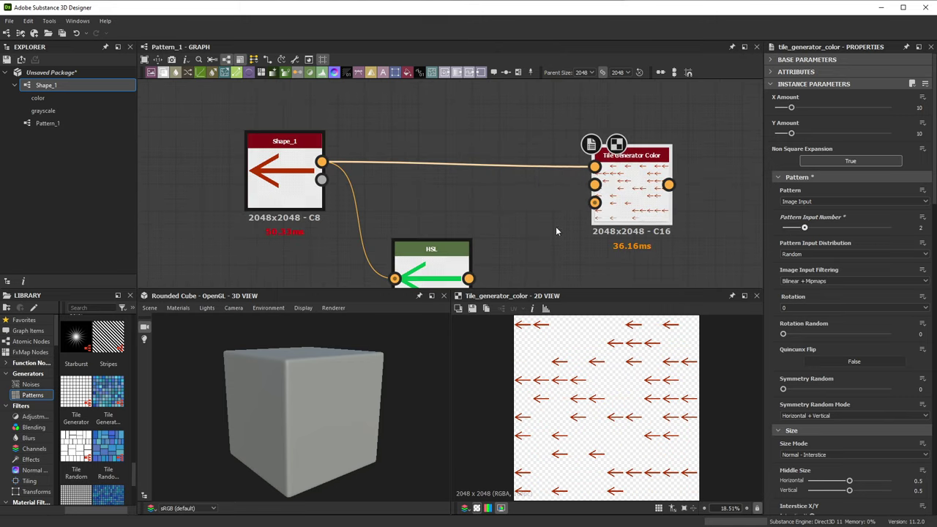
scroll(527, 227, "up", 2)
left_click_drag(474, 250, 624, 136)
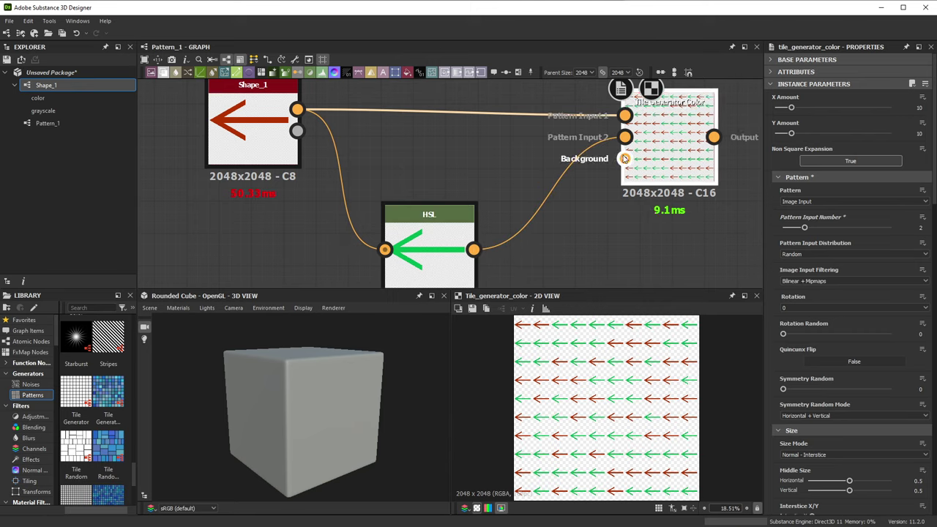
scroll(626, 175, "down", 2)
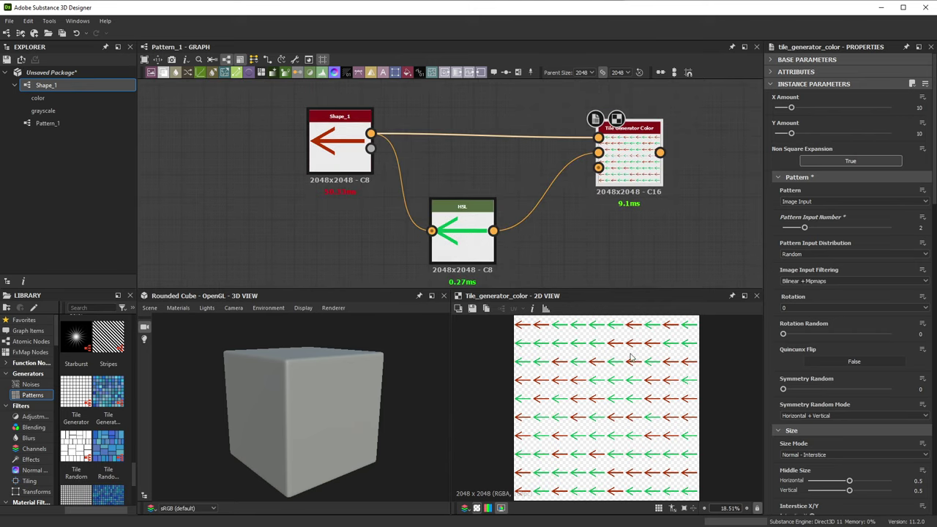
Step: Preview the grayscale Tile Generator with the square tiles in the 2D view
scroll(613, 233, "down", 5)
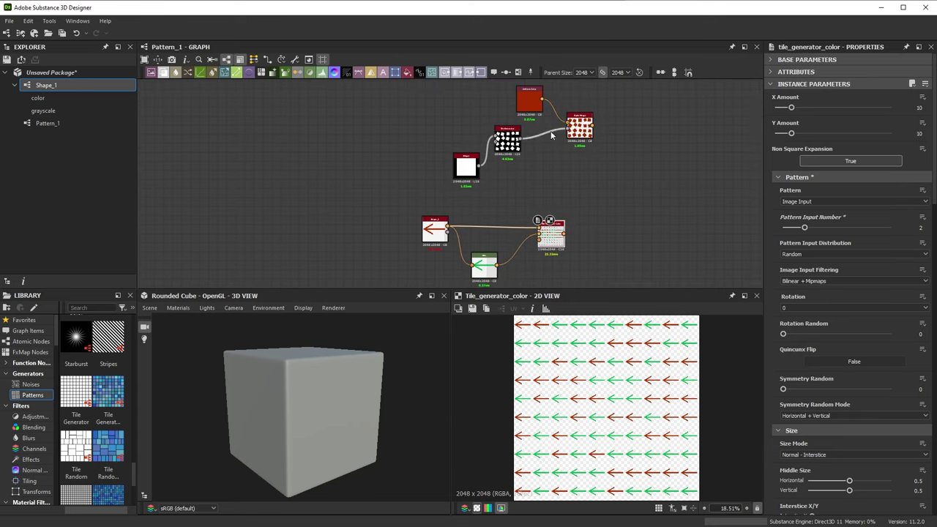
left_click(517, 151)
double_click(518, 150)
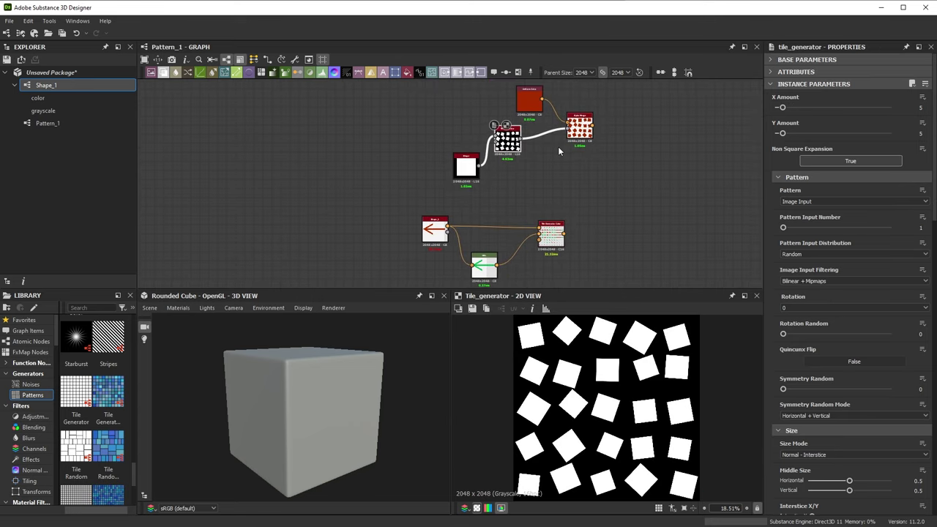
Step: Add a Transformation 2D node fed by the grayscale Tile Generator and offset its pattern by about X 0.034, Y -0.026
middle_click_drag(558, 147, 532, 172)
scroll(550, 161, "up", 2)
right_click(565, 234)
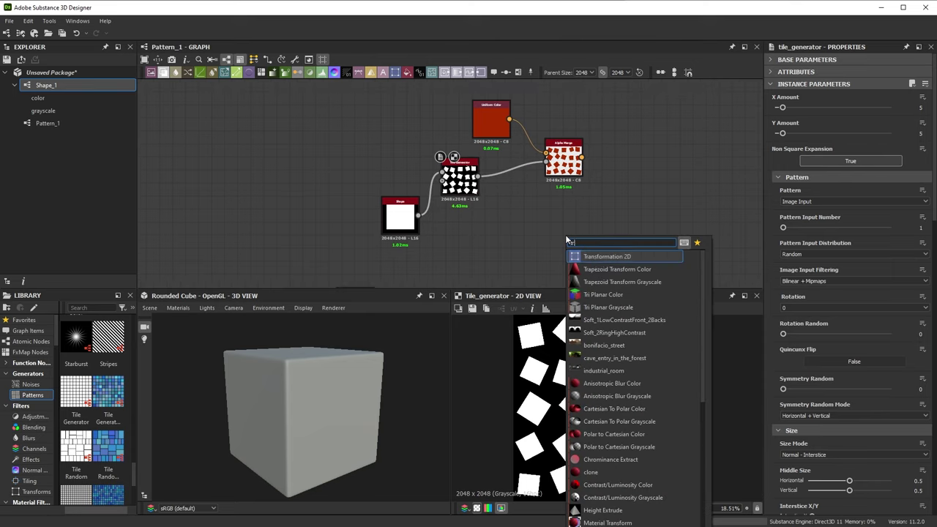
left_click(591, 257)
left_click_drag(476, 175, 552, 240)
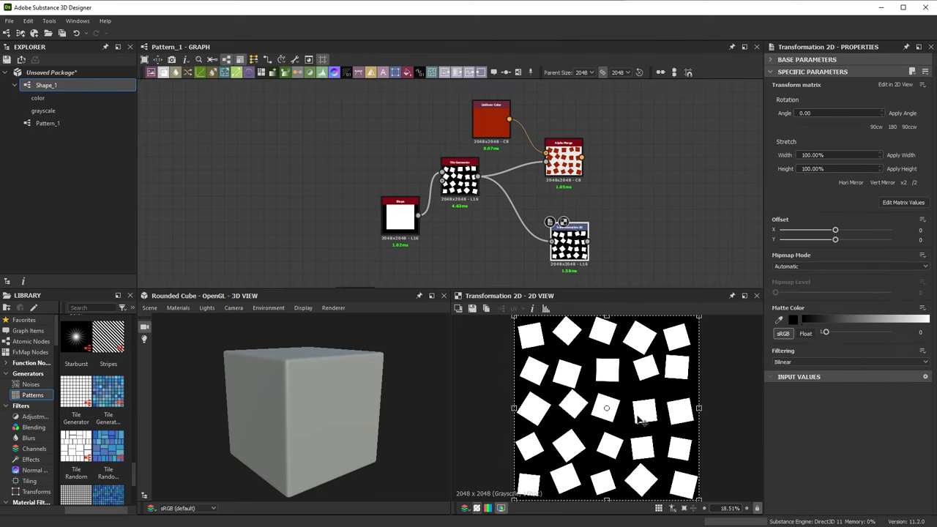
left_click_drag(642, 422, 653, 400)
Step: Add an Alpha Merge node combining a new black Uniform Color with the Transformation 2D output as alpha, and preview it
key("space")
type("alpha")
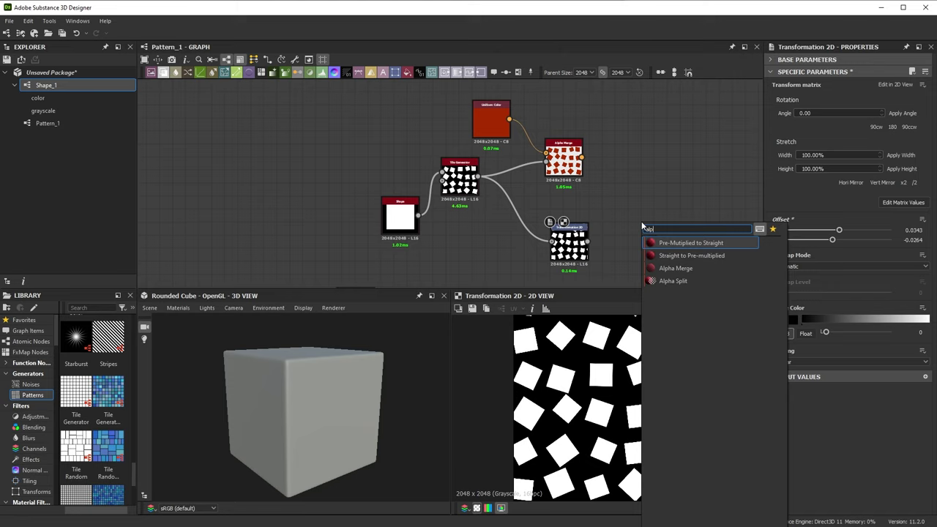
left_click(642, 266)
left_click_drag(587, 241, 673, 248)
left_click_drag(406, 76, 655, 236)
middle_click_drag(664, 200, 596, 215)
double_click(606, 259)
scroll(646, 385, "down", 1)
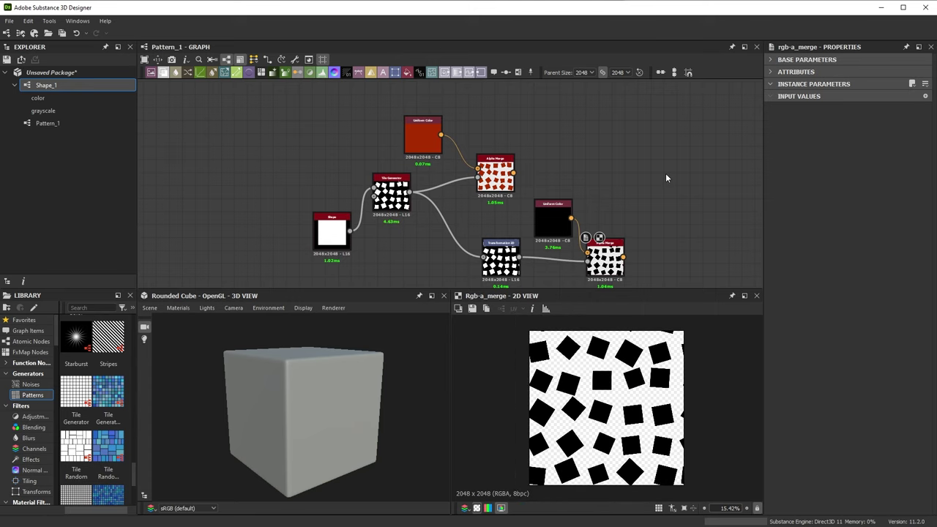
Step: Add a Blend node with the red Alpha Merge as foreground and the black Alpha Merge as background
right_click(665, 173)
type("blend")
key("Return")
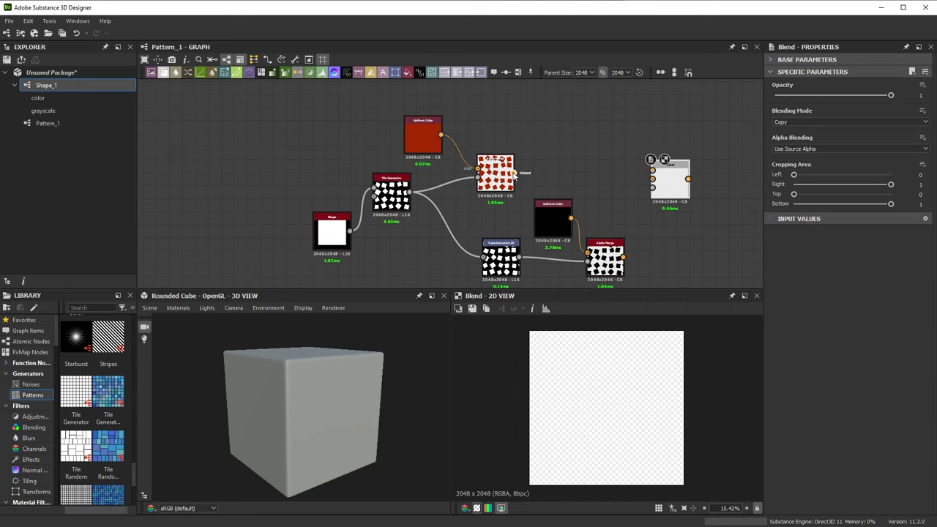
left_click_drag(638, 176, 652, 170)
left_click_drag(623, 256, 676, 205)
middle_click_drag(449, 238, 476, 199)
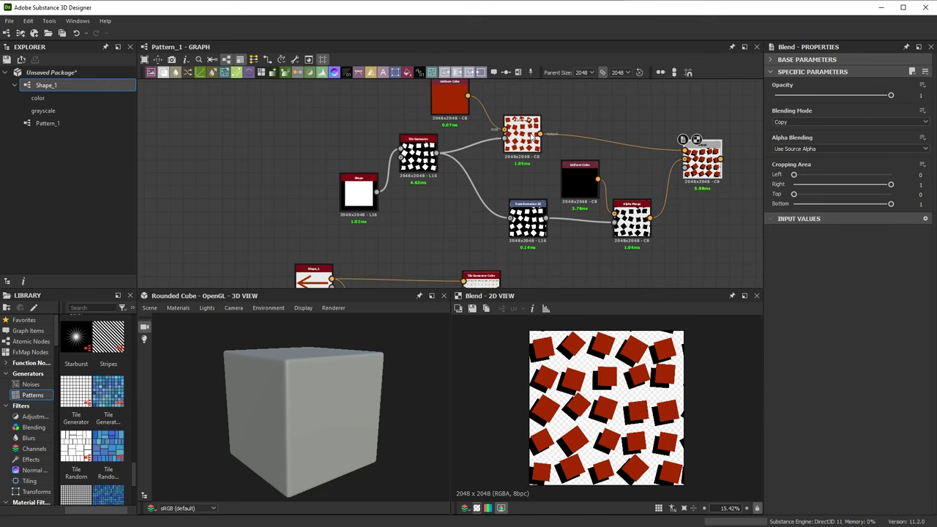
Step: Change the Pattern of the Shape node feeding the grayscale Tile Generator to Disc
left_click(426, 175)
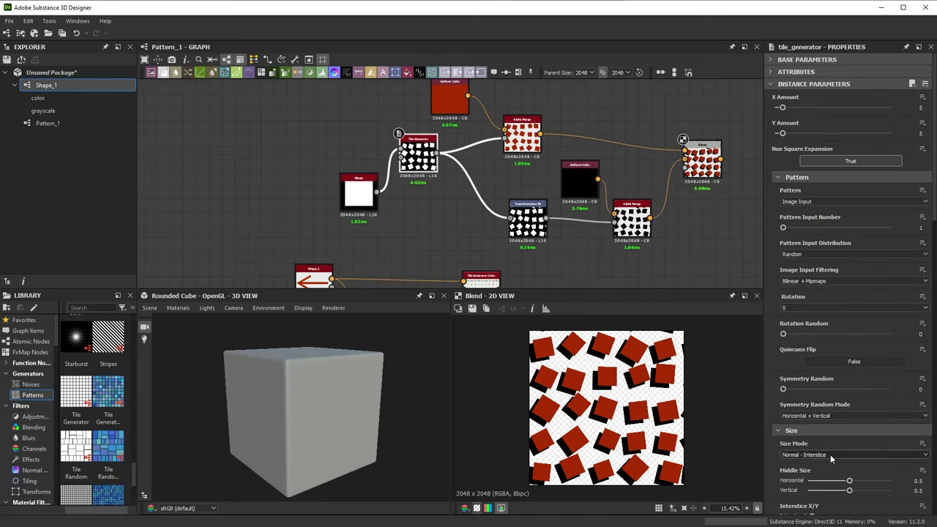
left_click(359, 192)
left_click(819, 136)
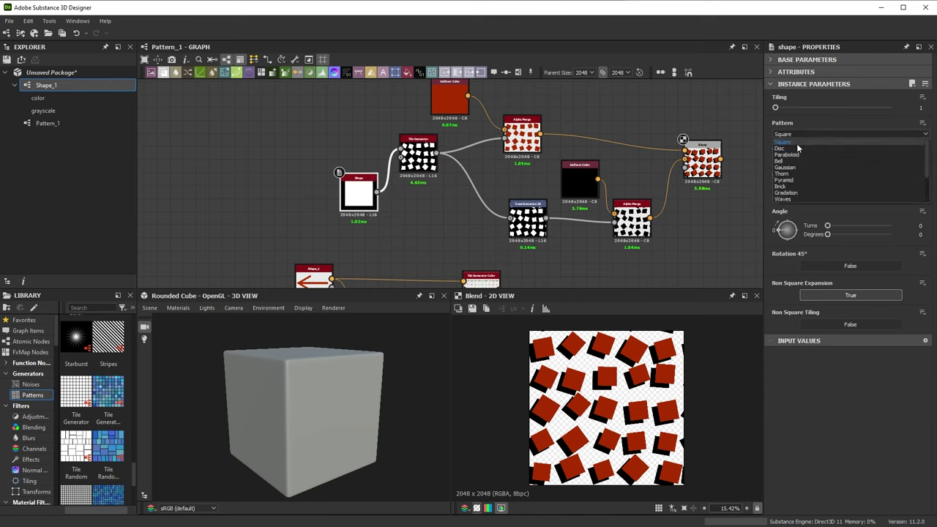
left_click(793, 145)
Step: Set the grayscale Tile Generator's Scale to 0.58 and its Position Random to X 0.2 and Y 0.25
left_click(427, 174)
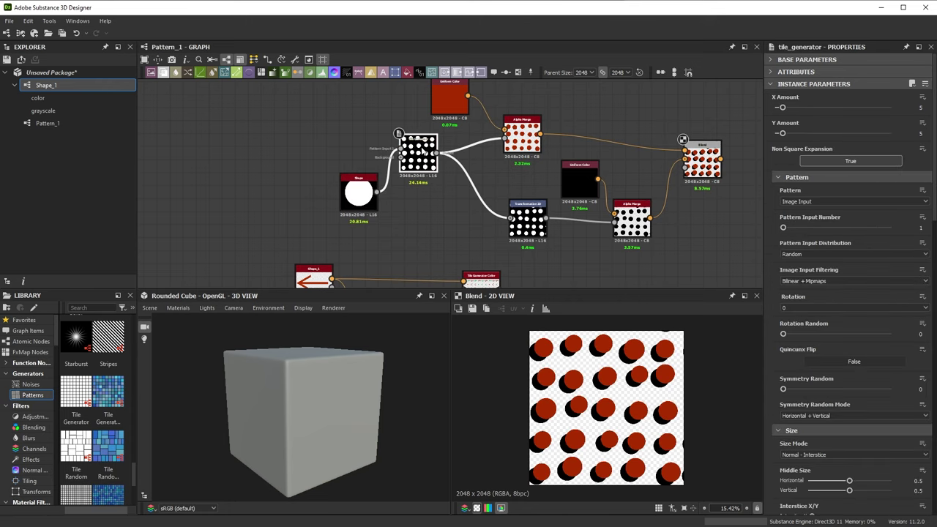
scroll(812, 387, "down", 10)
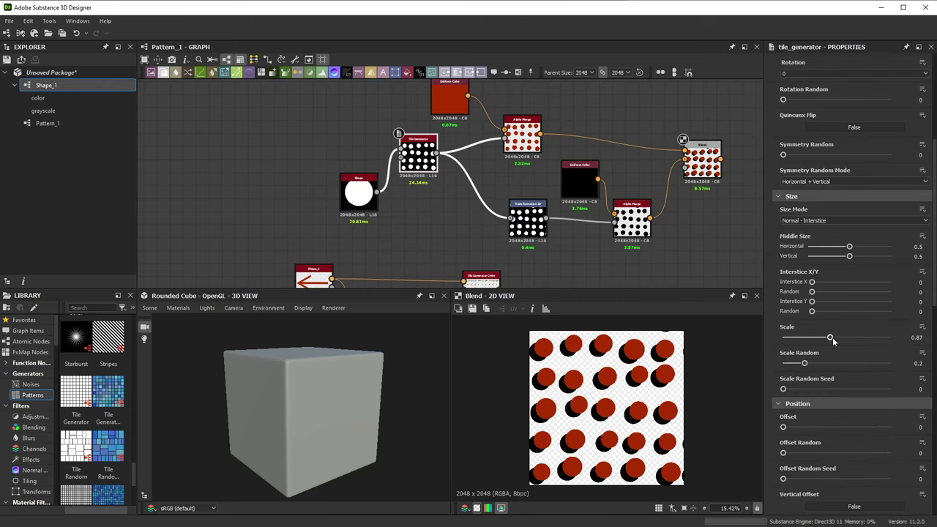
left_click_drag(830, 336, 814, 337)
scroll(819, 366, "down", 4)
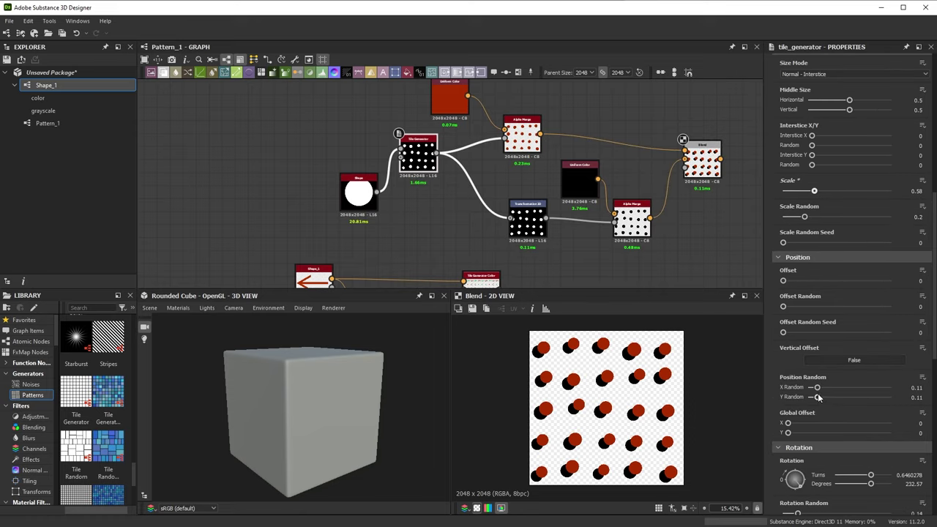
mouse_move(818, 396)
left_mouse_down()
mouse_move(828, 397)
mouse_move(824, 387)
left_mouse_up()
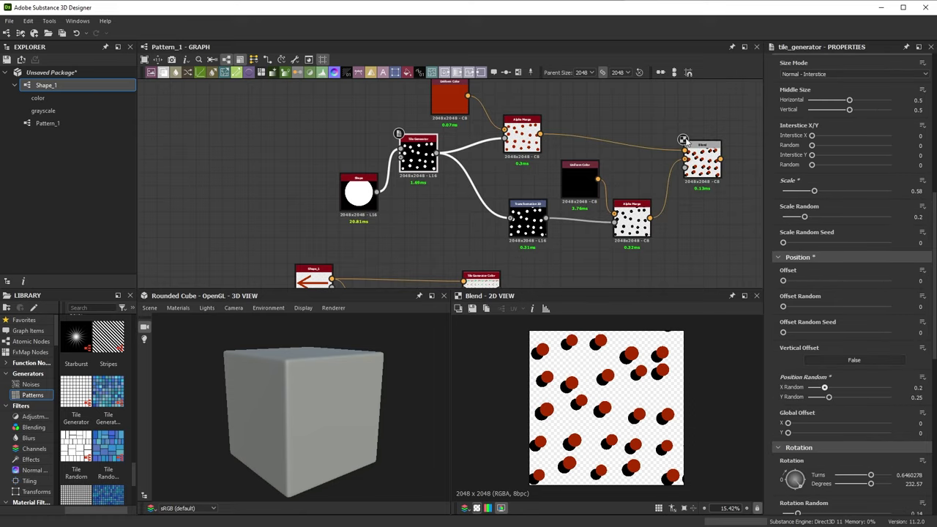
scroll(568, 192, "down", 2)
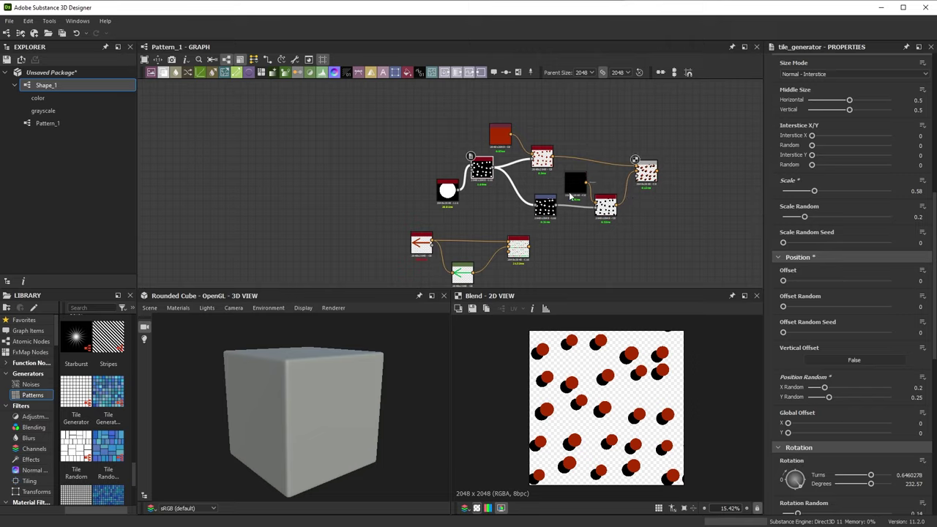